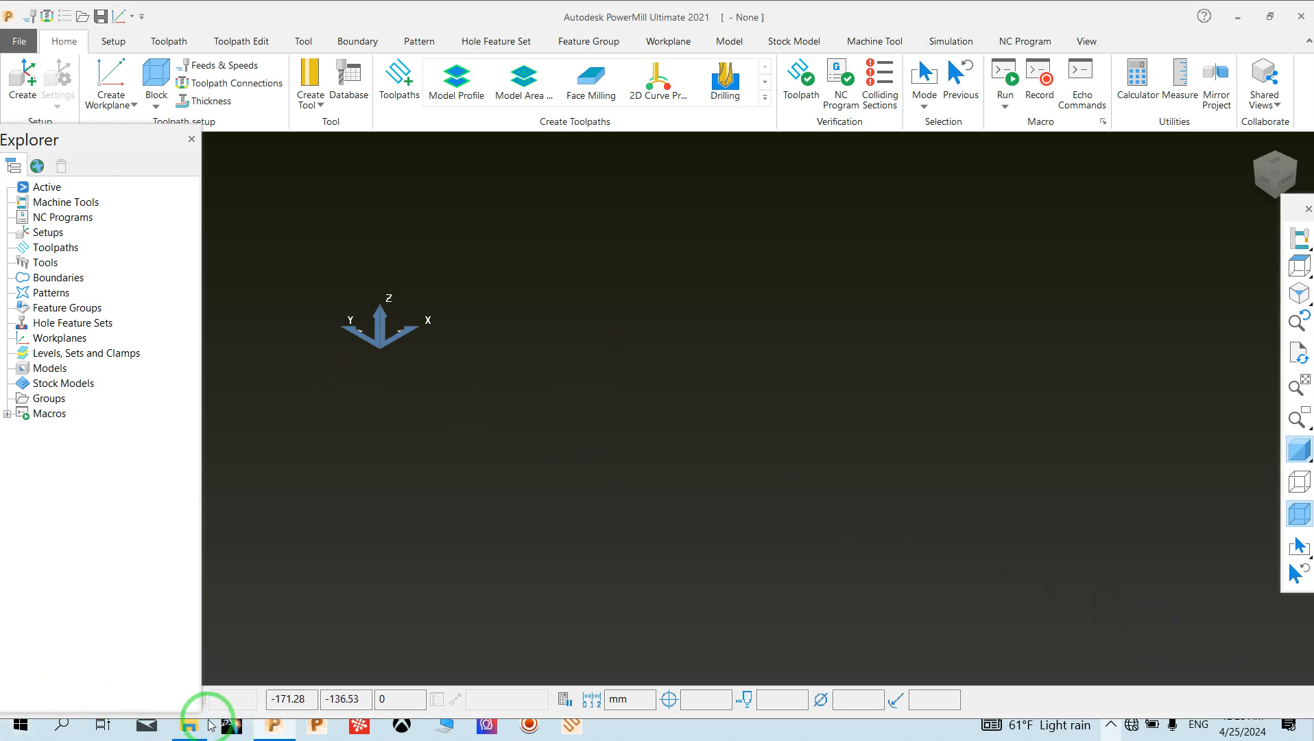
click(19, 41)
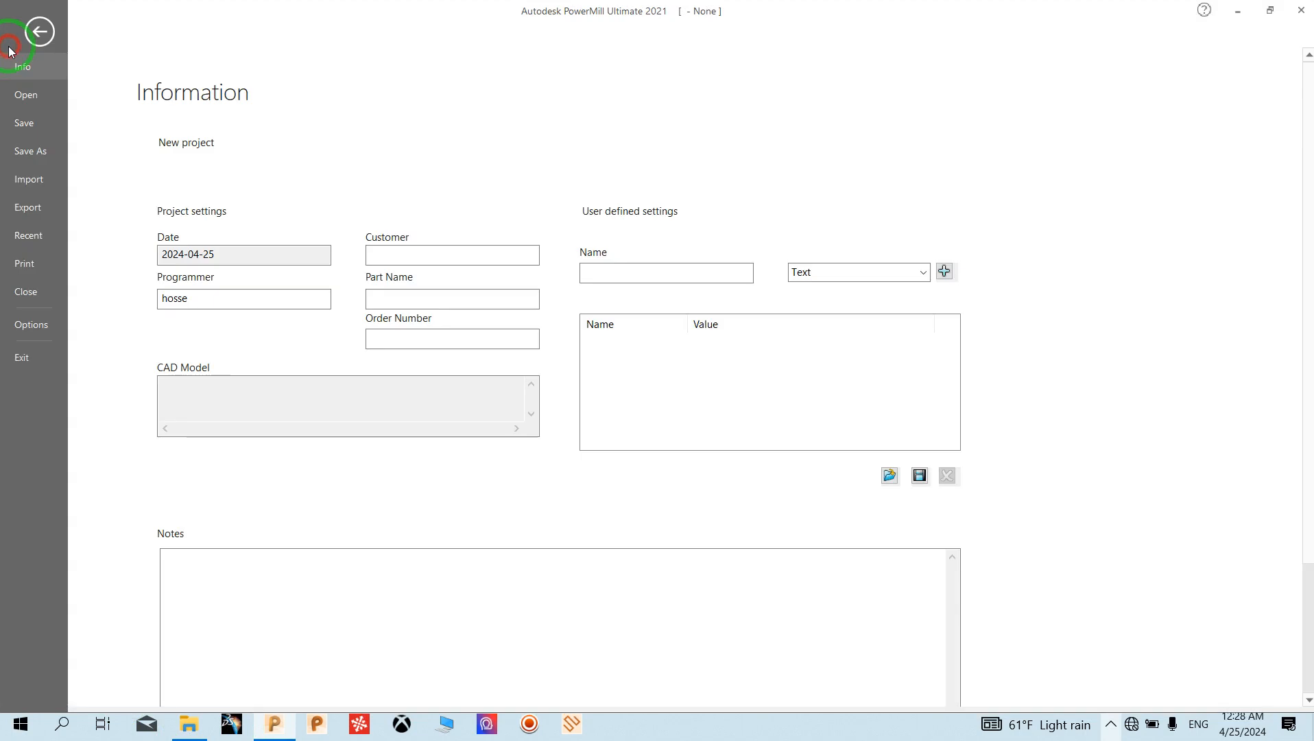
click(21, 179)
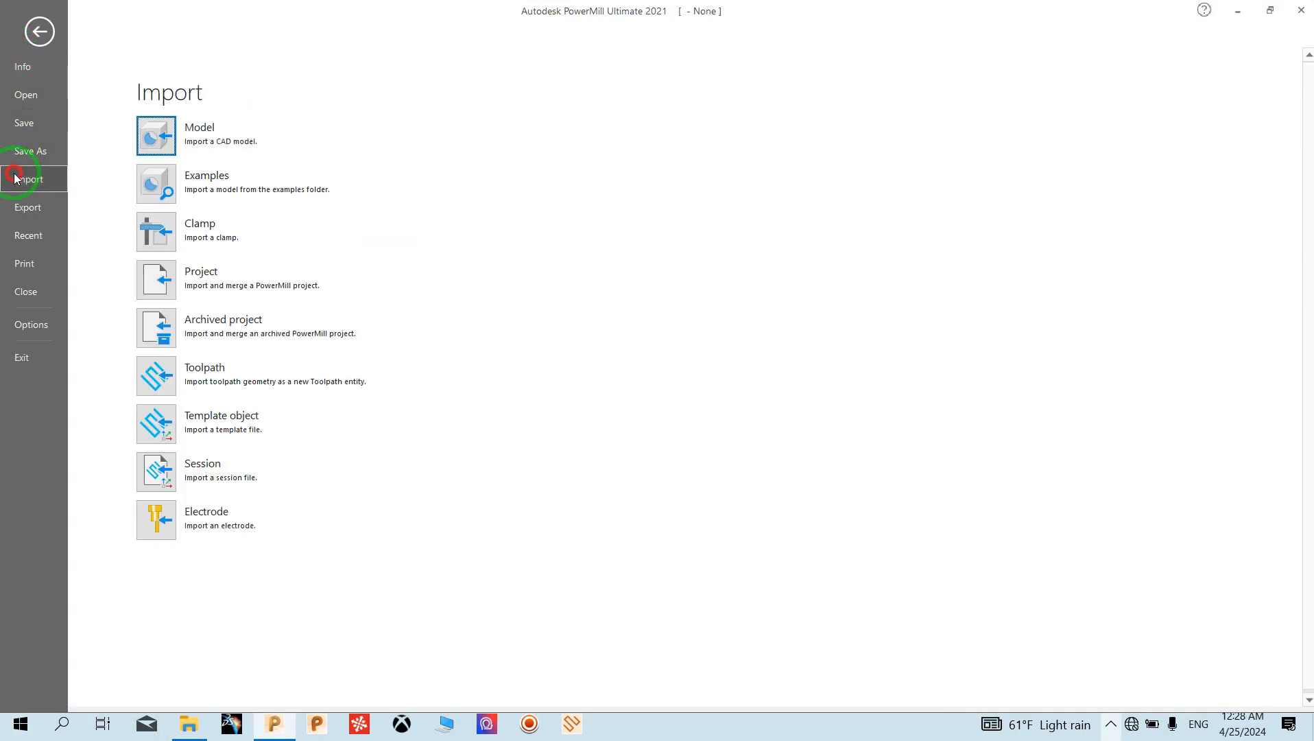
click(54, 41)
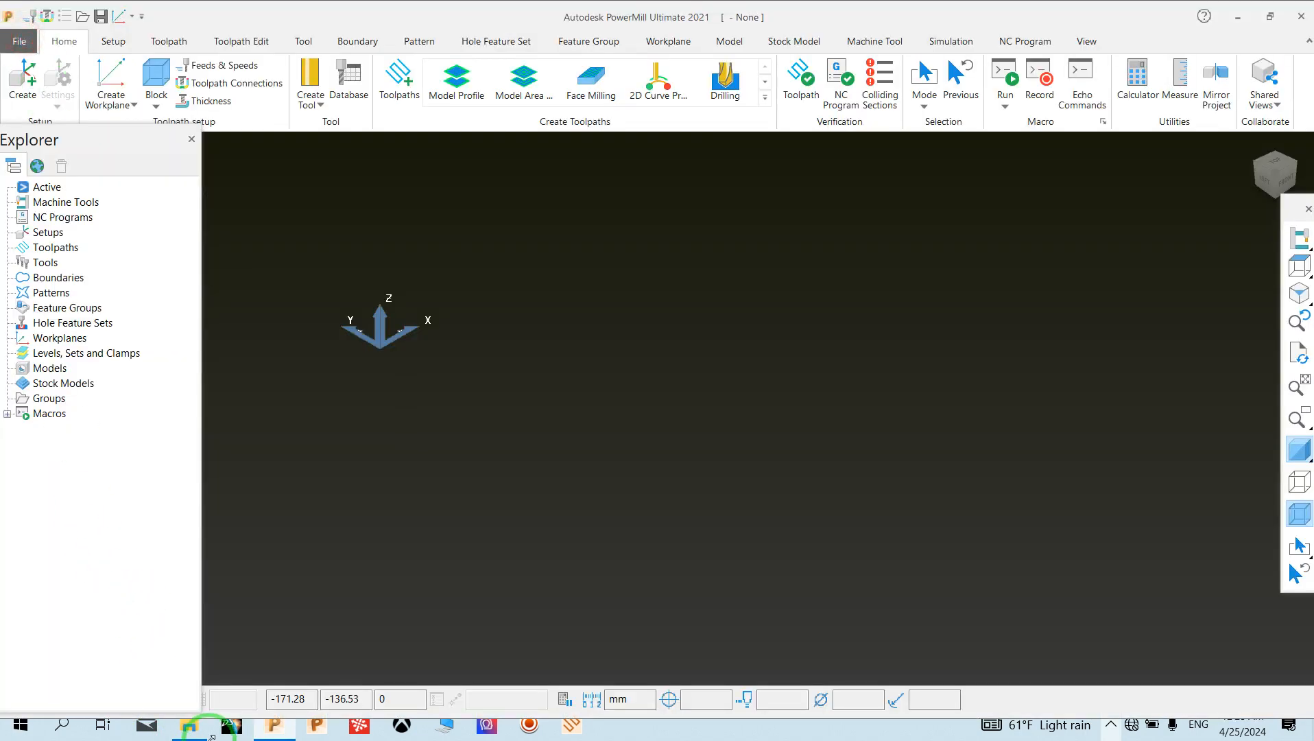
- Import the model fix 01.stp from the File Explorer folder fix dosh huayi notrika and dismiss the translation report
click(191, 725)
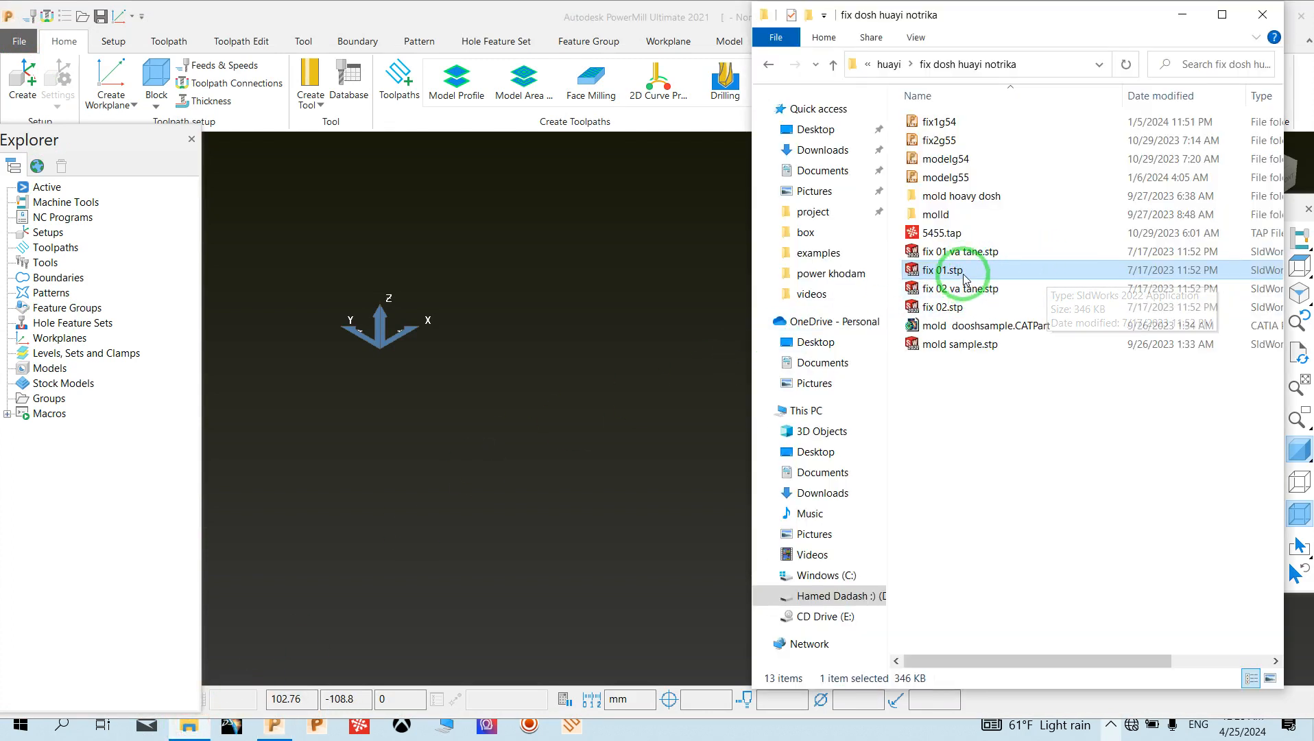
drag(947, 274, 629, 270)
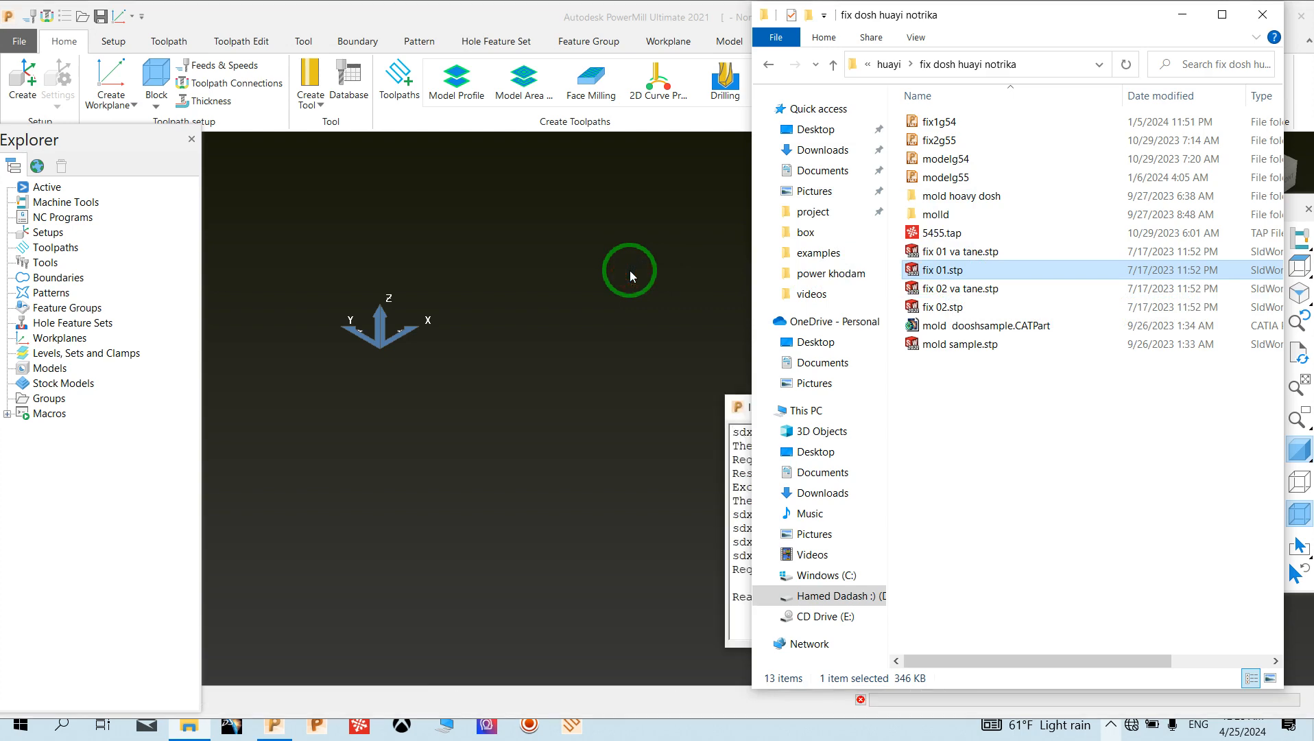
click(630, 270)
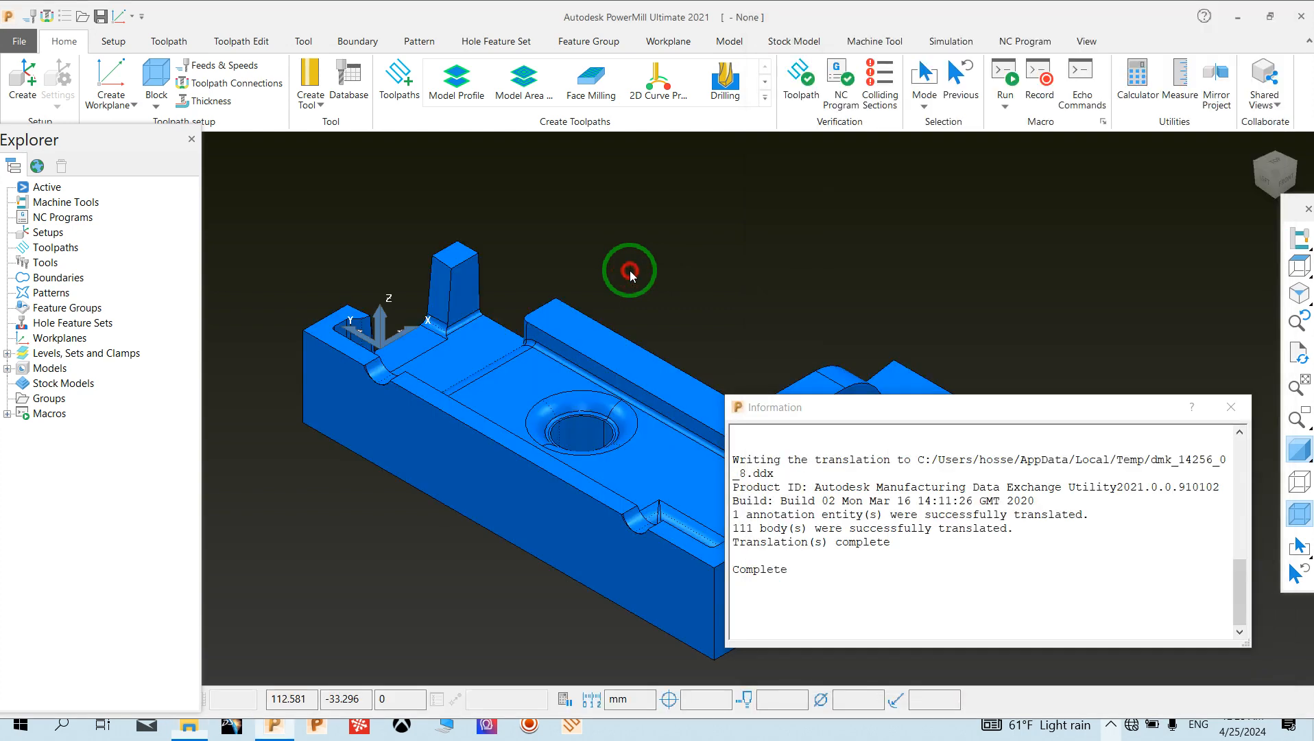
click(1231, 407)
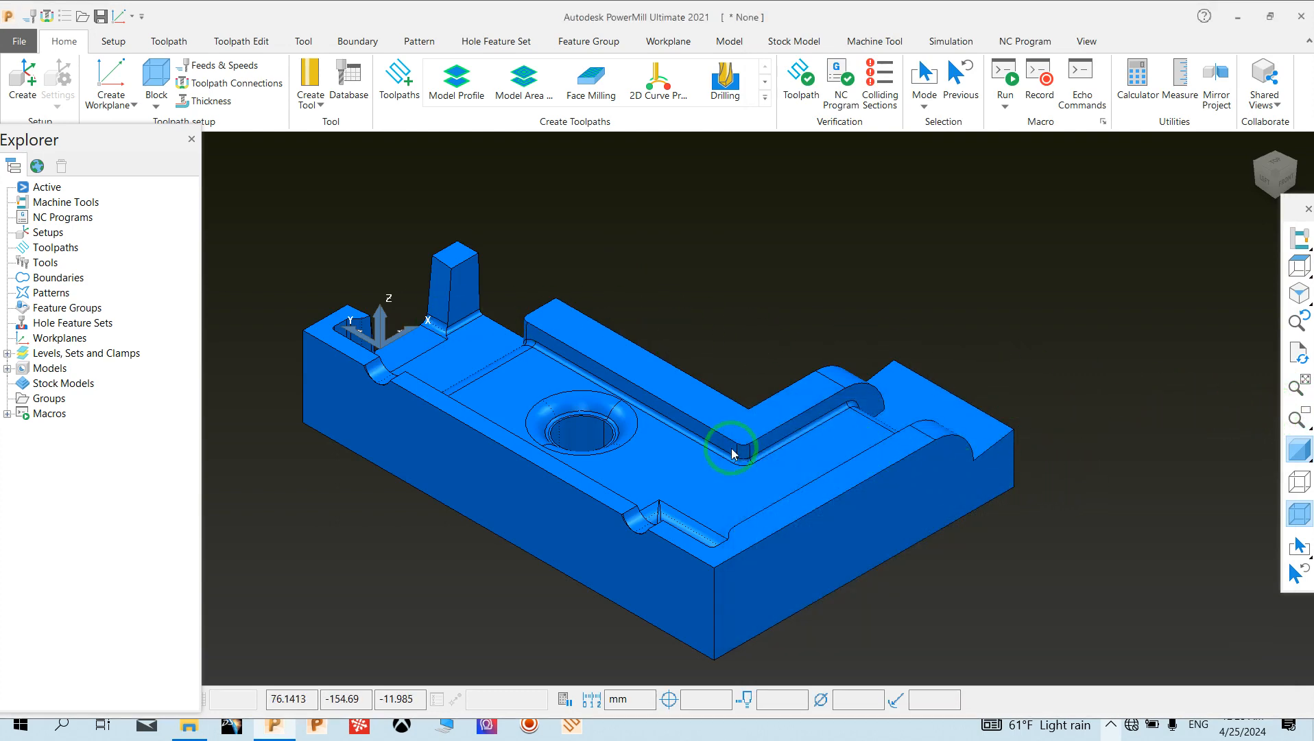
- Examine the properties of model fix 01 for its overall X, Y and Z lengths
click(17, 371)
click(7, 369)
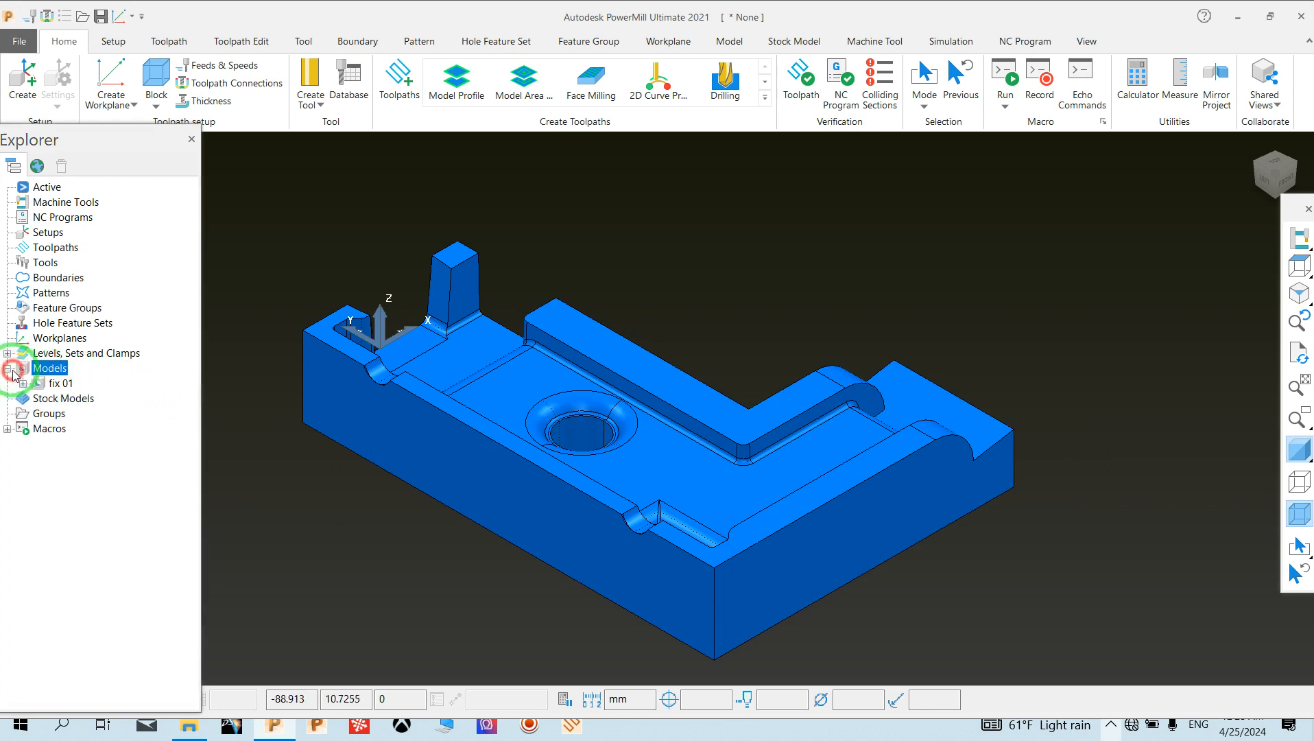
right_click(64, 389)
click(162, 639)
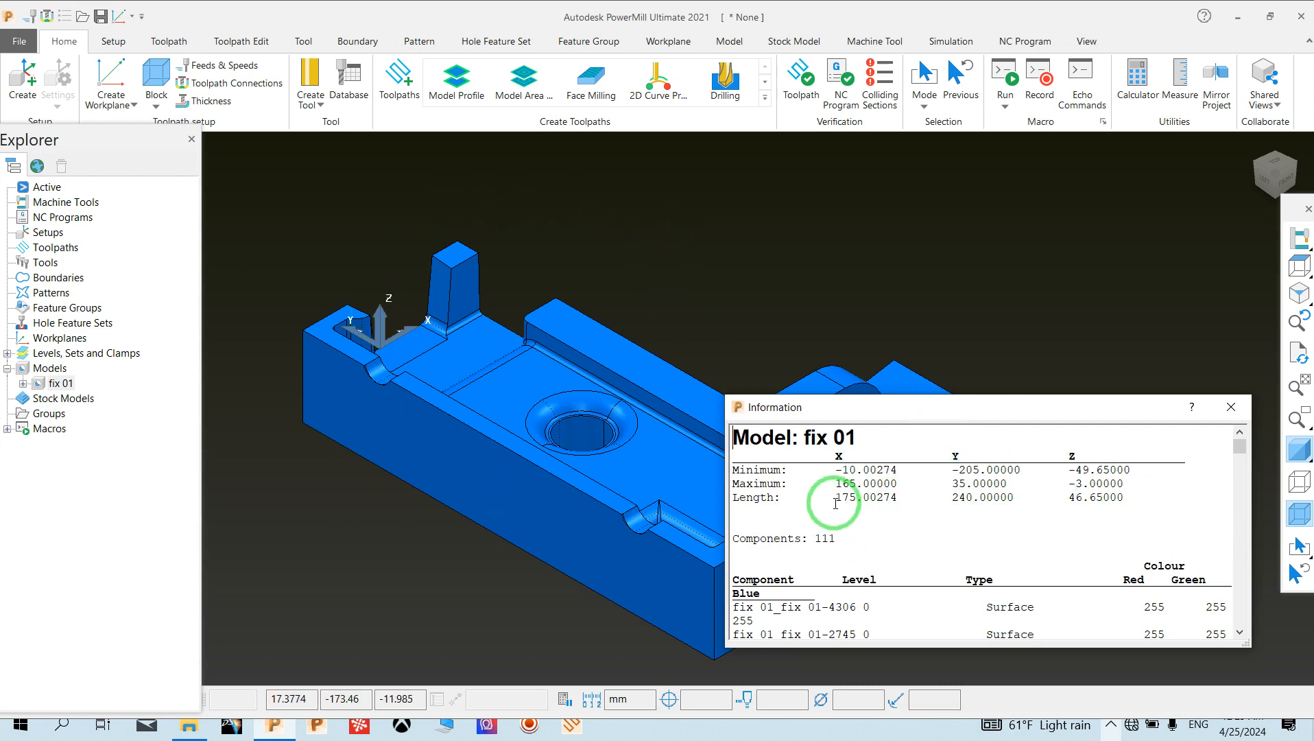
drag(833, 502, 1110, 505)
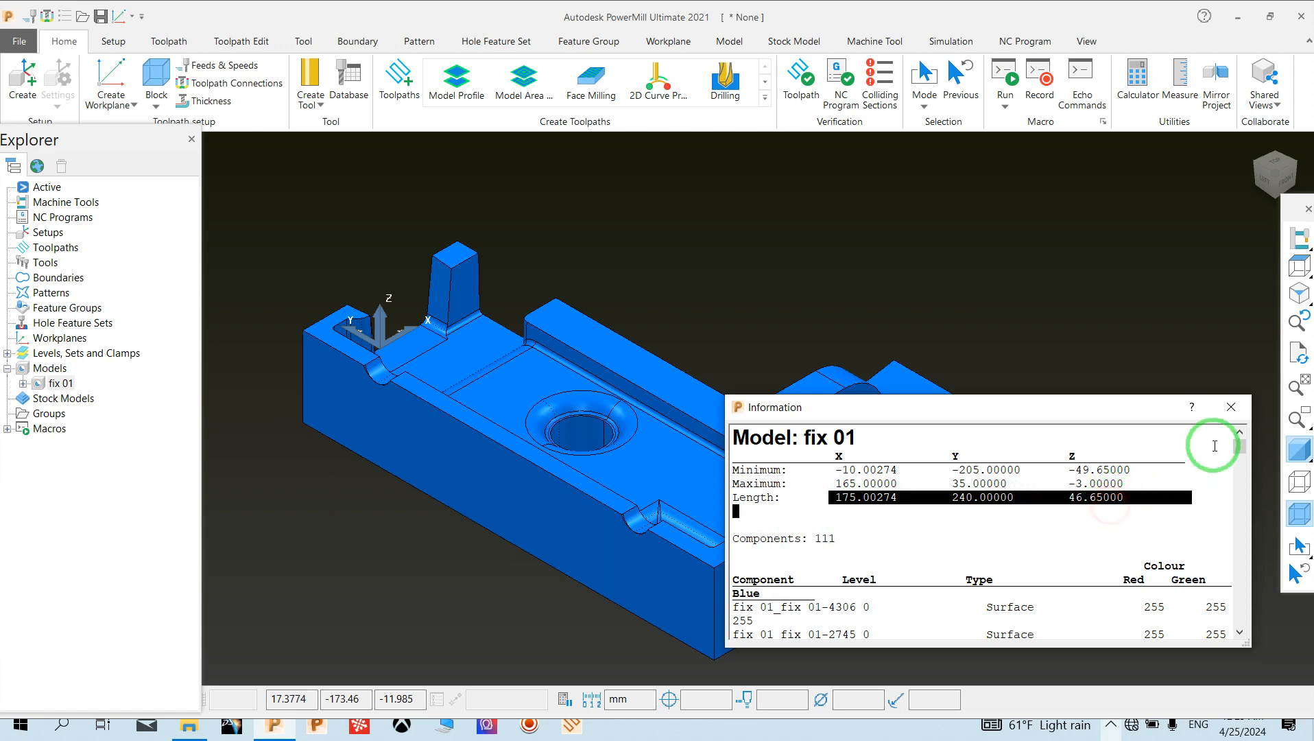
click(1231, 409)
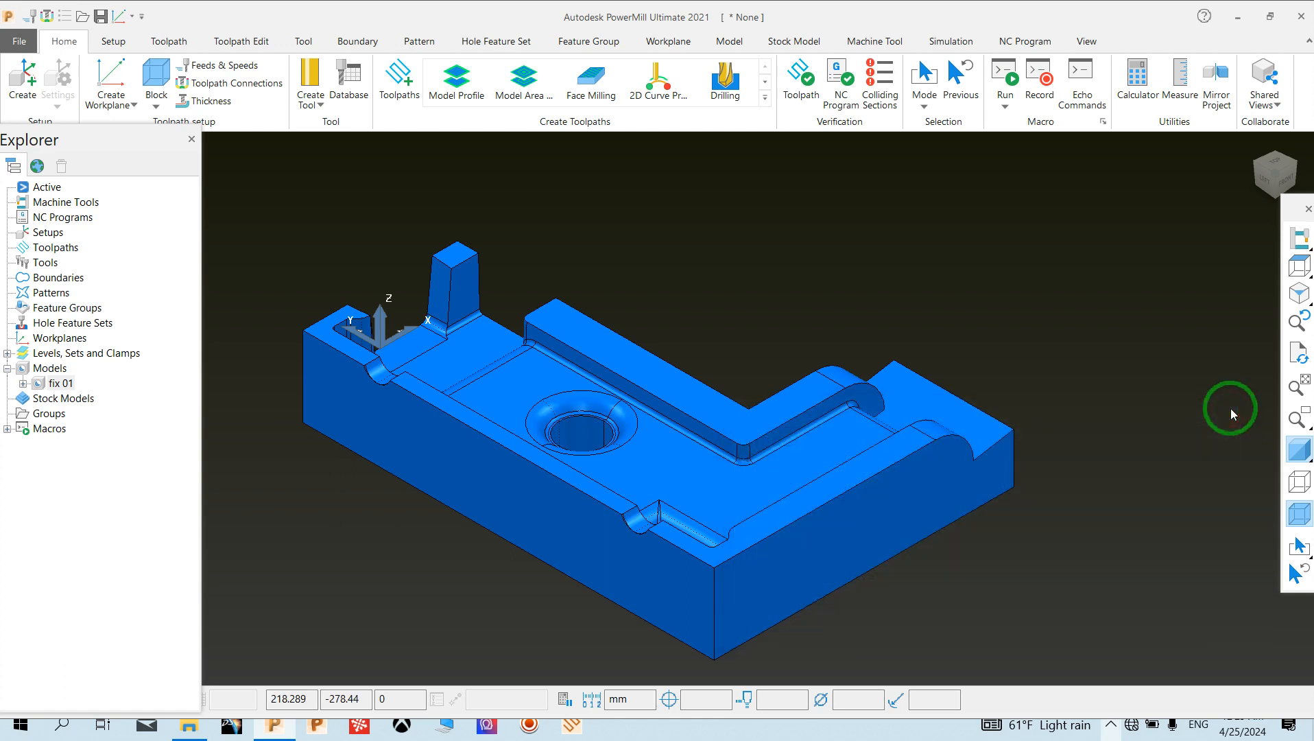
- Measure the distance between the upper and lower ends of the block's front vertical corner edge
click(1180, 86)
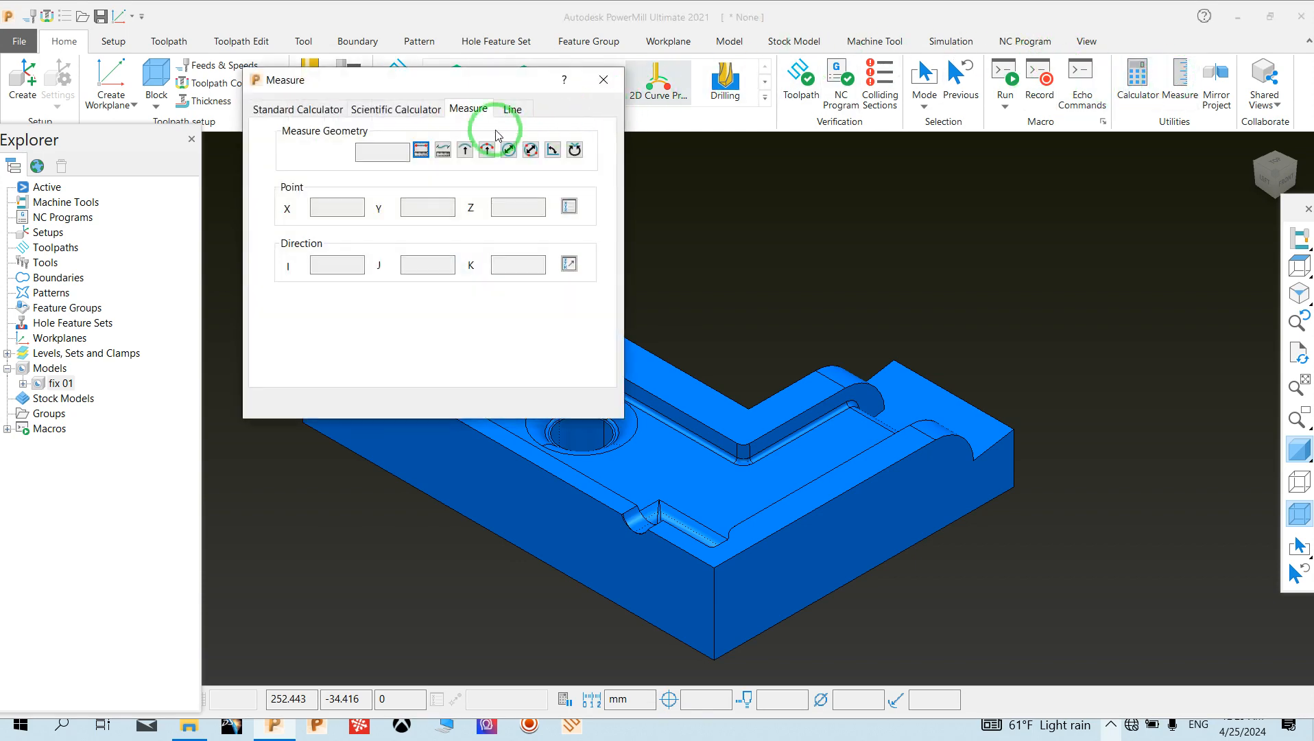
click(419, 150)
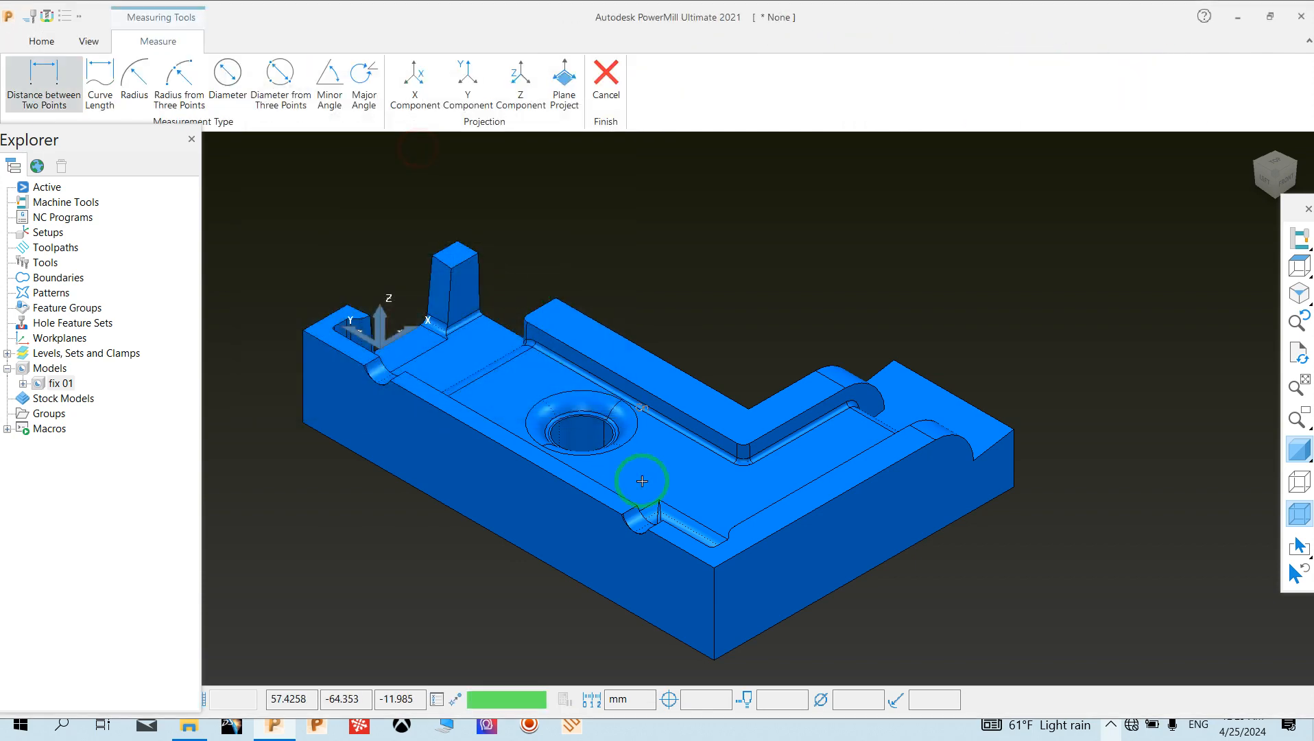
click(715, 564)
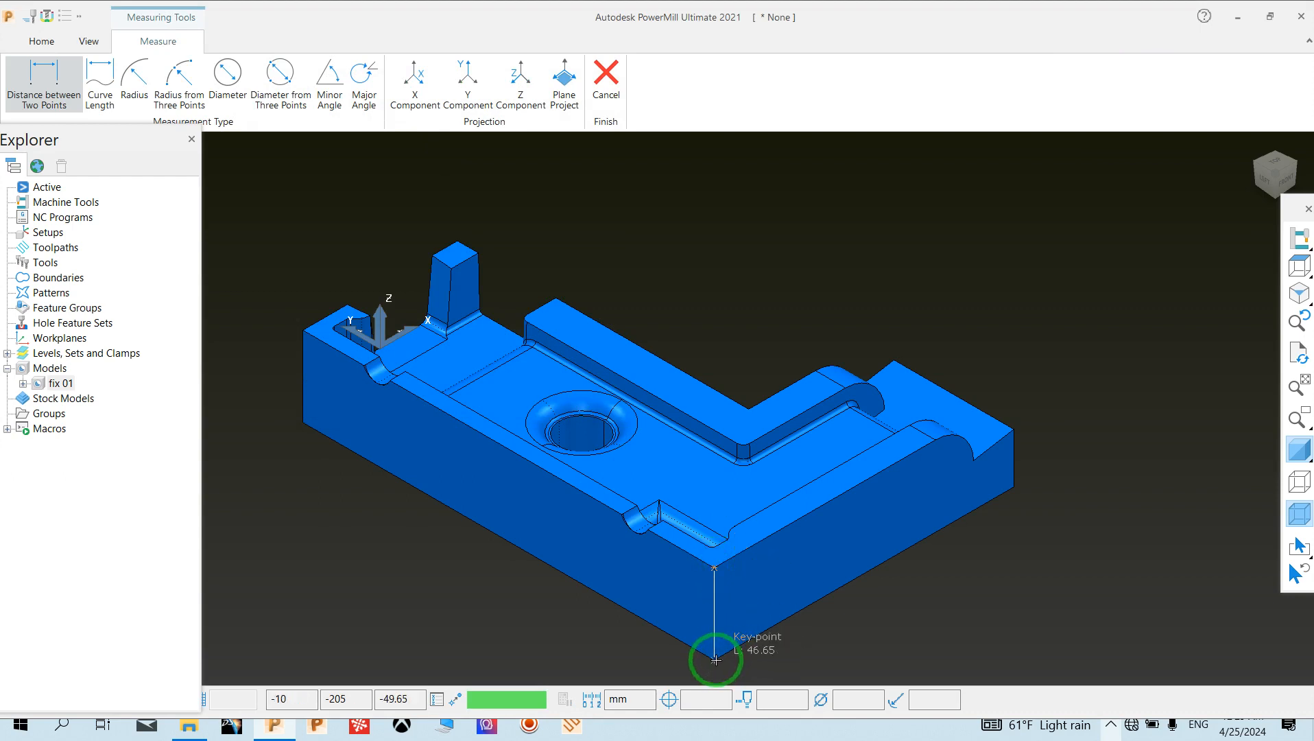
click(715, 659)
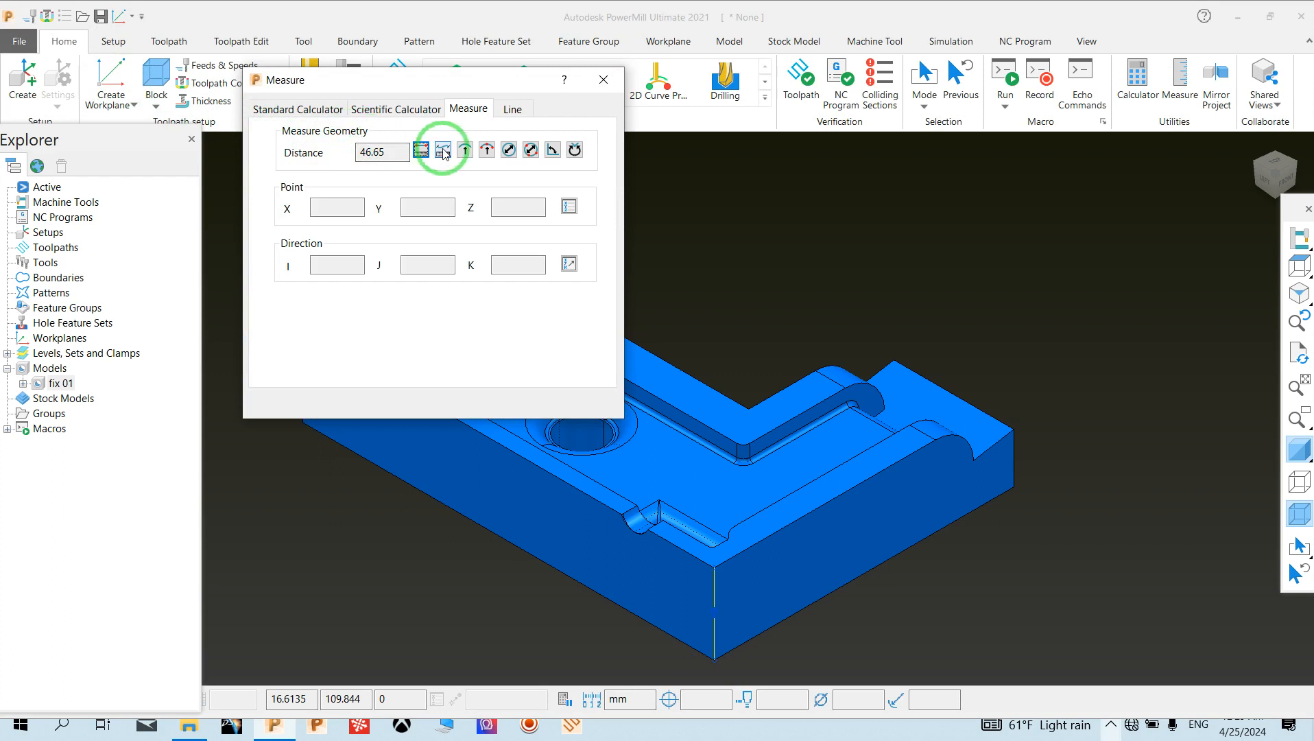
drag(422, 90, 254, 83)
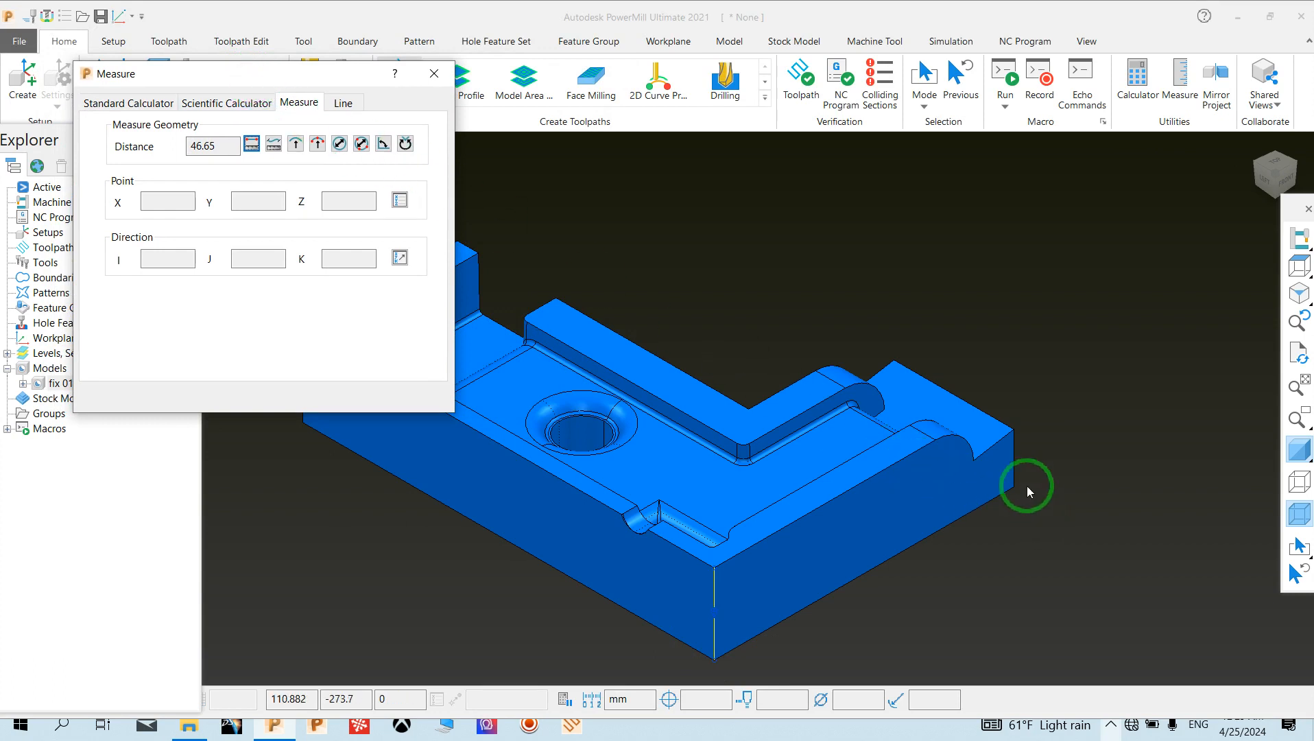
drag(307, 74, 149, 246)
- Create a user-defined boundary from the top face of the raised L-shaped wall
click(346, 41)
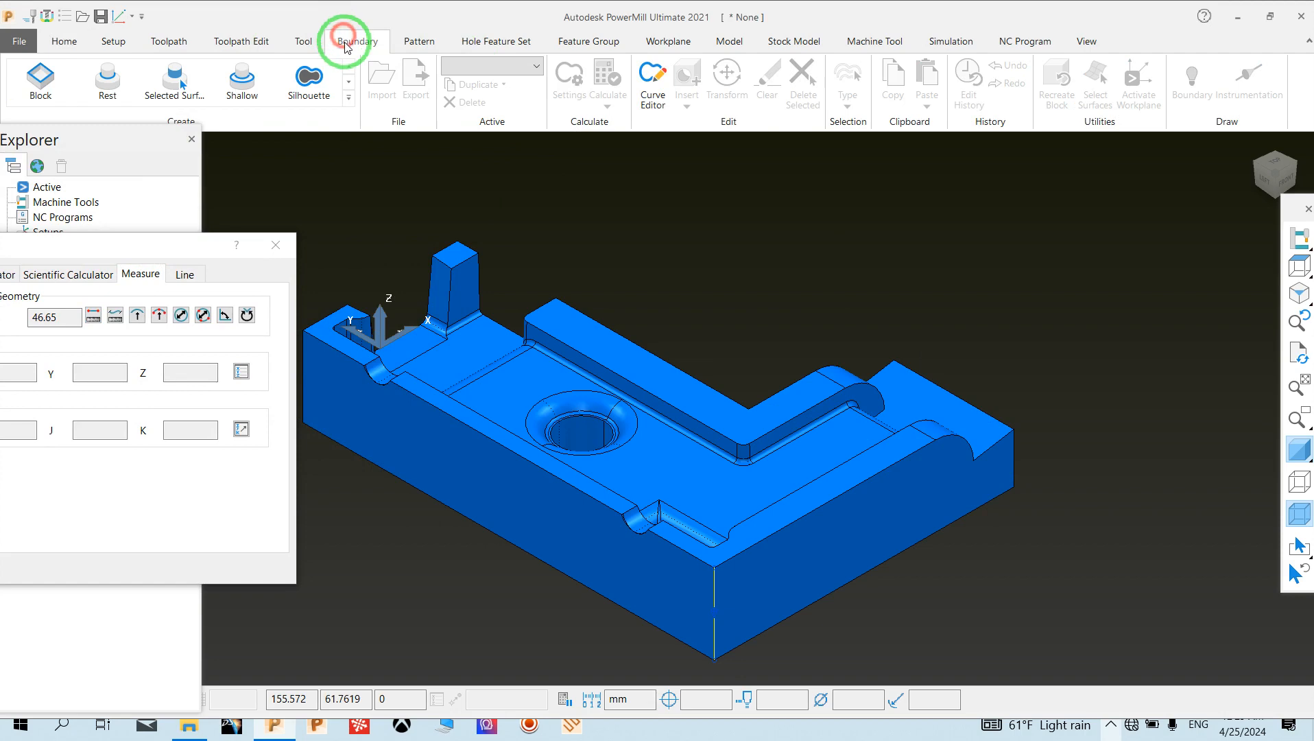
click(350, 94)
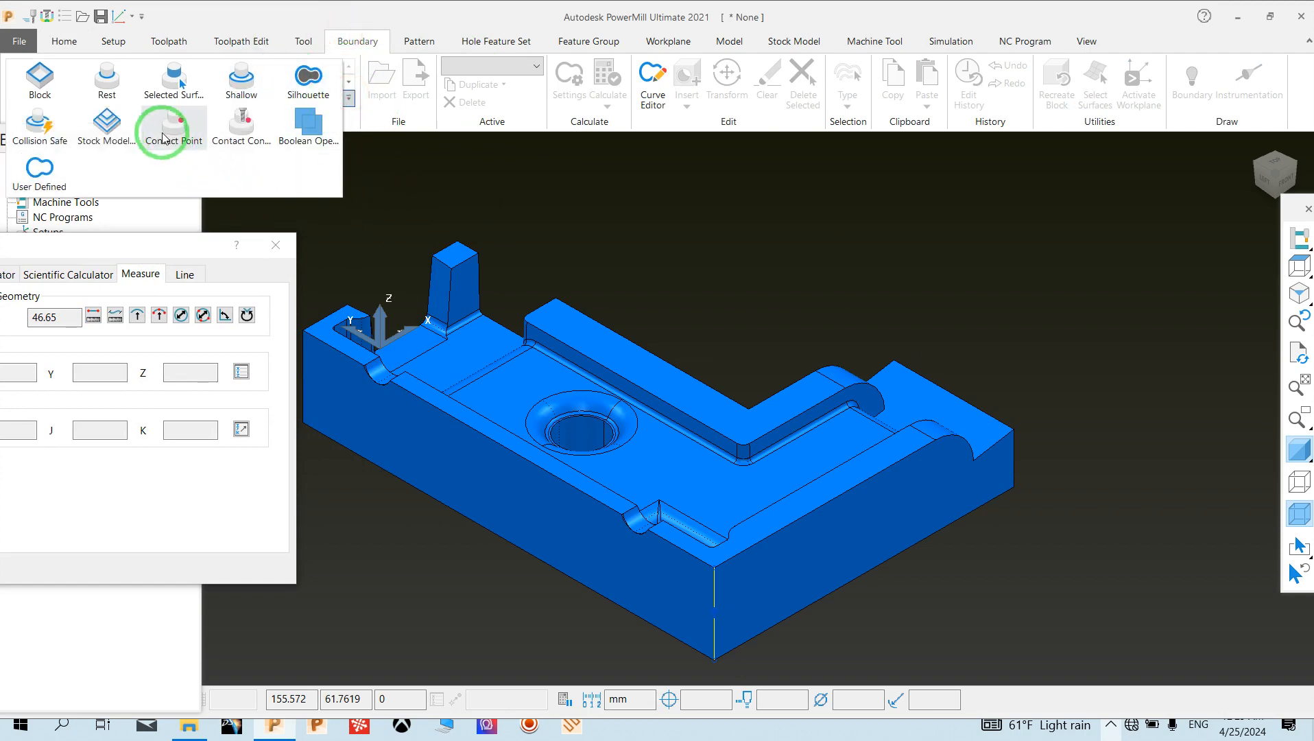
click(21, 177)
click(669, 376)
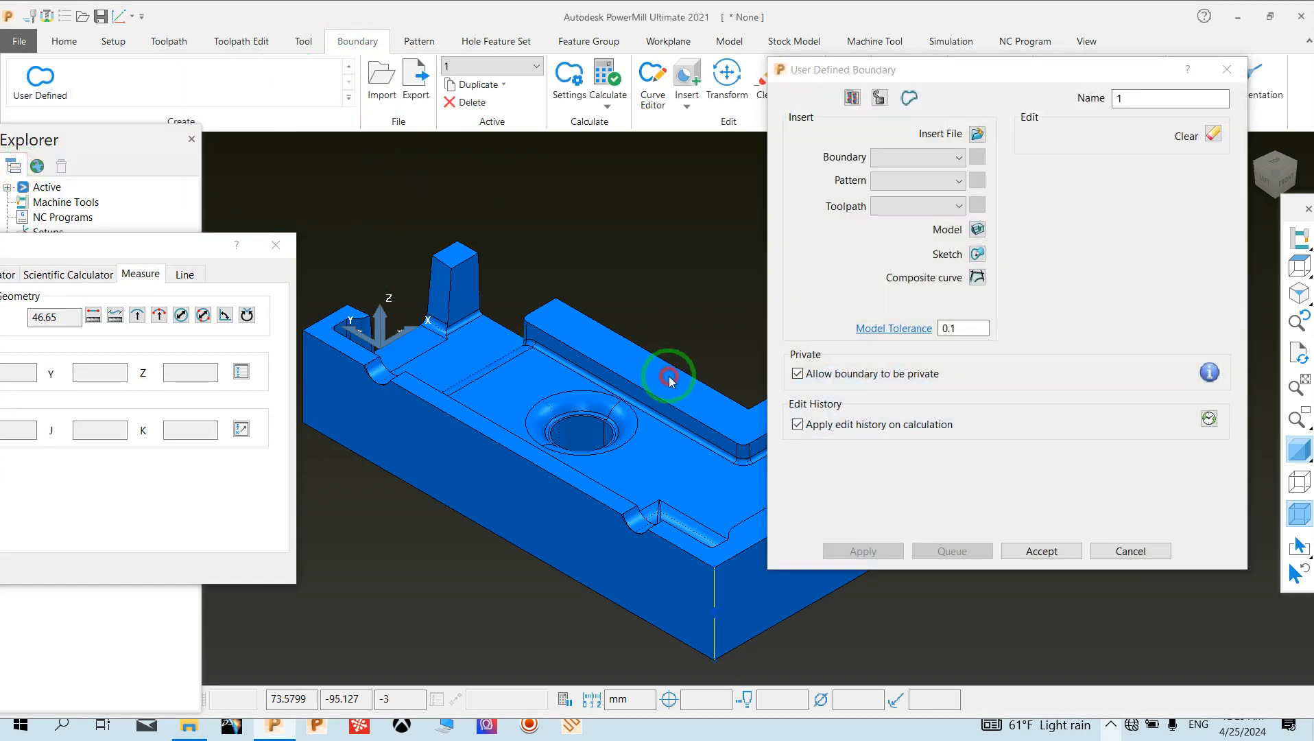
click(813, 464)
click(977, 229)
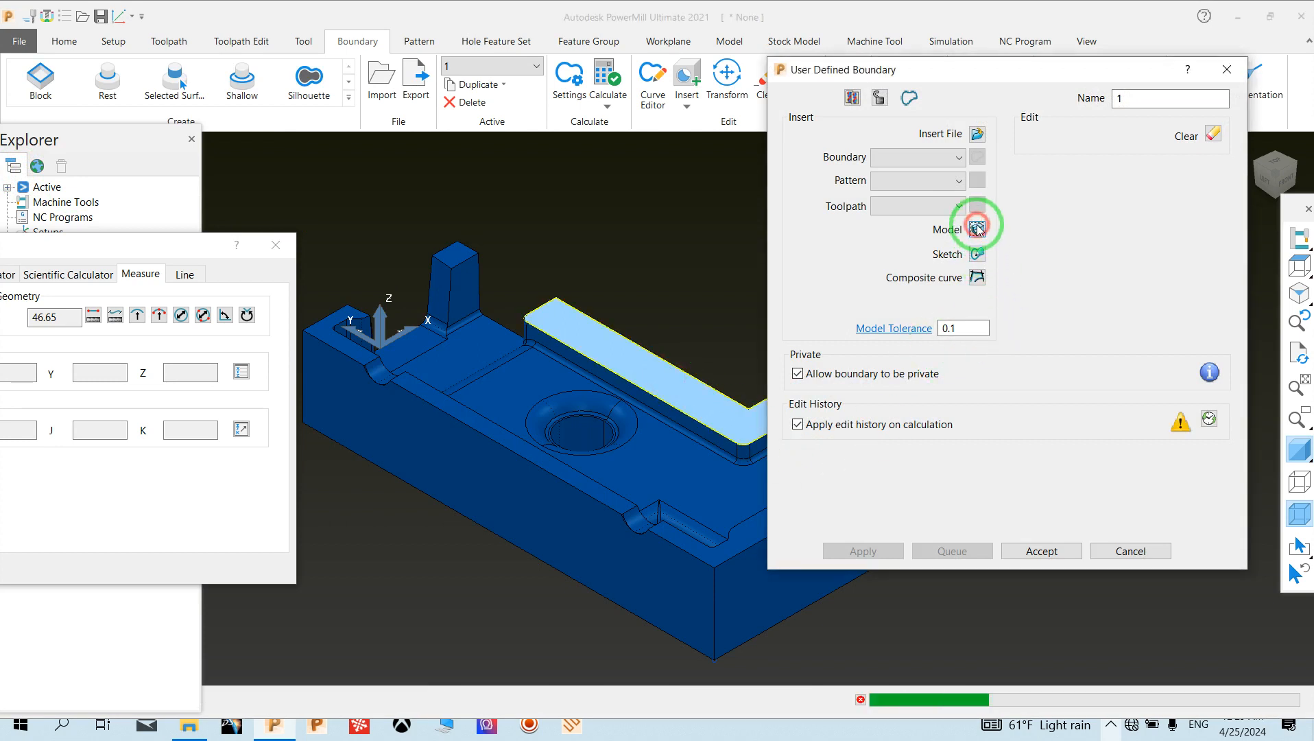
click(1051, 551)
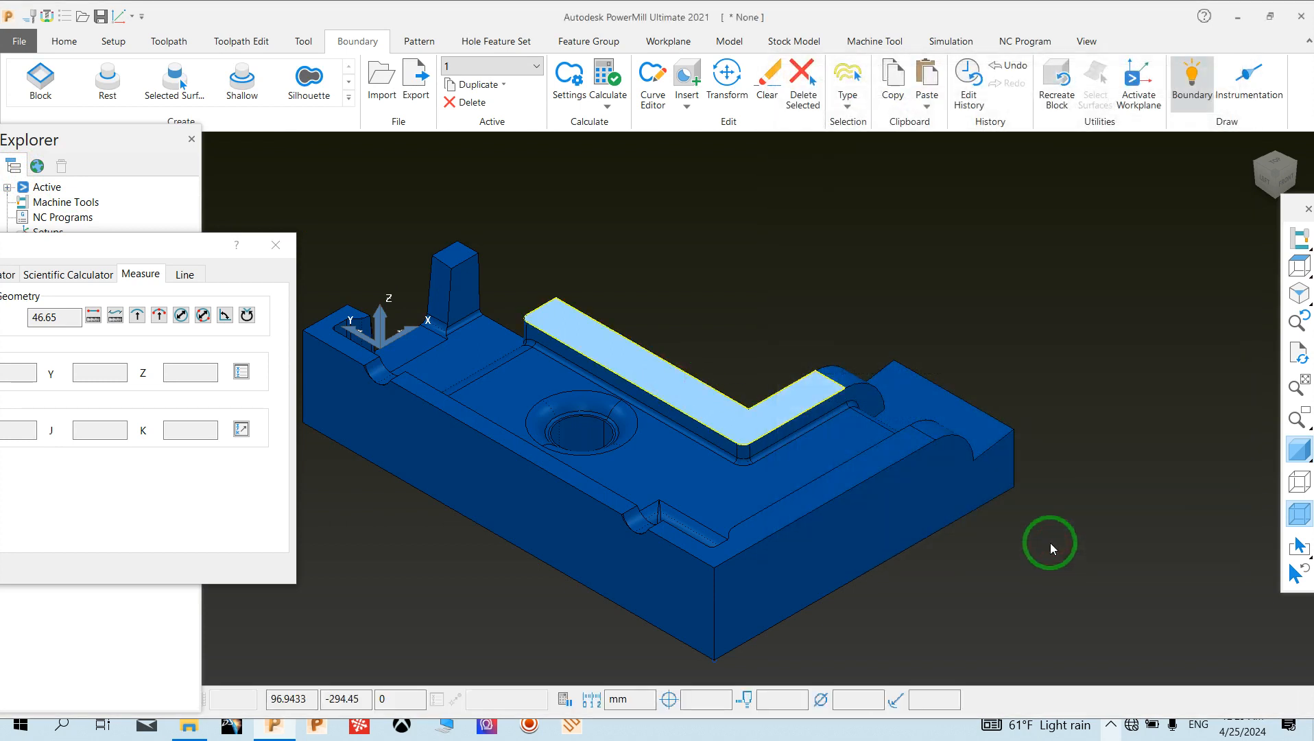
- Measure the curve length of the L-shaped boundary with the shaded model hidden, and restore the shading
click(1298, 451)
click(304, 293)
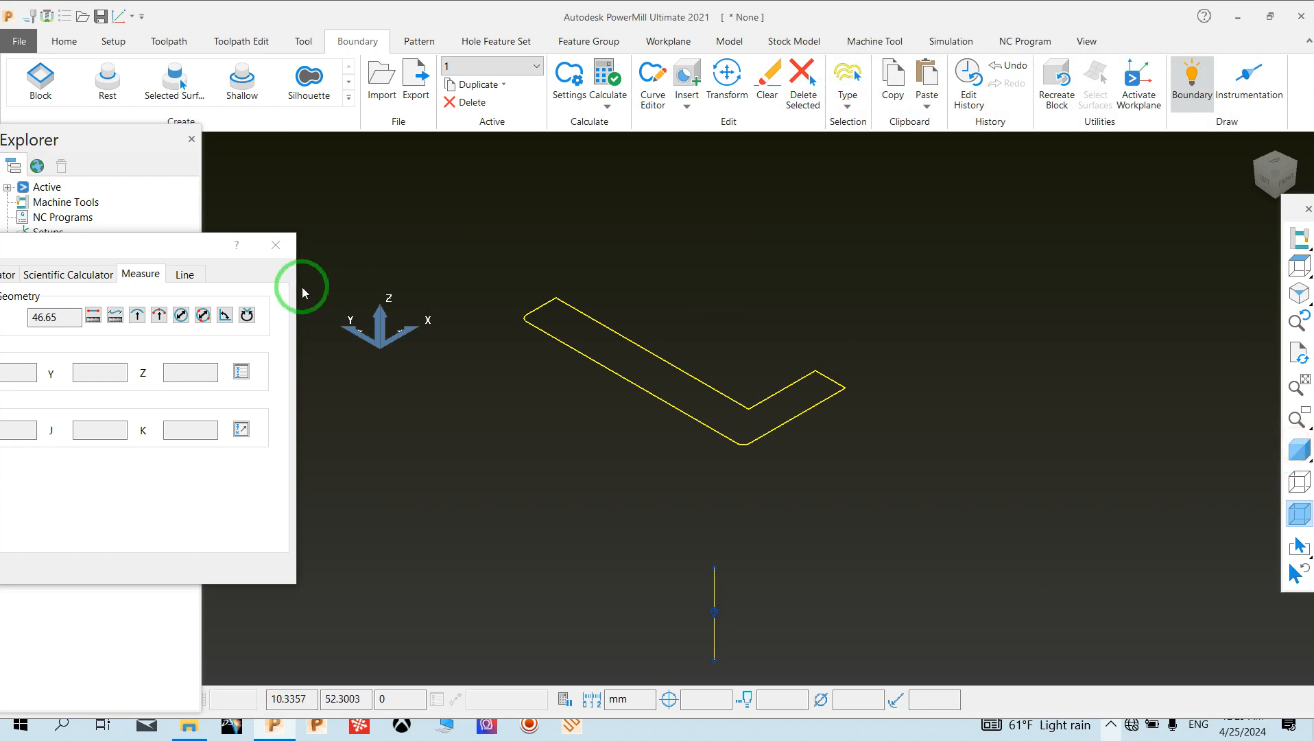
click(114, 315)
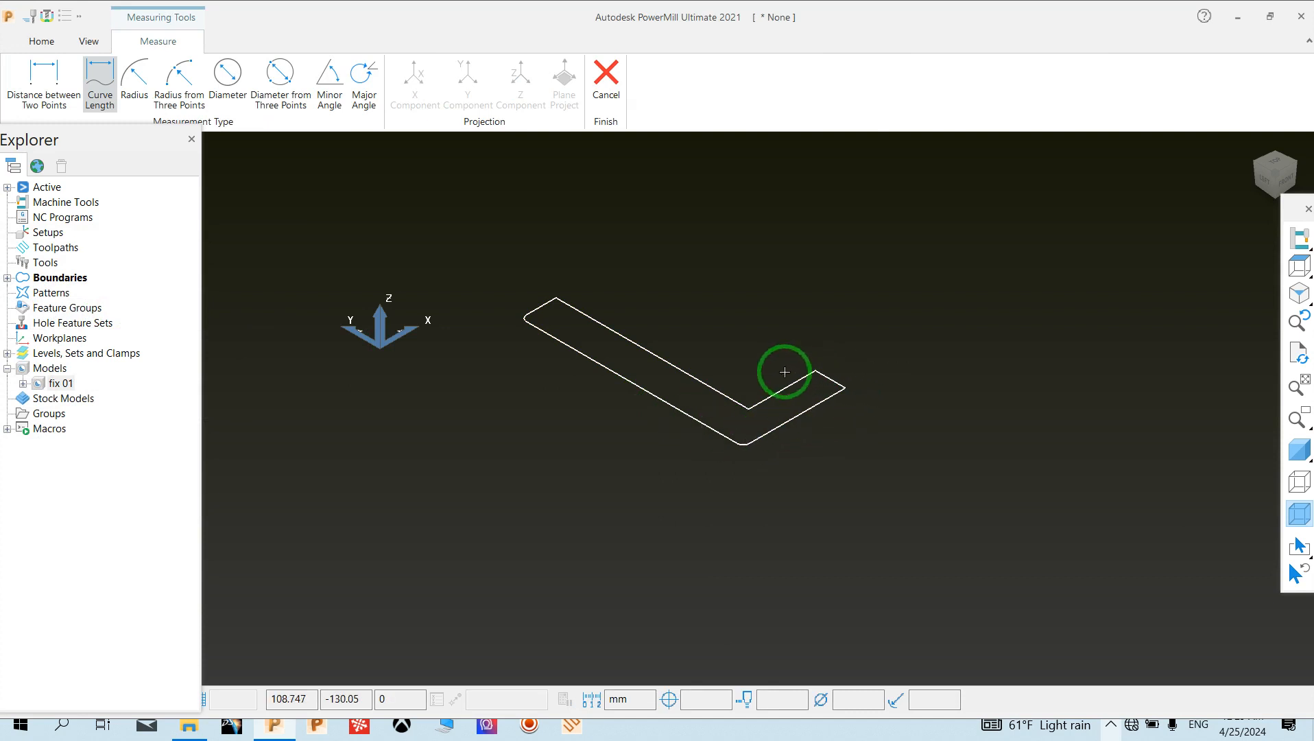
click(679, 410)
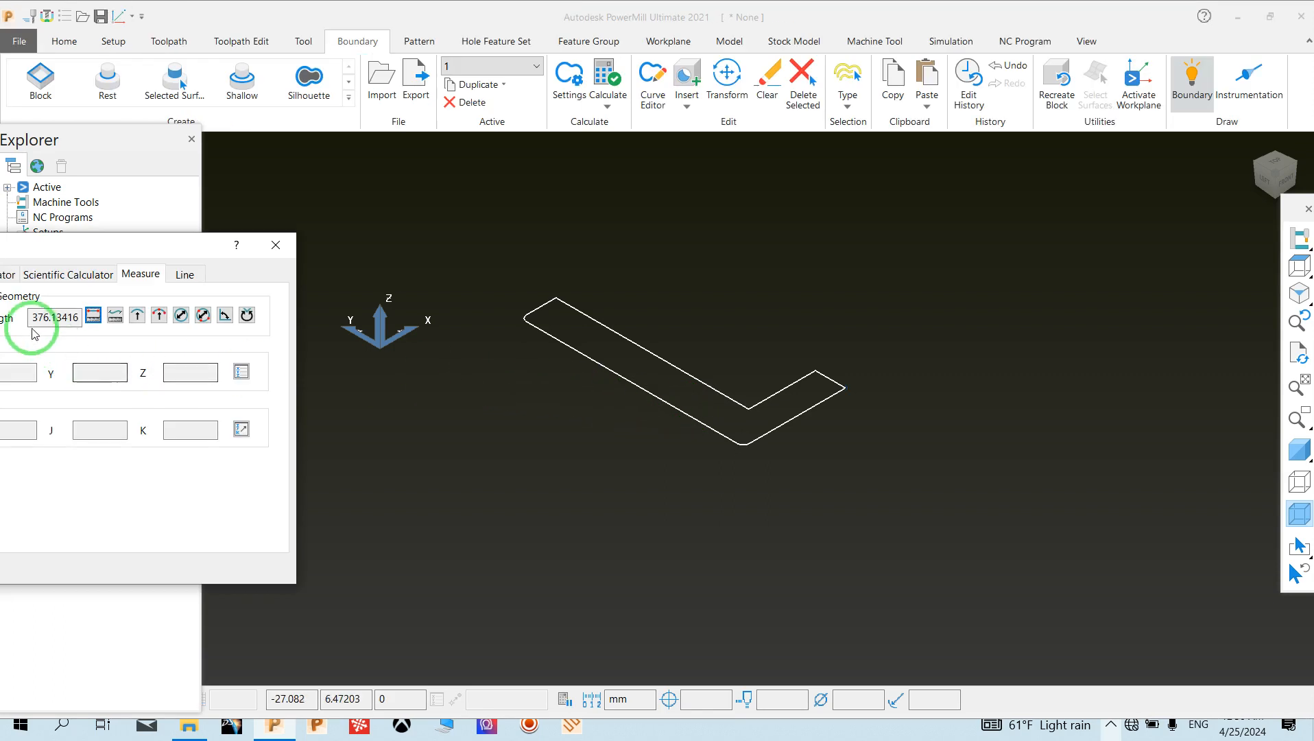
click(286, 240)
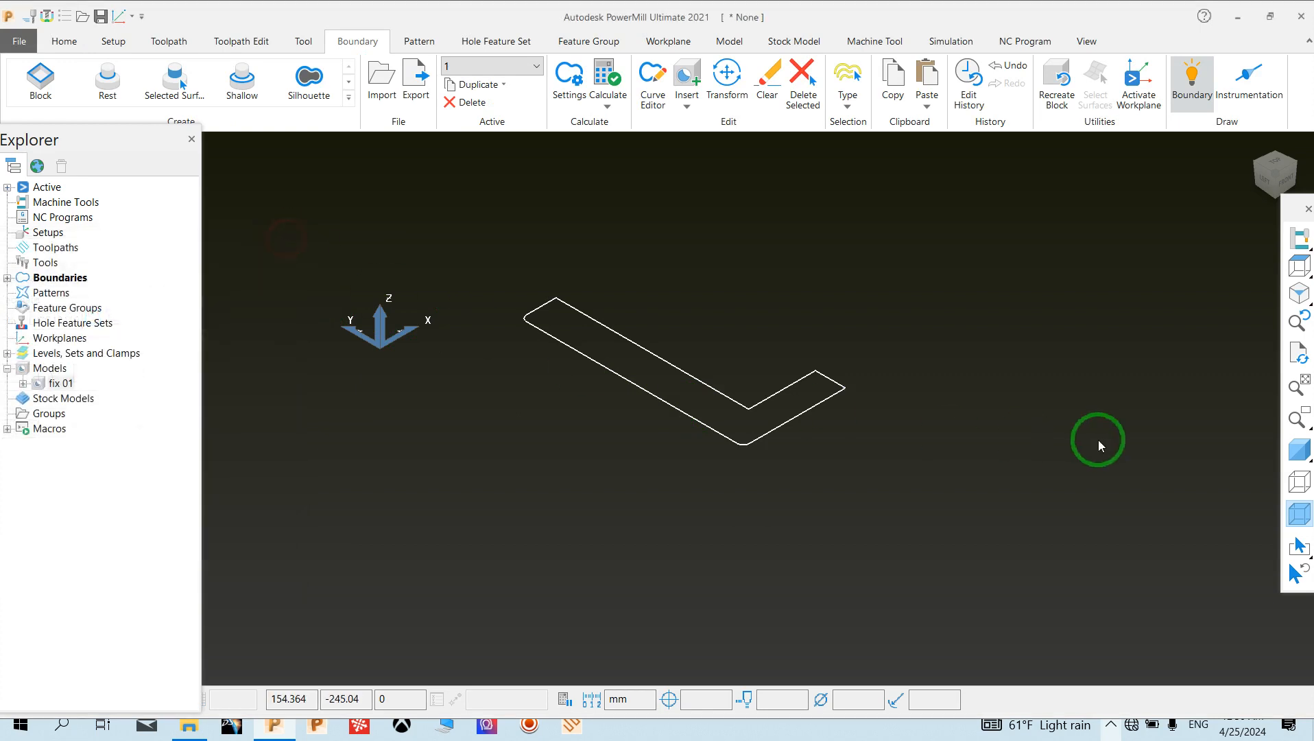
click(1298, 451)
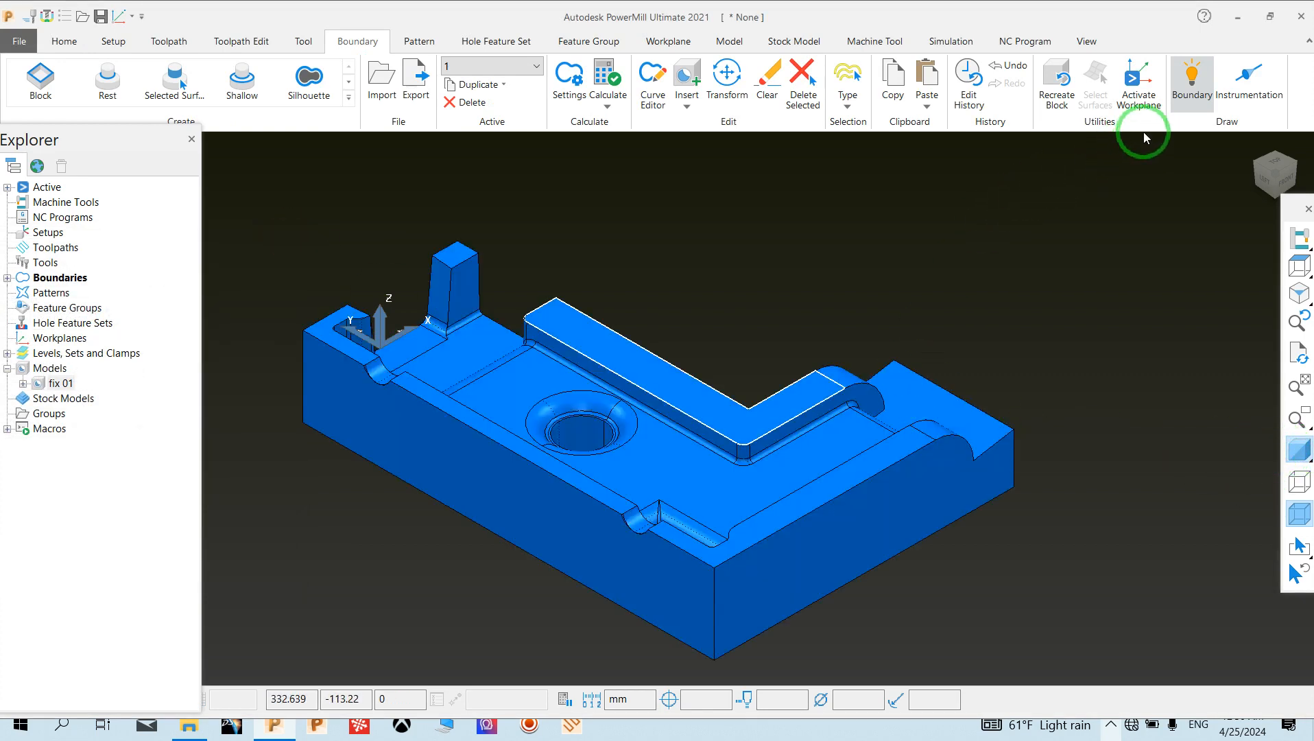
- Start a radius measurement on the model and switch its display from shaded to wireframe
click(65, 42)
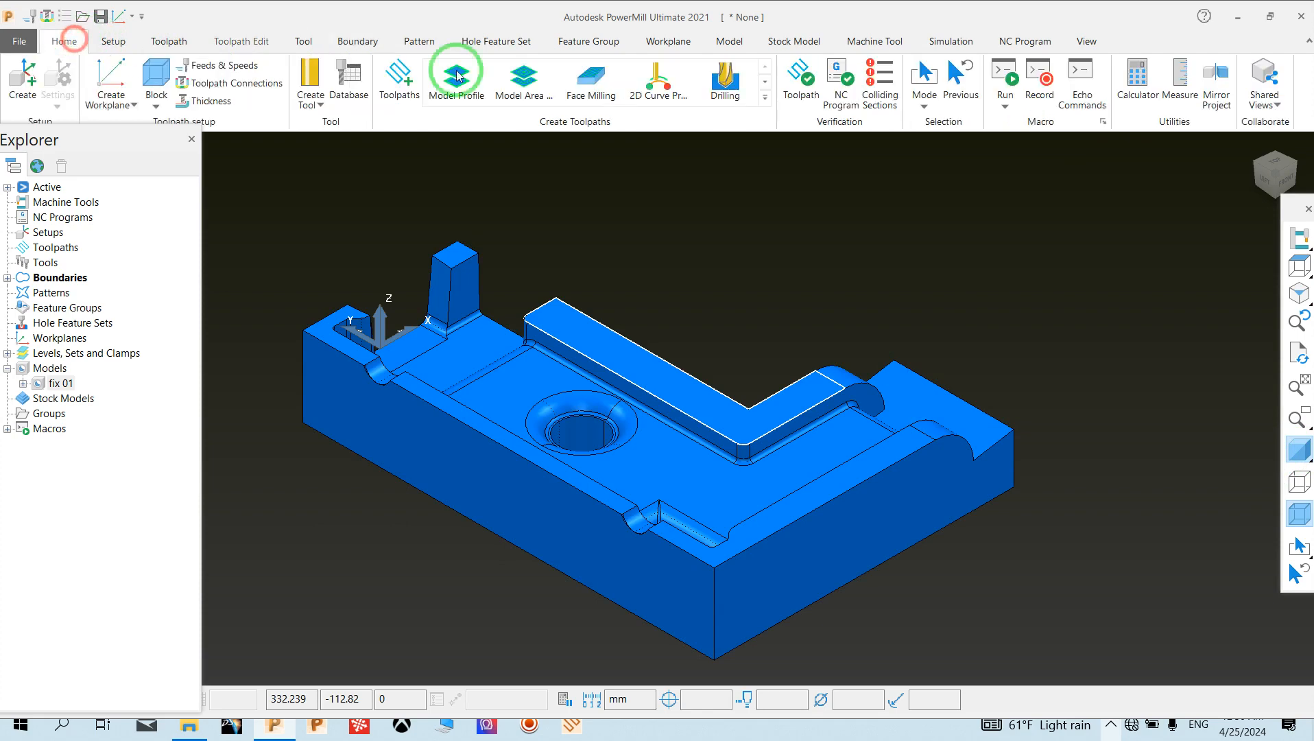
click(1187, 82)
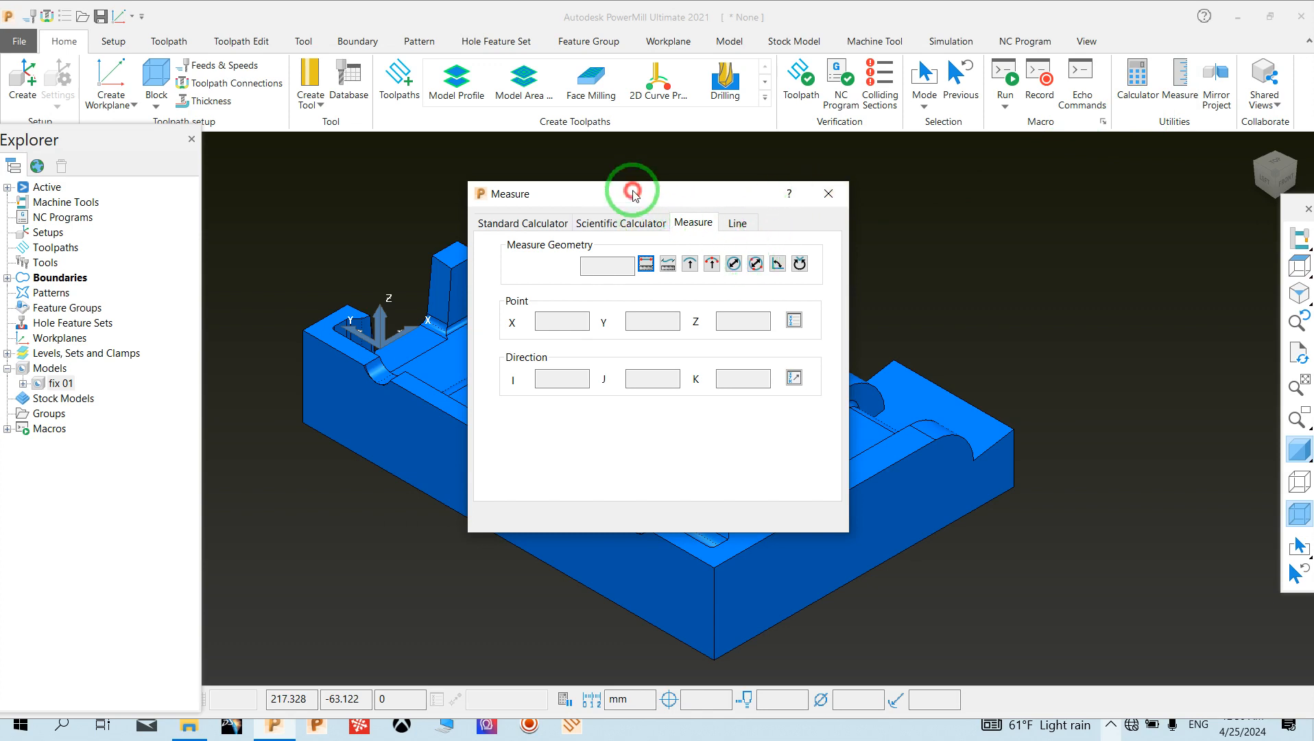
drag(632, 194, 456, 134)
click(511, 204)
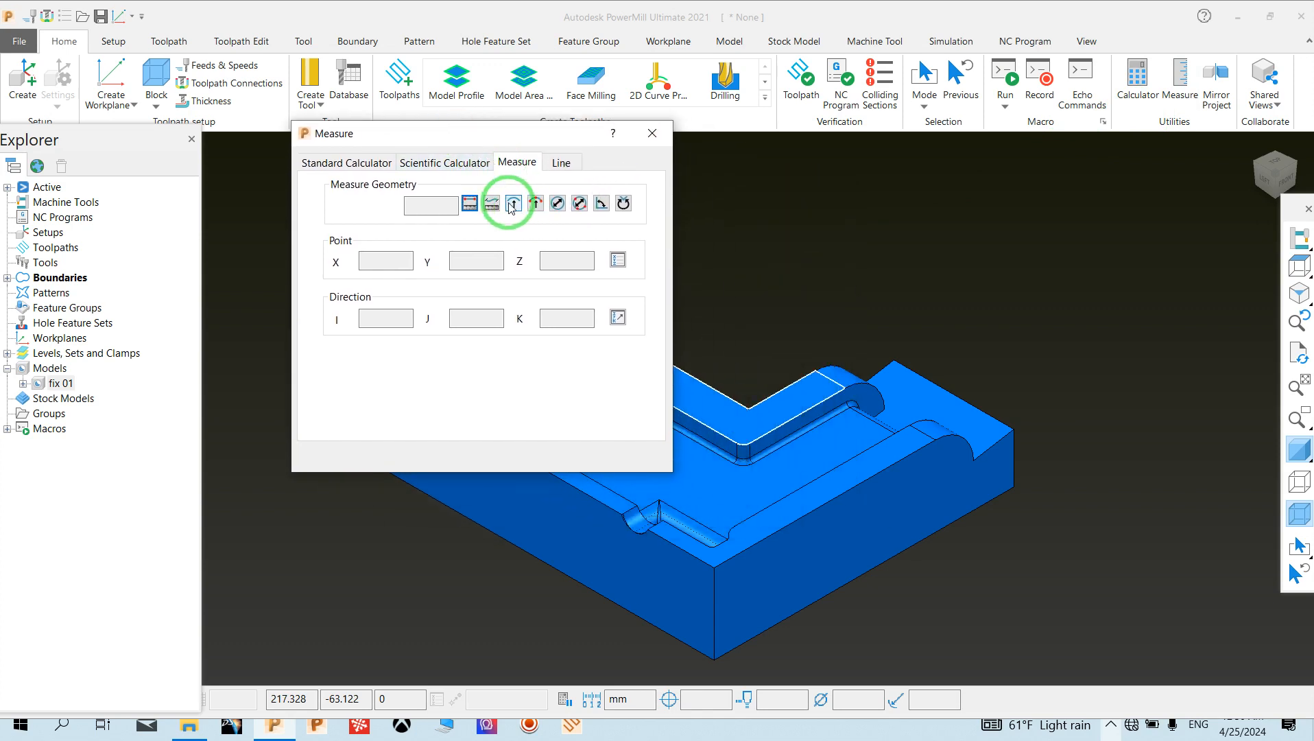
click(514, 204)
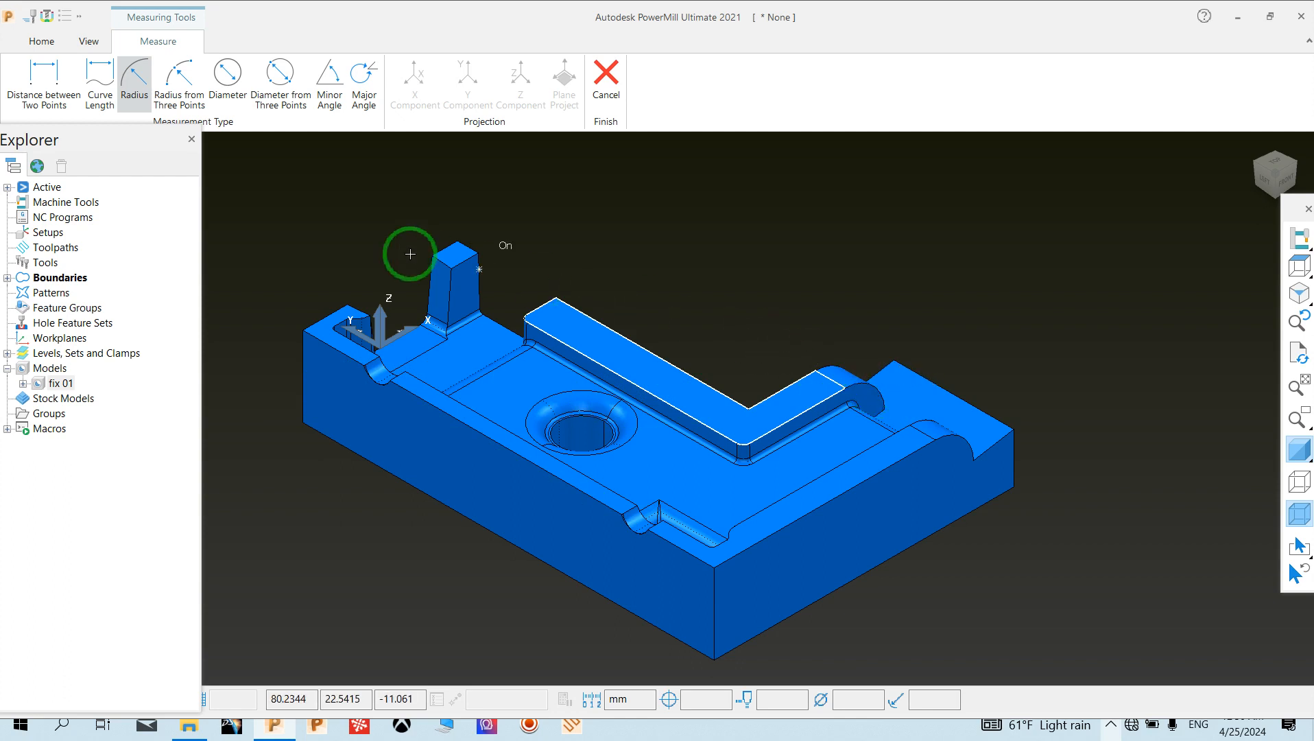
mouse_move(1303, 447)
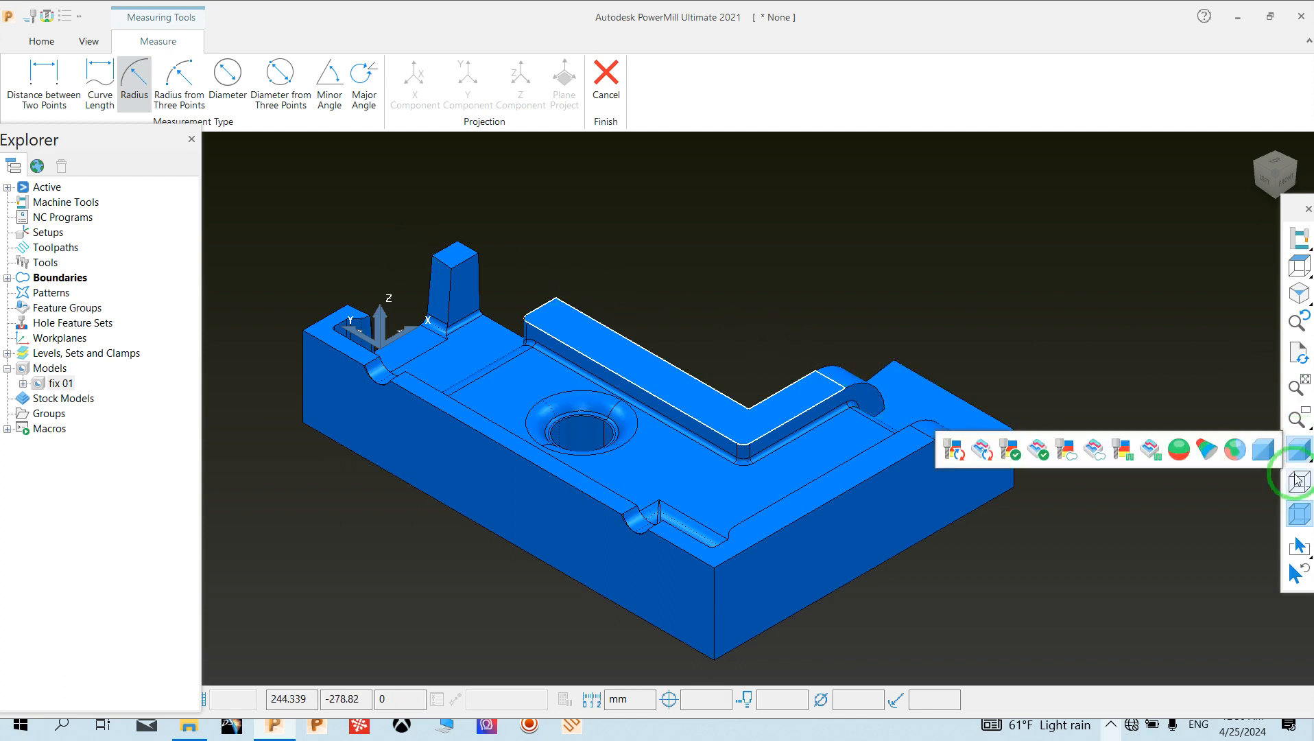
click(1298, 480)
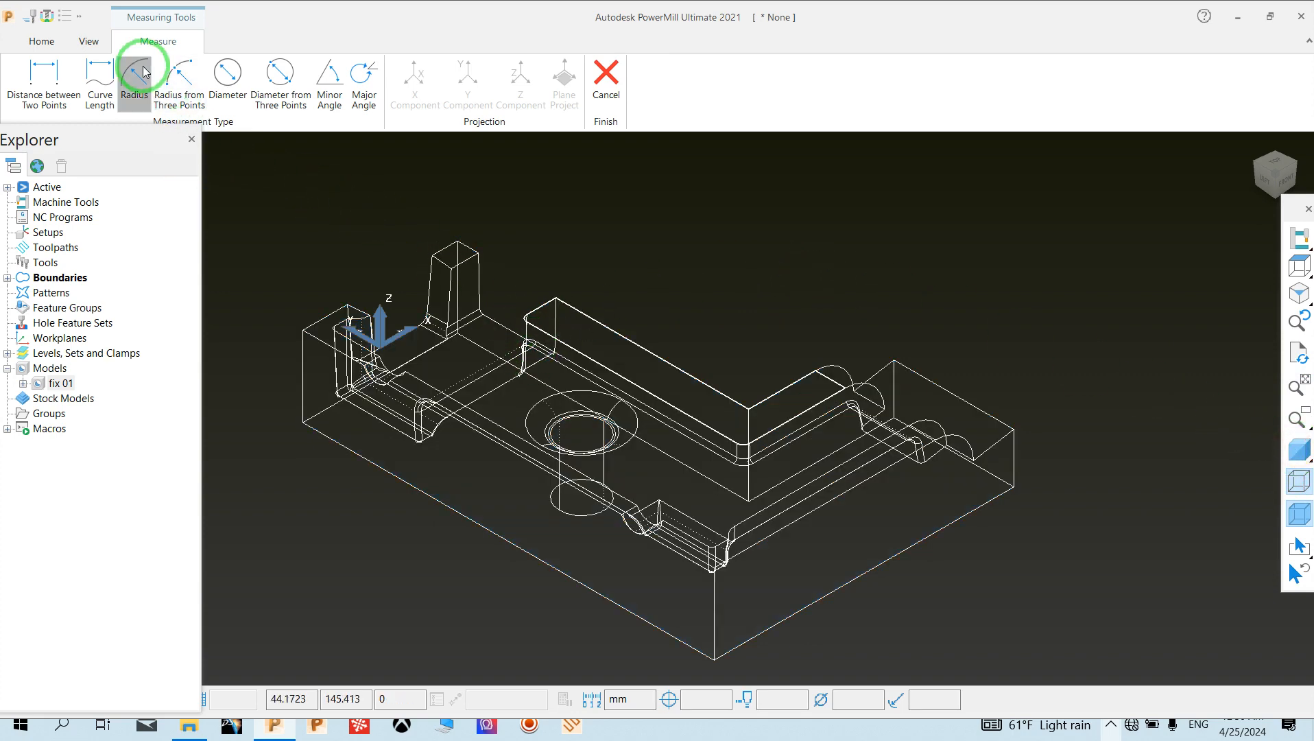
- Measure the radius of the curved notch in the block's long side from three points on its arc, and restore the shading
click(177, 69)
scroll(662, 539, up, 3)
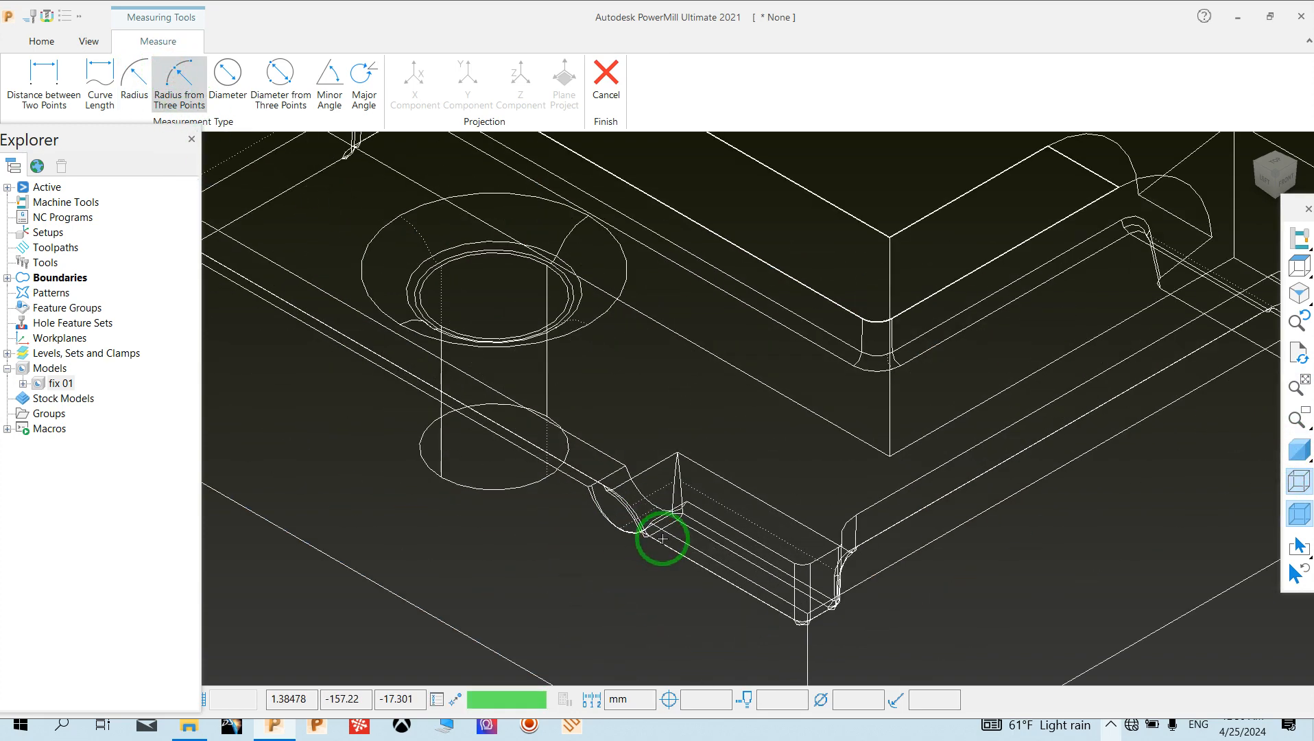
scroll(662, 538, up, 4)
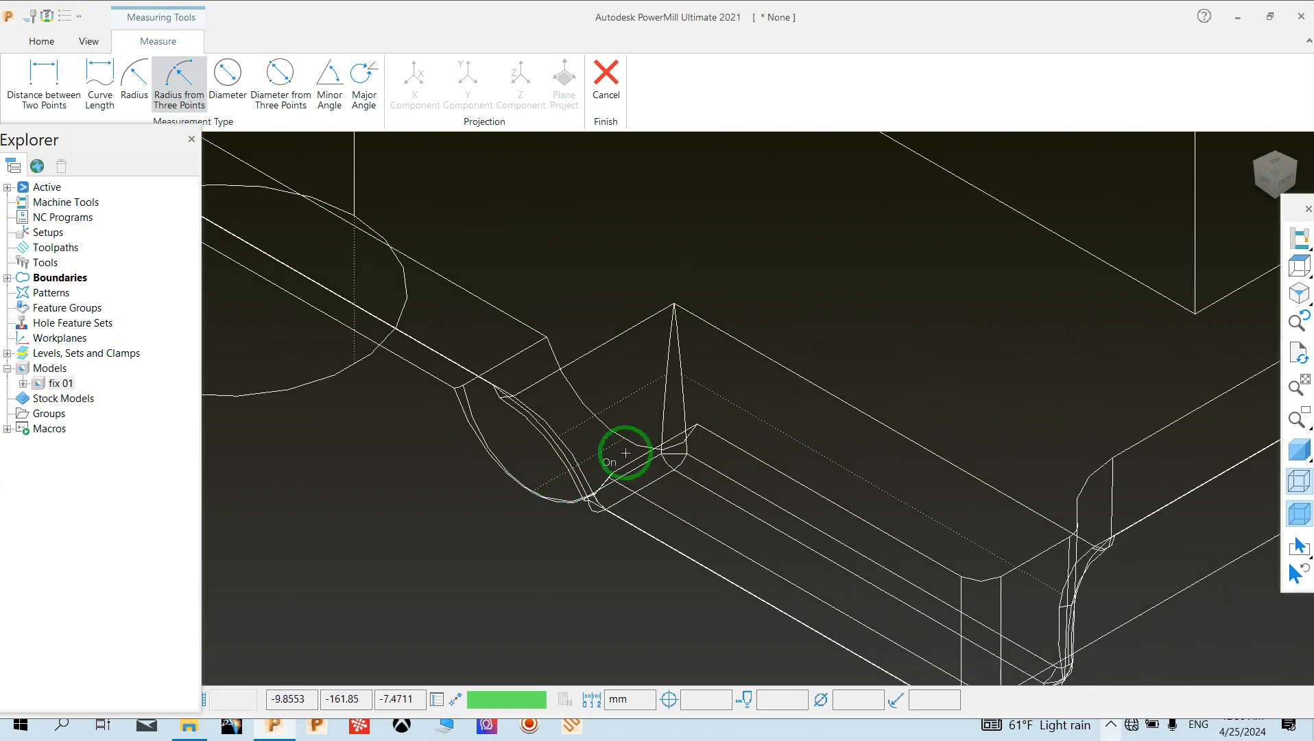
middle_drag(765, 311, 1055, 361)
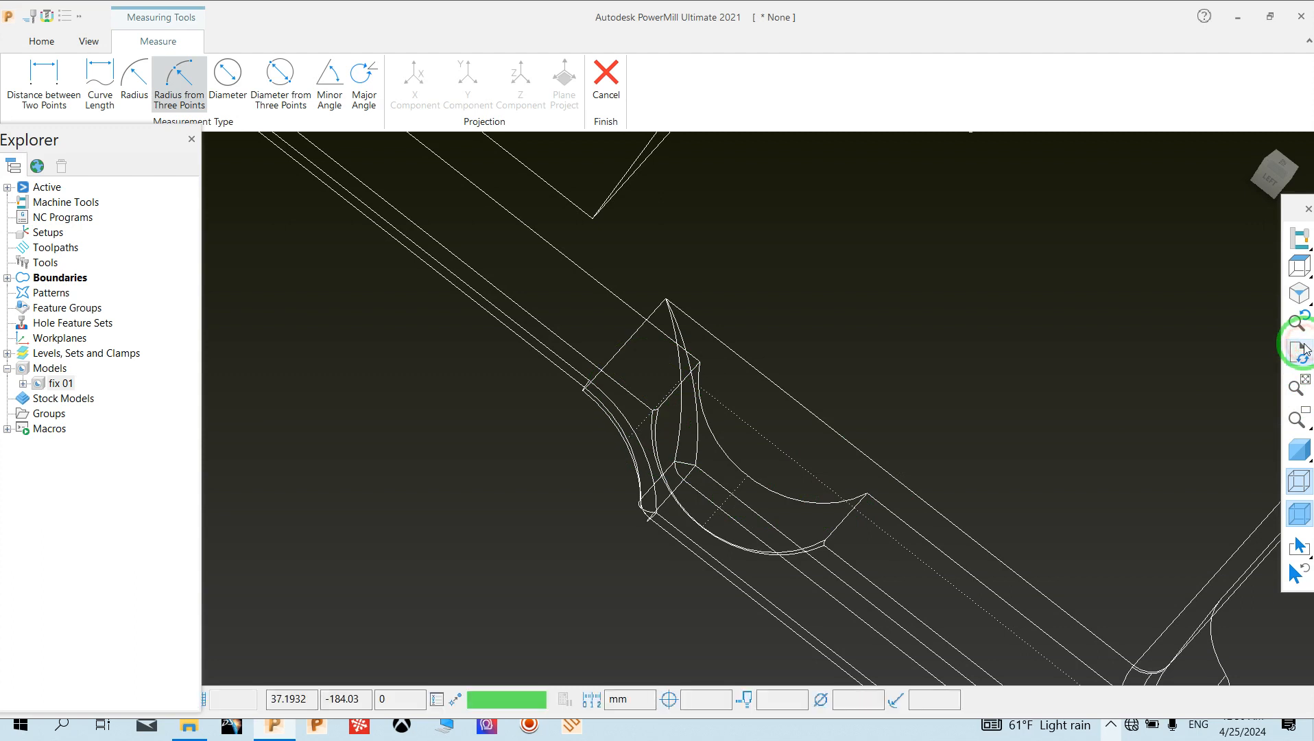
click(806, 501)
click(769, 488)
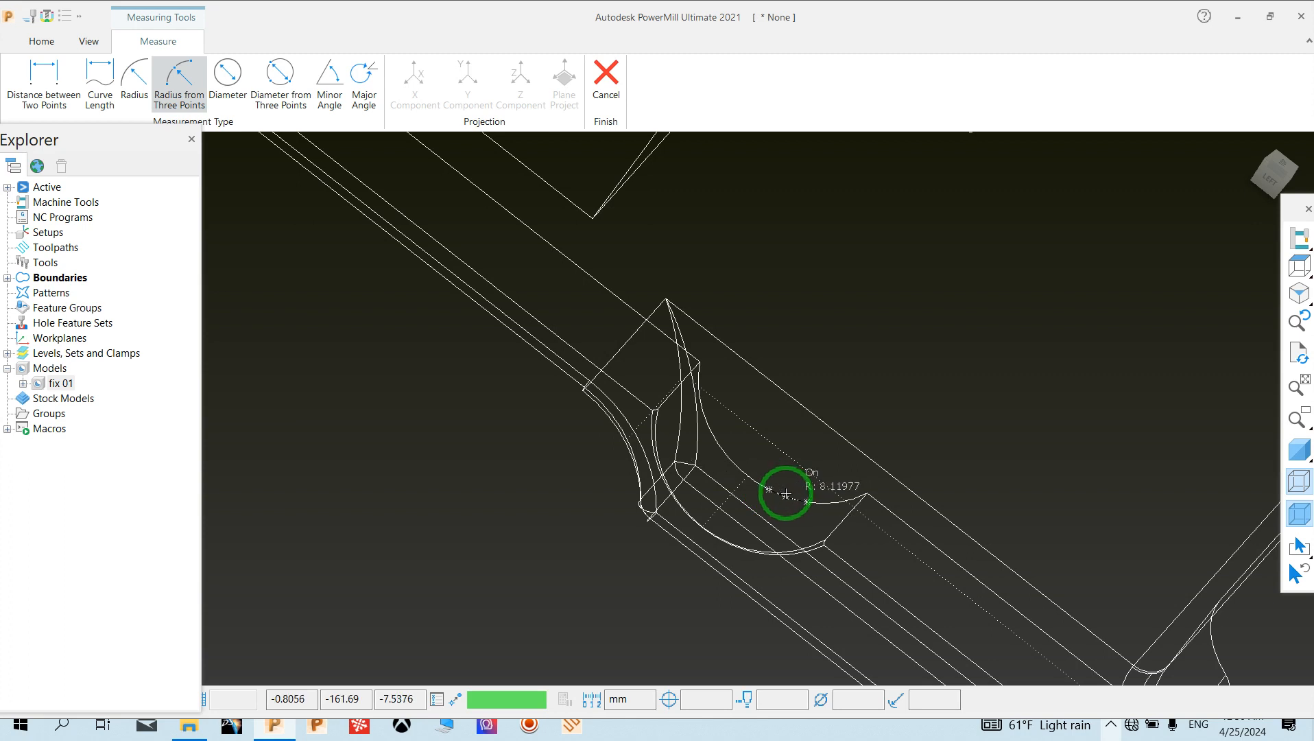
click(787, 493)
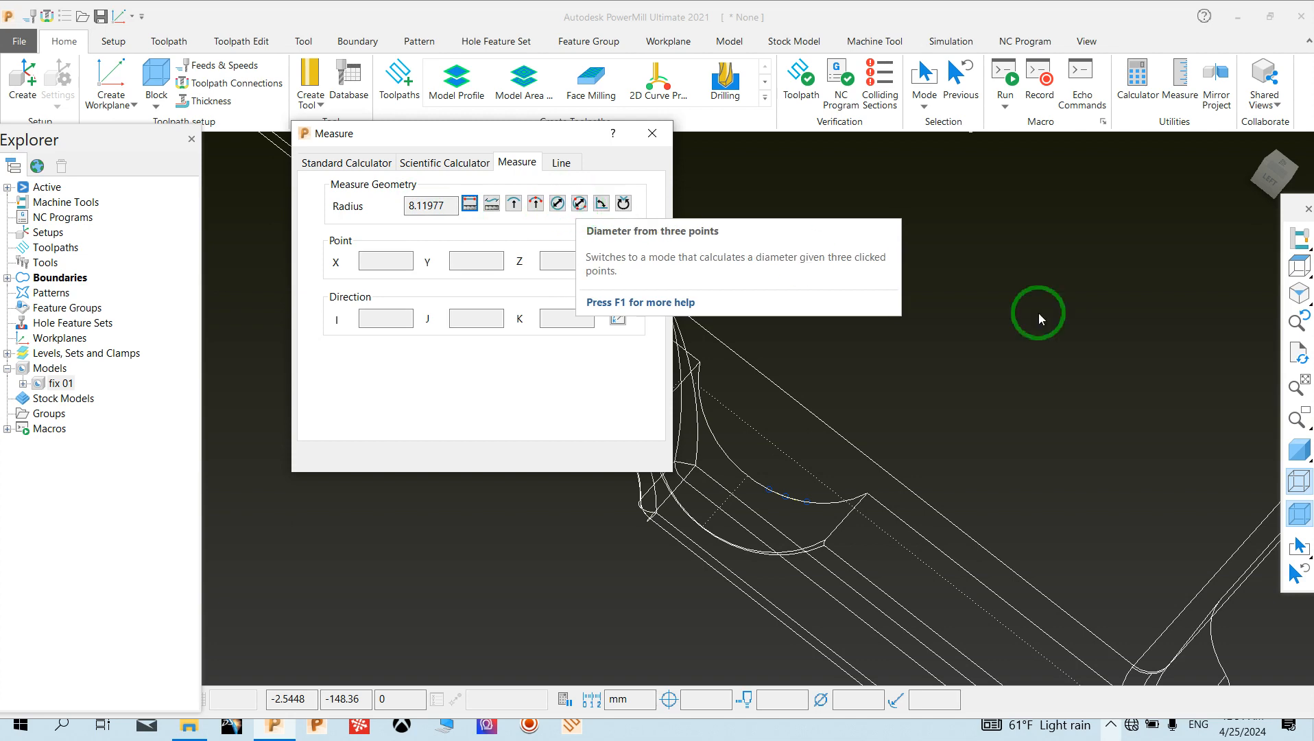
click(1296, 449)
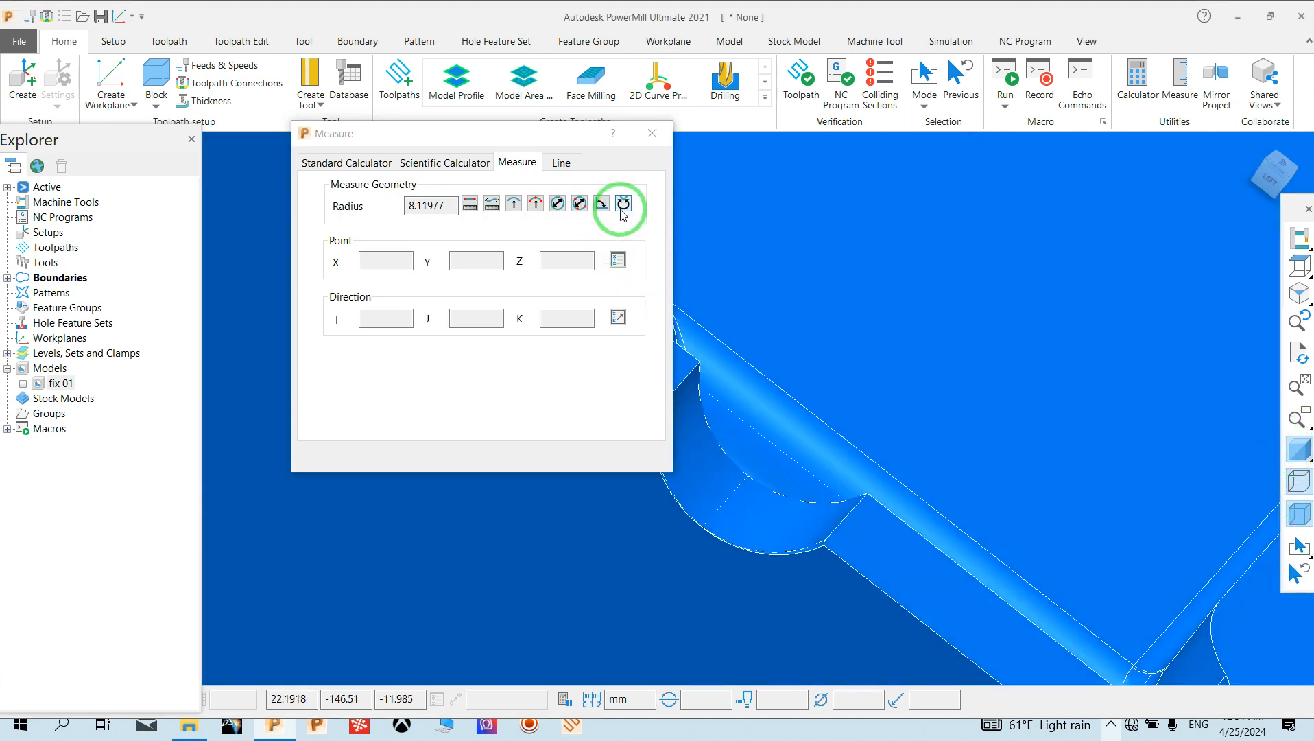
- Measure the minor angle at the block's lower front corner between its bottom edge and vertical edge
scroll(899, 370, down, 3)
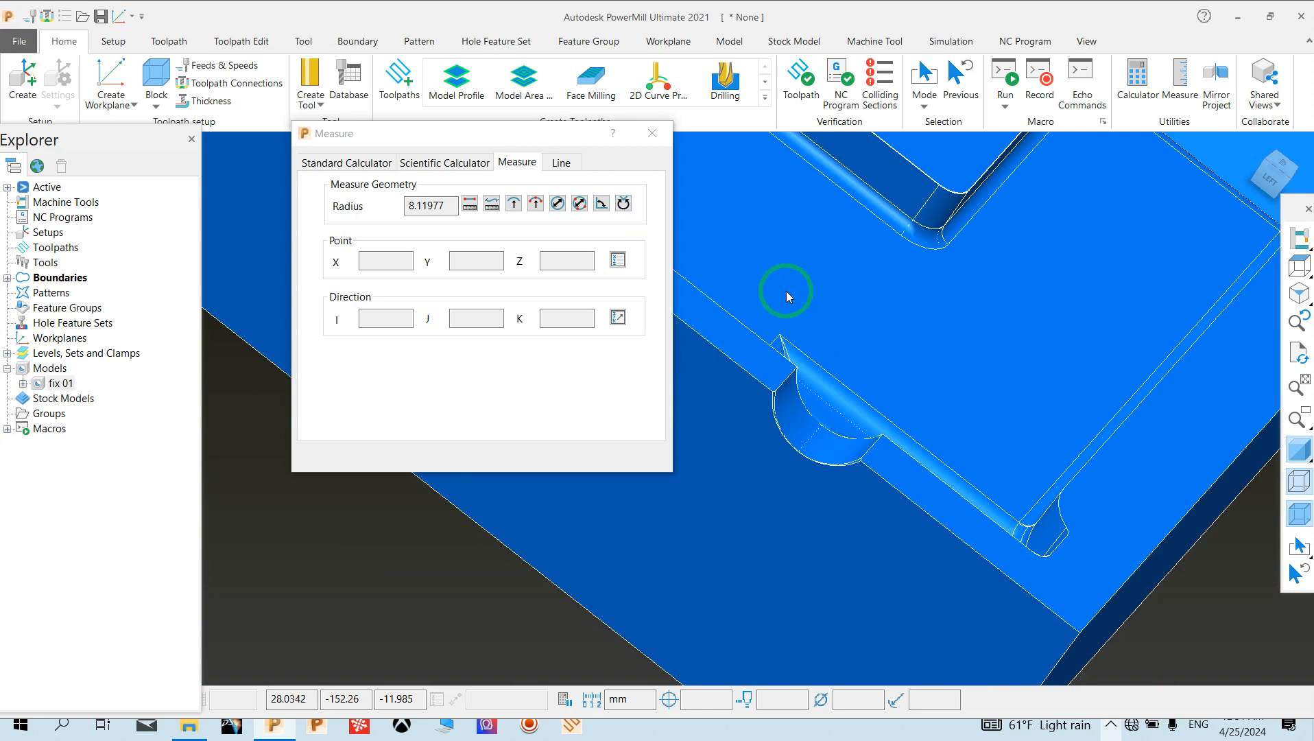
click(607, 209)
scroll(786, 370, down, 3)
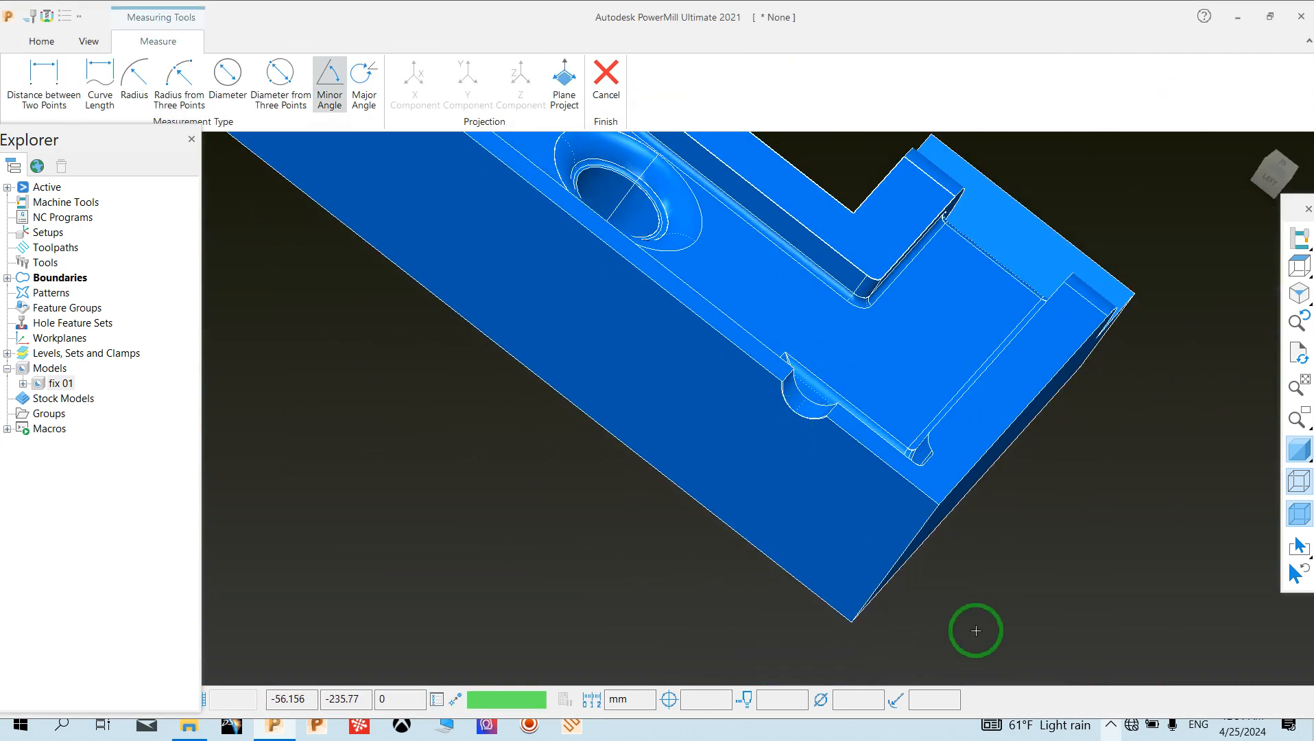
middle_drag(976, 630, 870, 534)
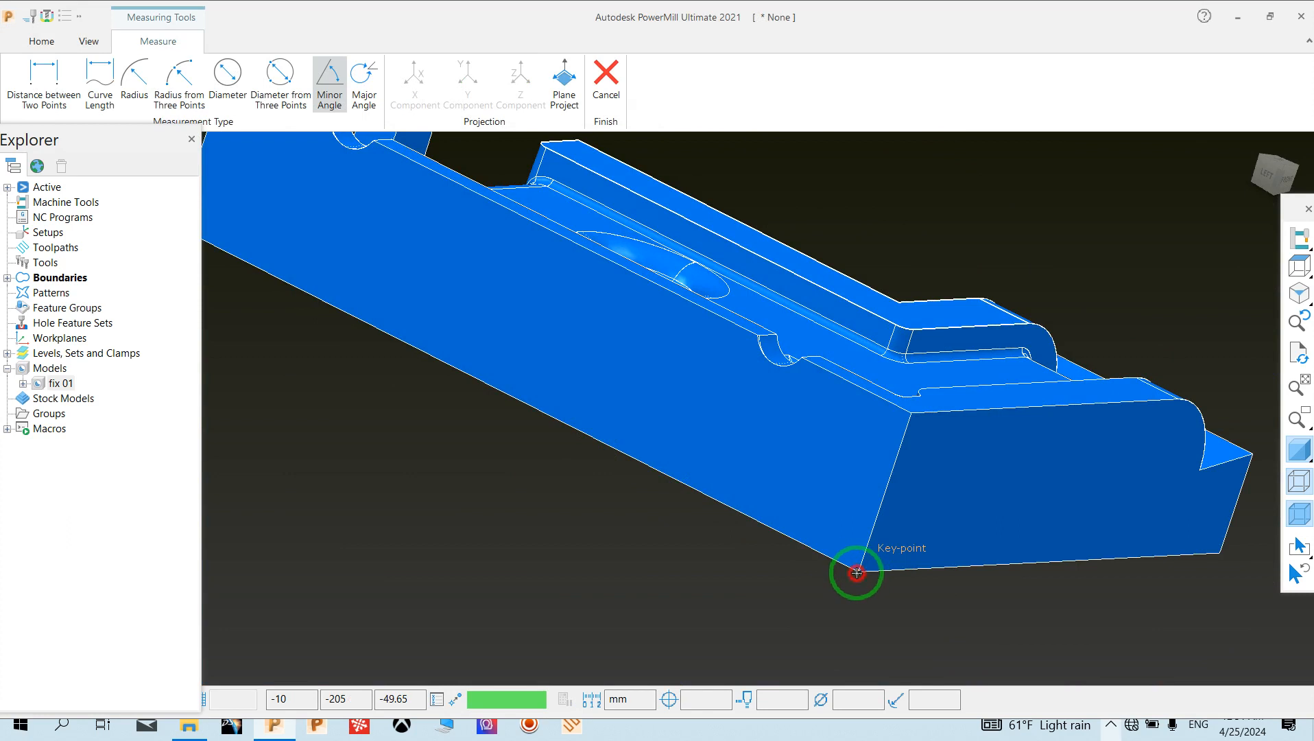
click(856, 572)
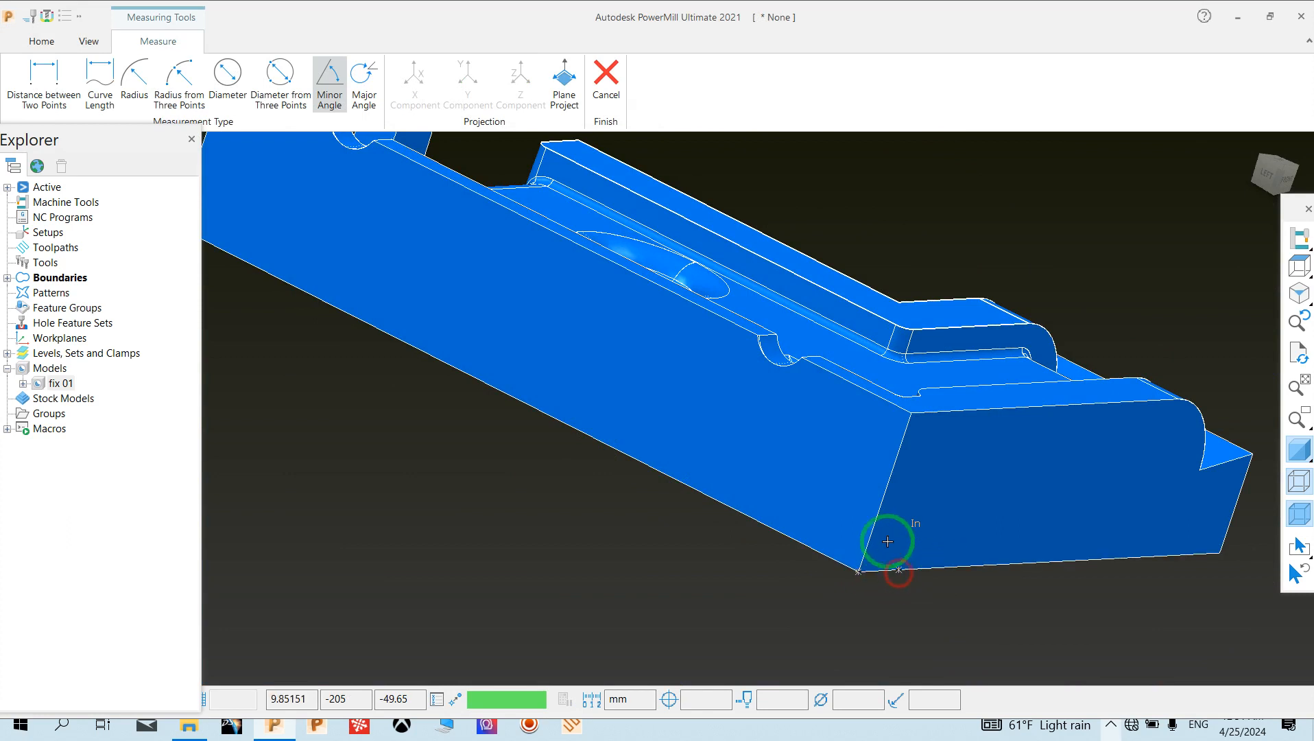
click(877, 511)
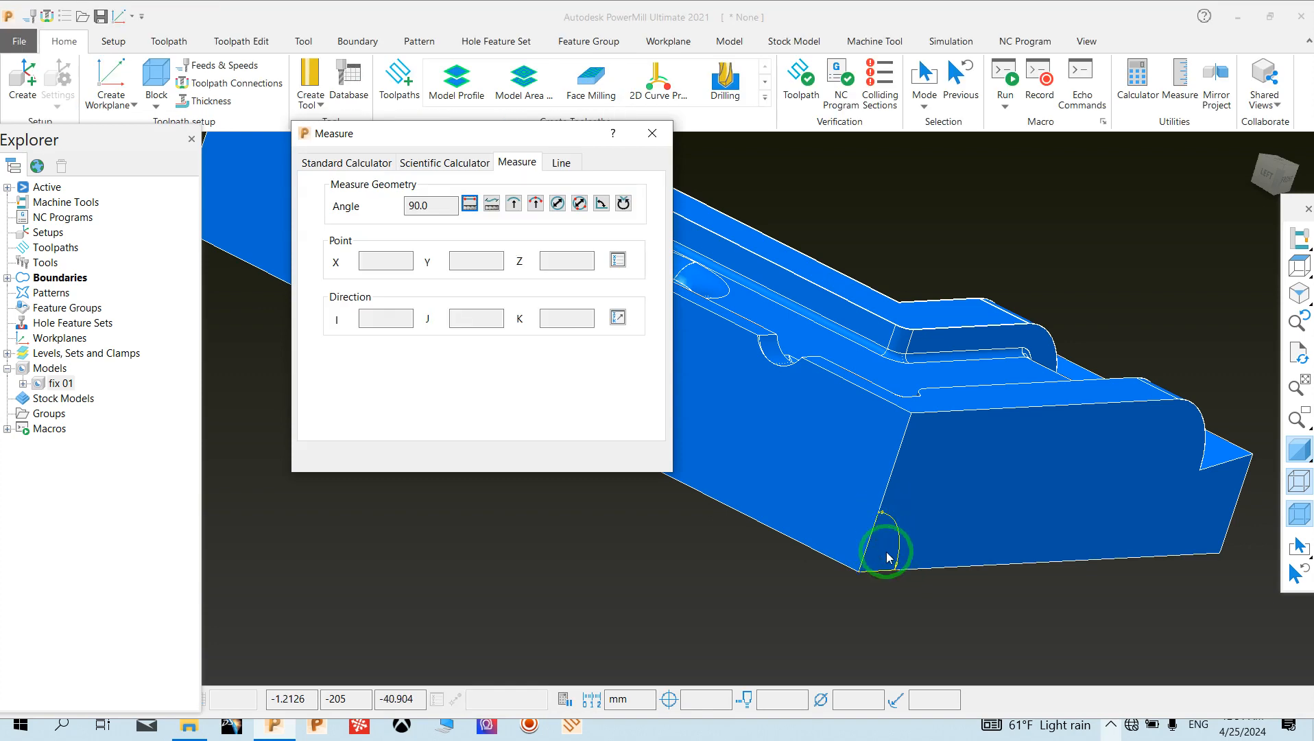
- Measure the major angle at the same lower front corner between the bottom edge and the vertical edge
click(622, 204)
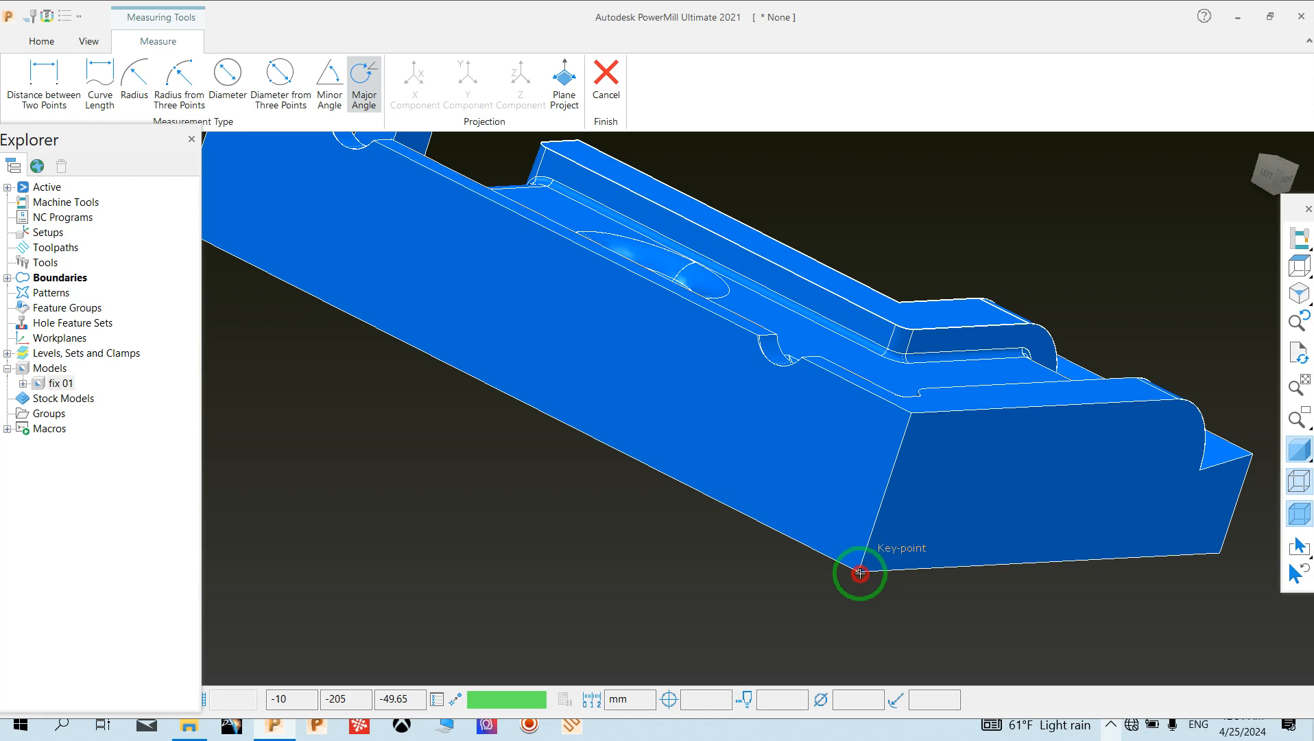
click(860, 573)
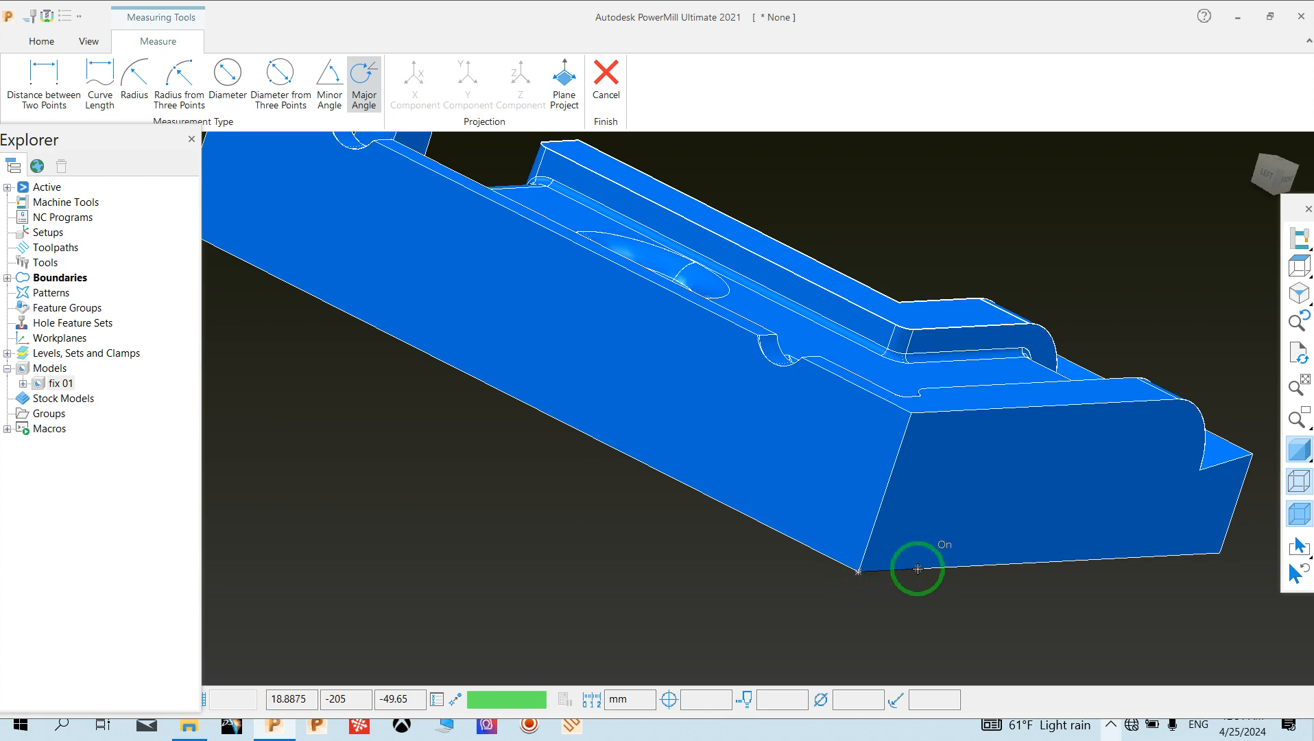
click(918, 569)
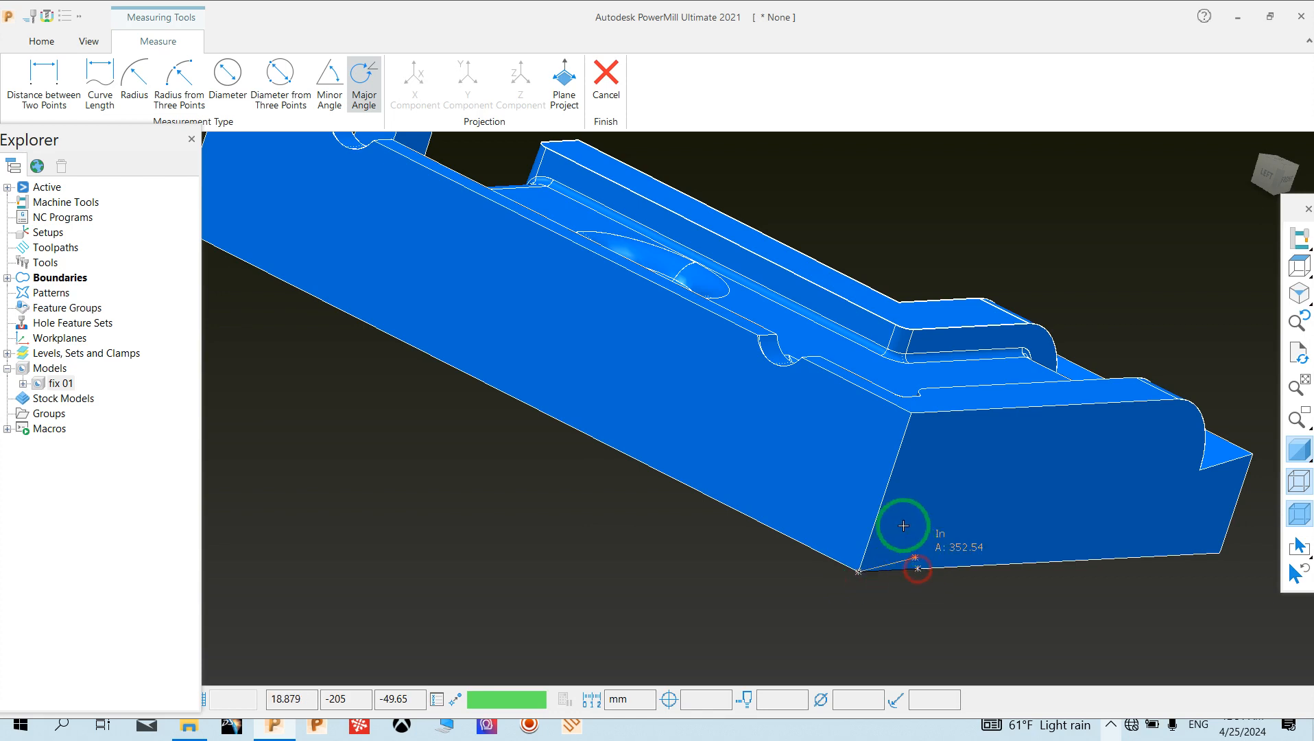
click(889, 488)
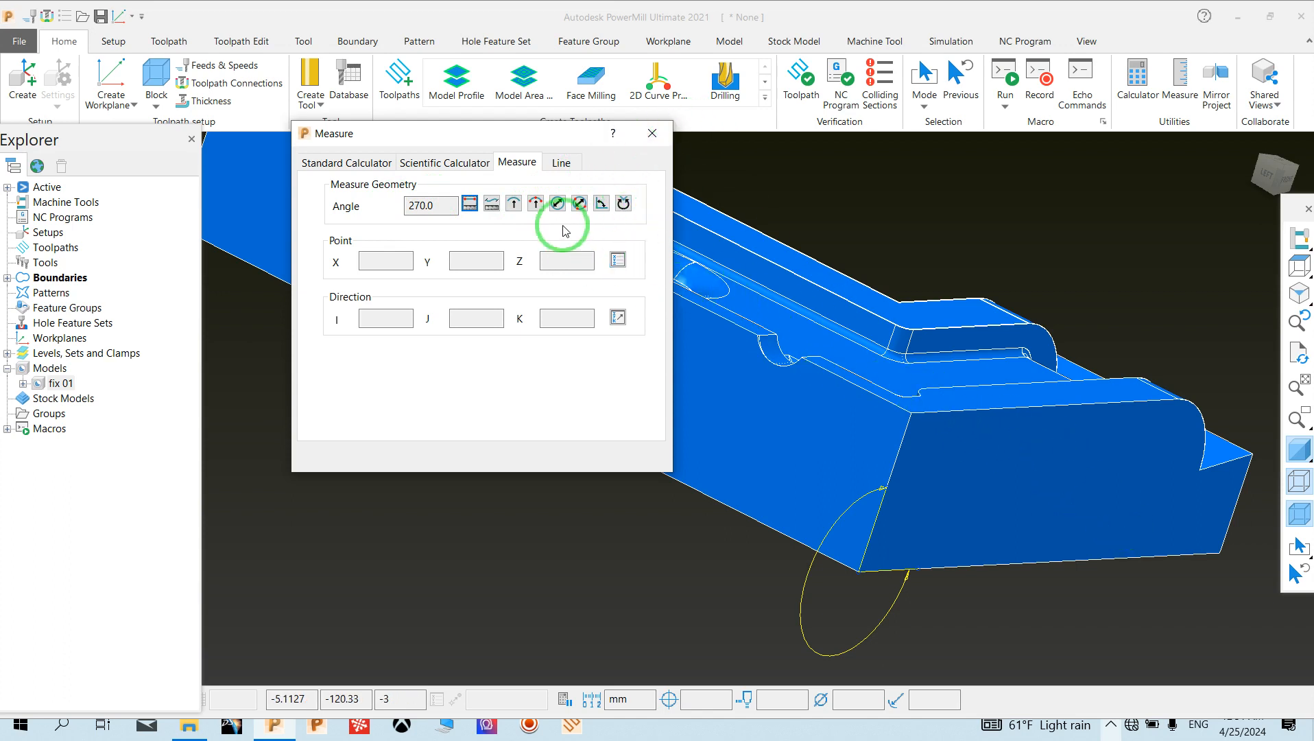
- Measure the line from the block's long outer top edge across the hole to the L-shaped boundary, with the wireframe hidden
click(561, 163)
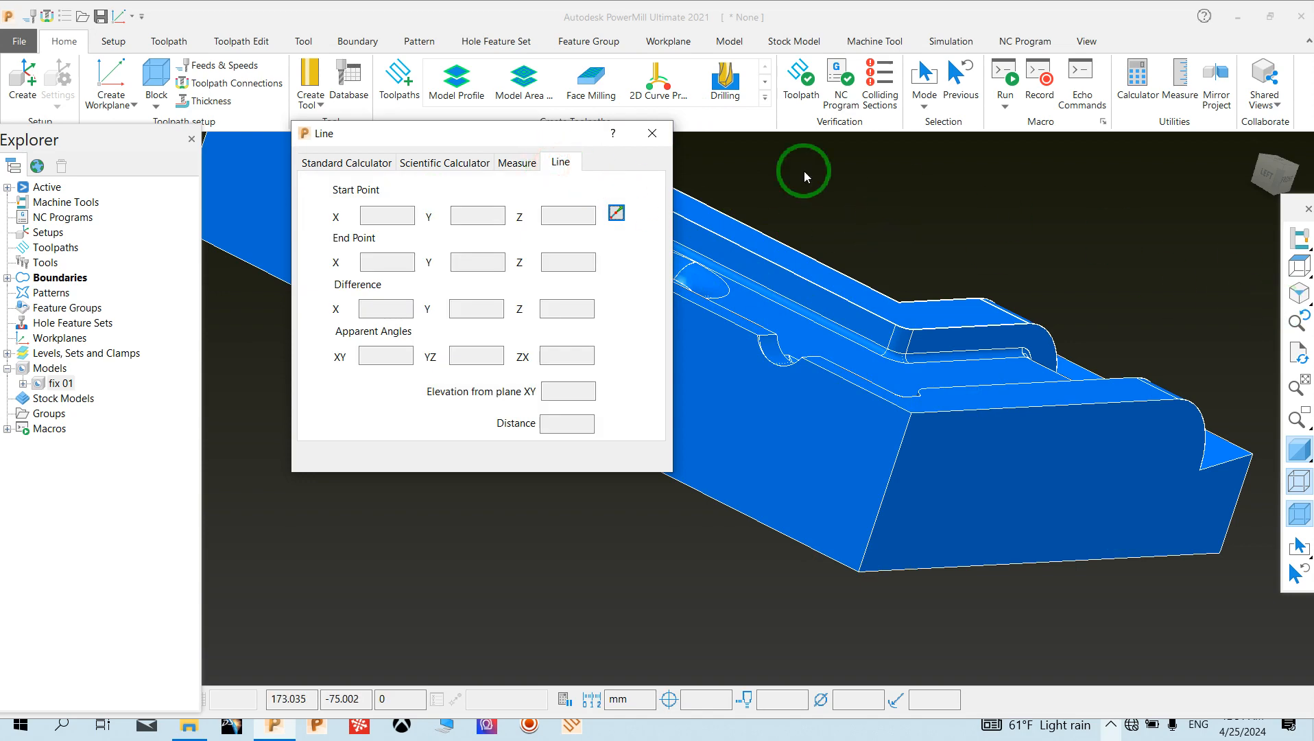
drag(453, 142, 268, 143)
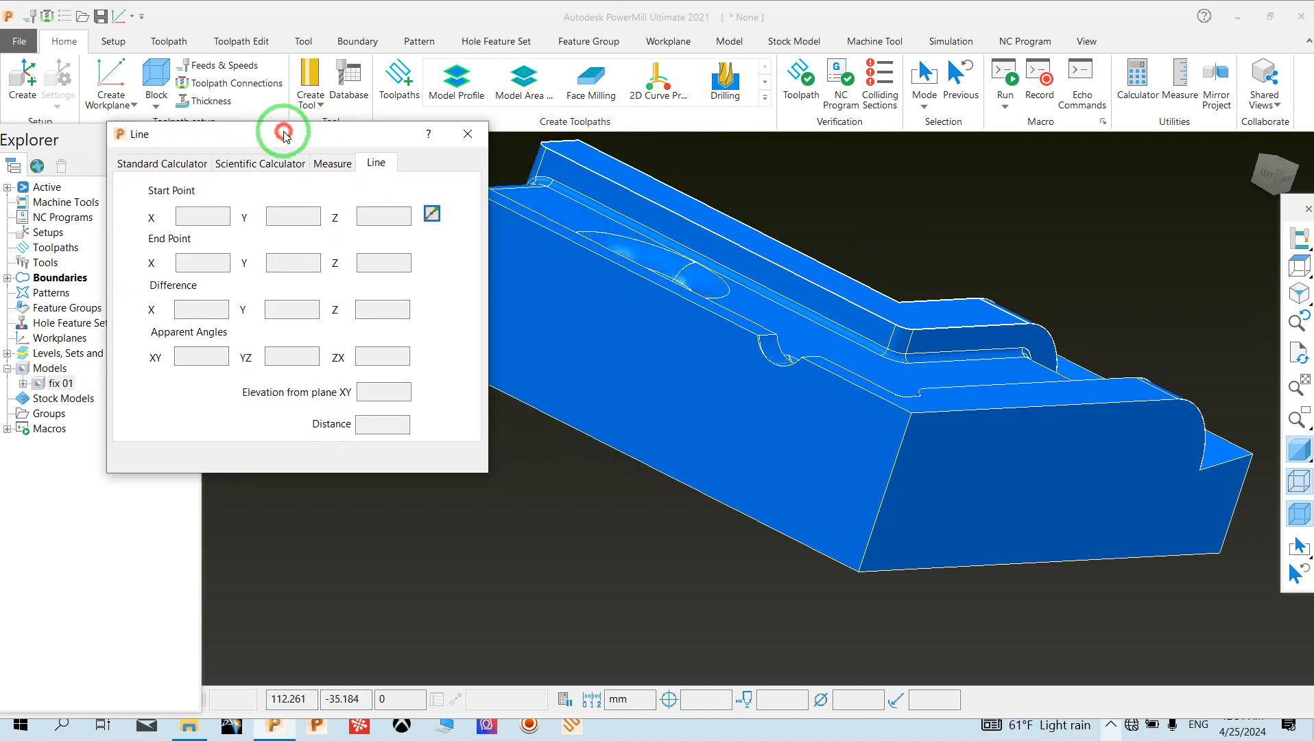
middle_drag(824, 411, 431, 415)
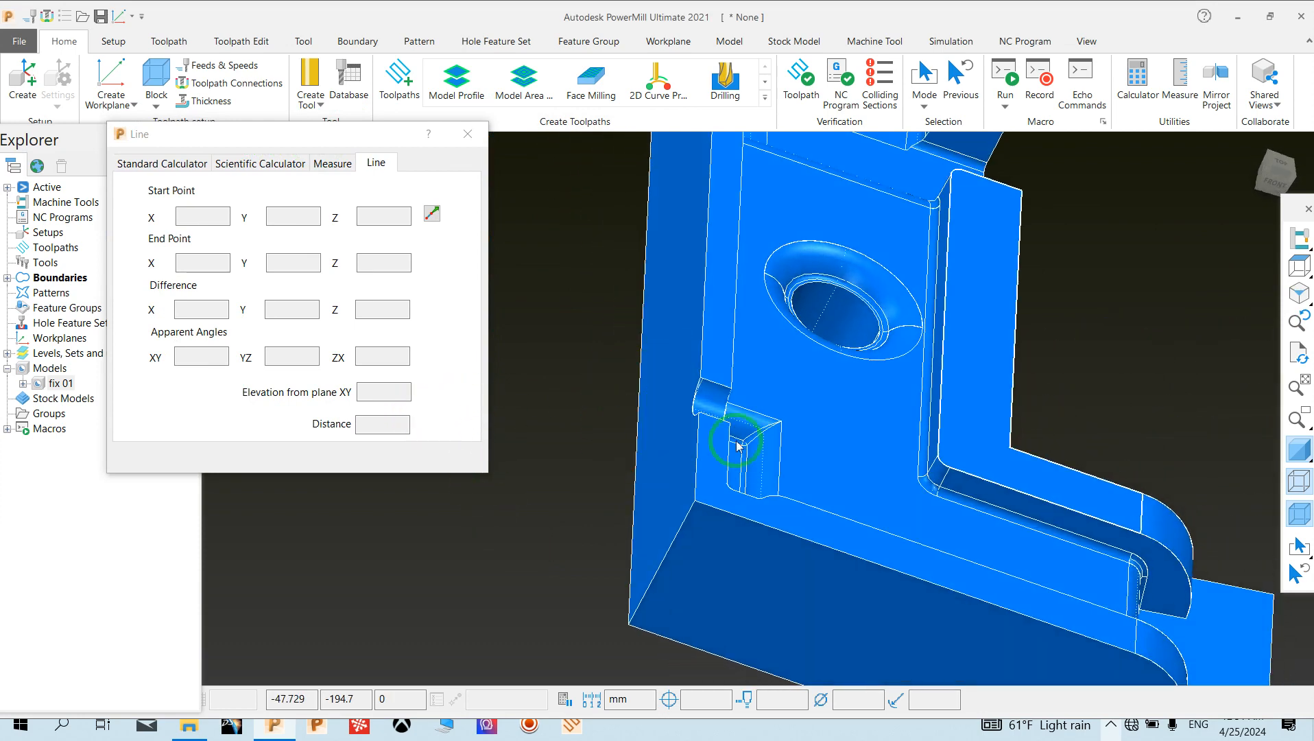
middle_drag(960, 493, 1289, 480)
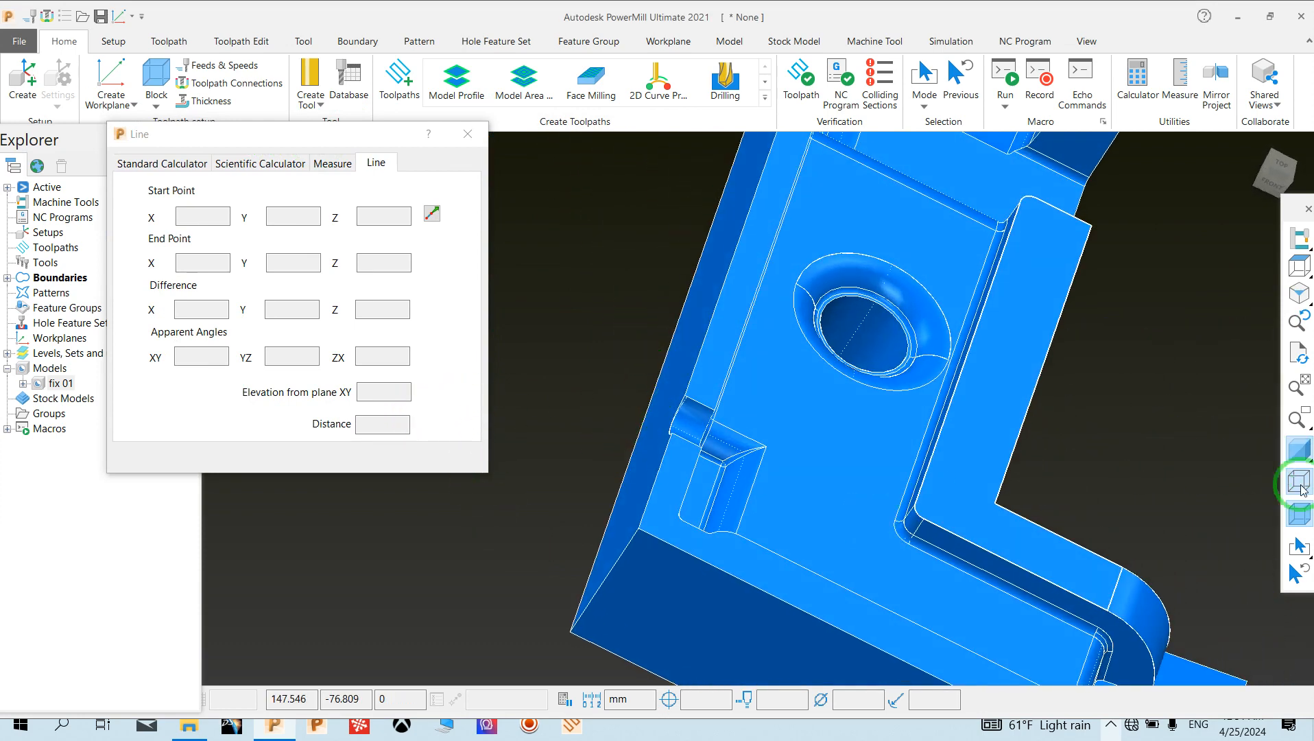
click(431, 213)
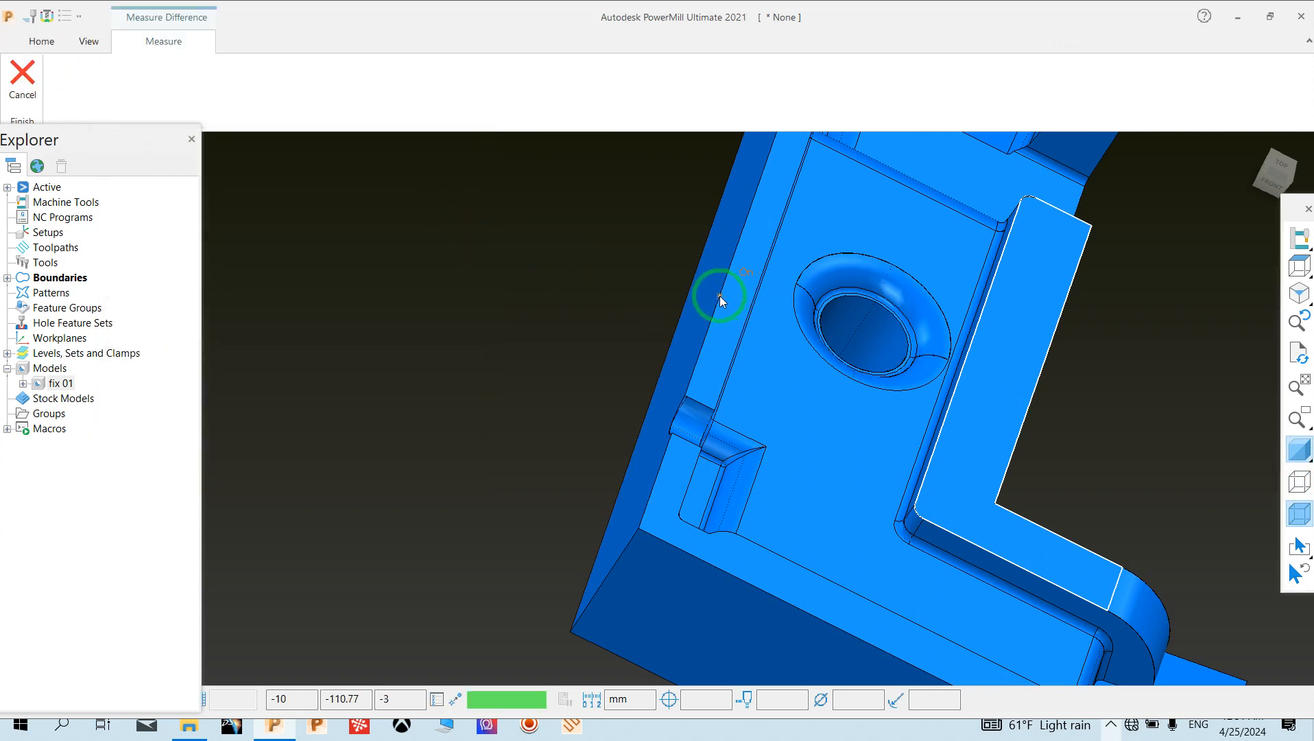
click(719, 297)
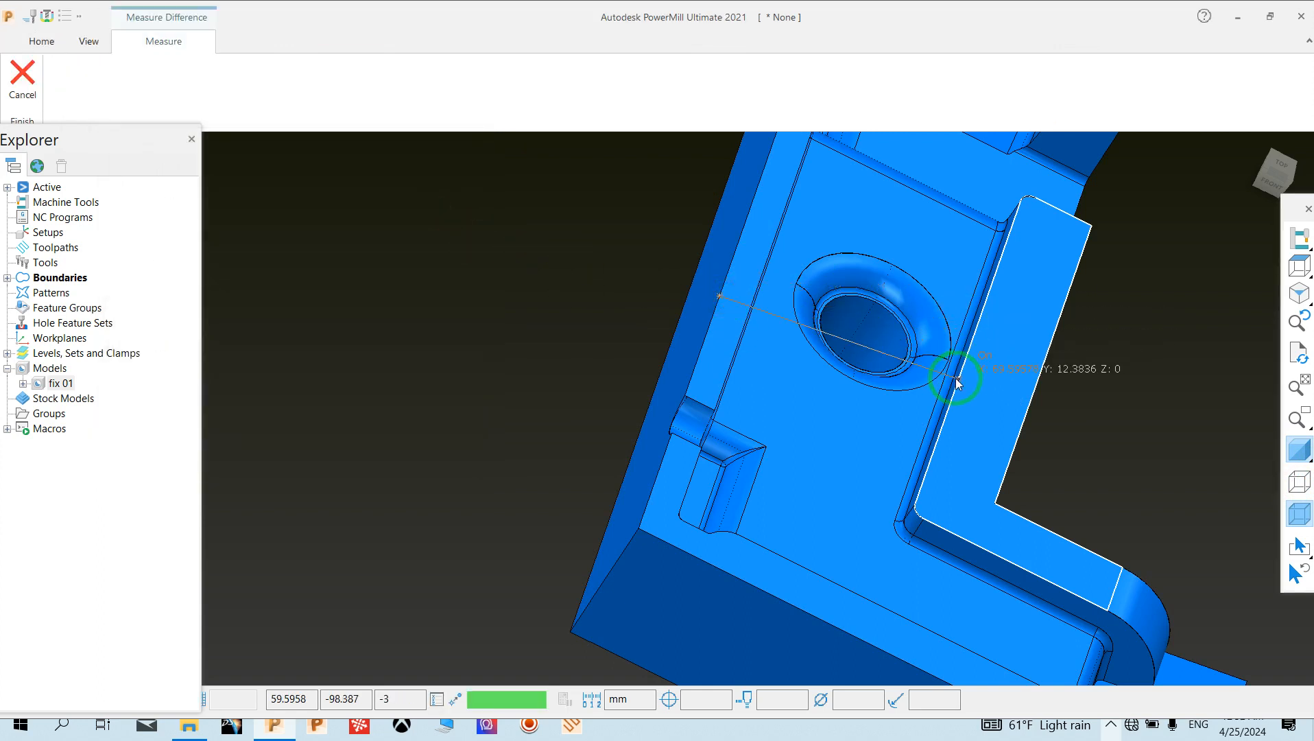
click(942, 434)
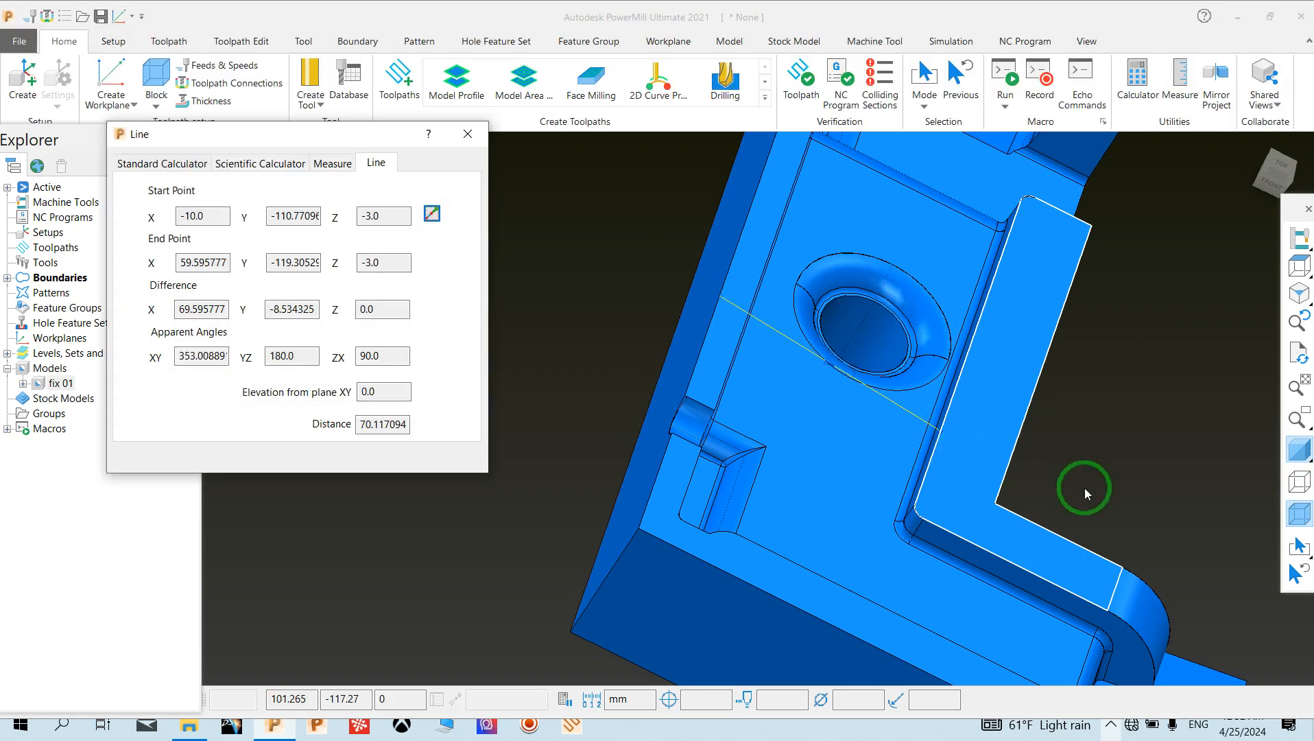
- Examine the X difference of the measured line and close the measuring window
middle_drag(1084, 488, 795, 485)
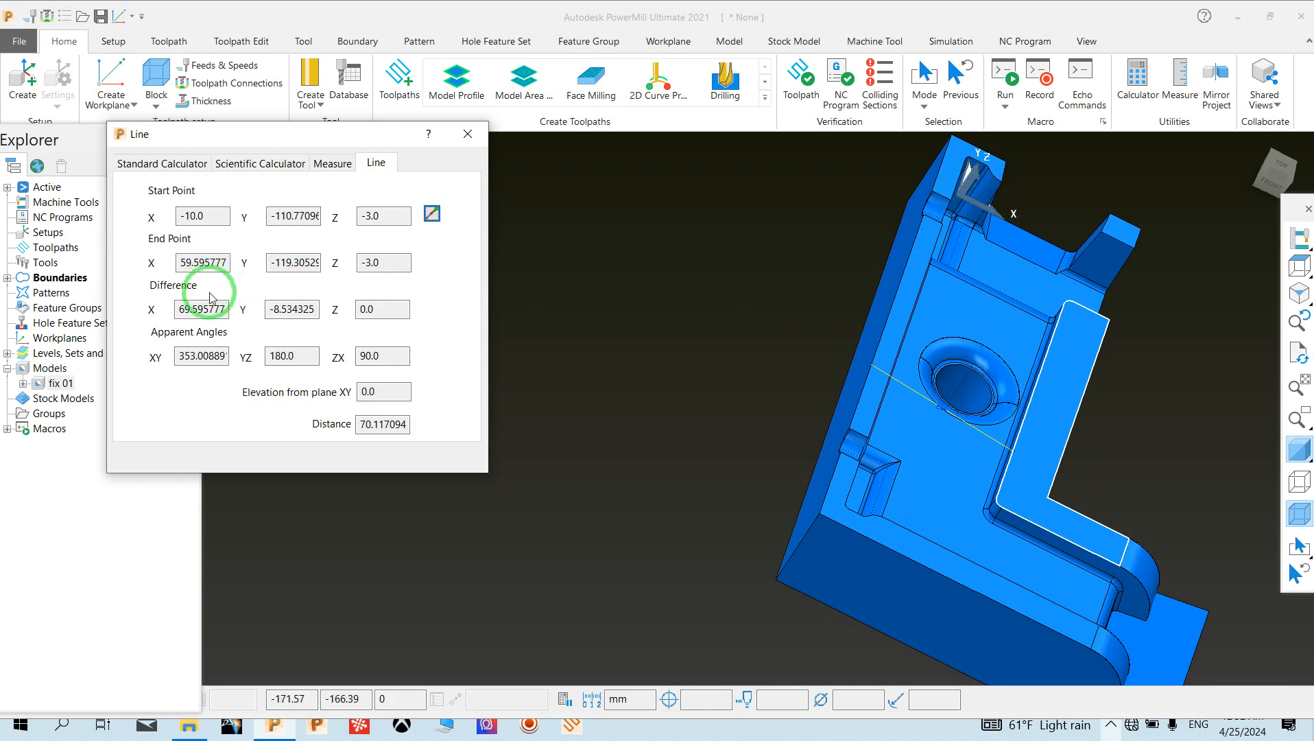
drag(180, 313, 221, 313)
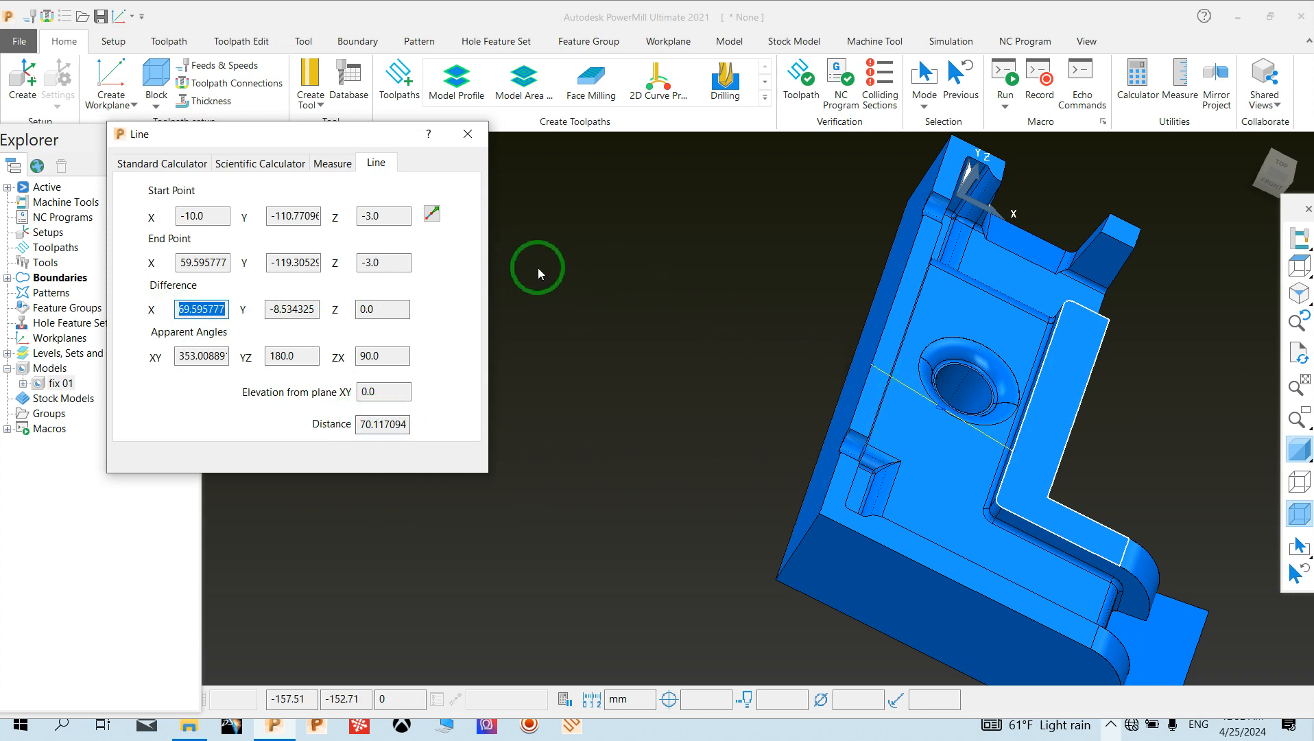
click(321, 163)
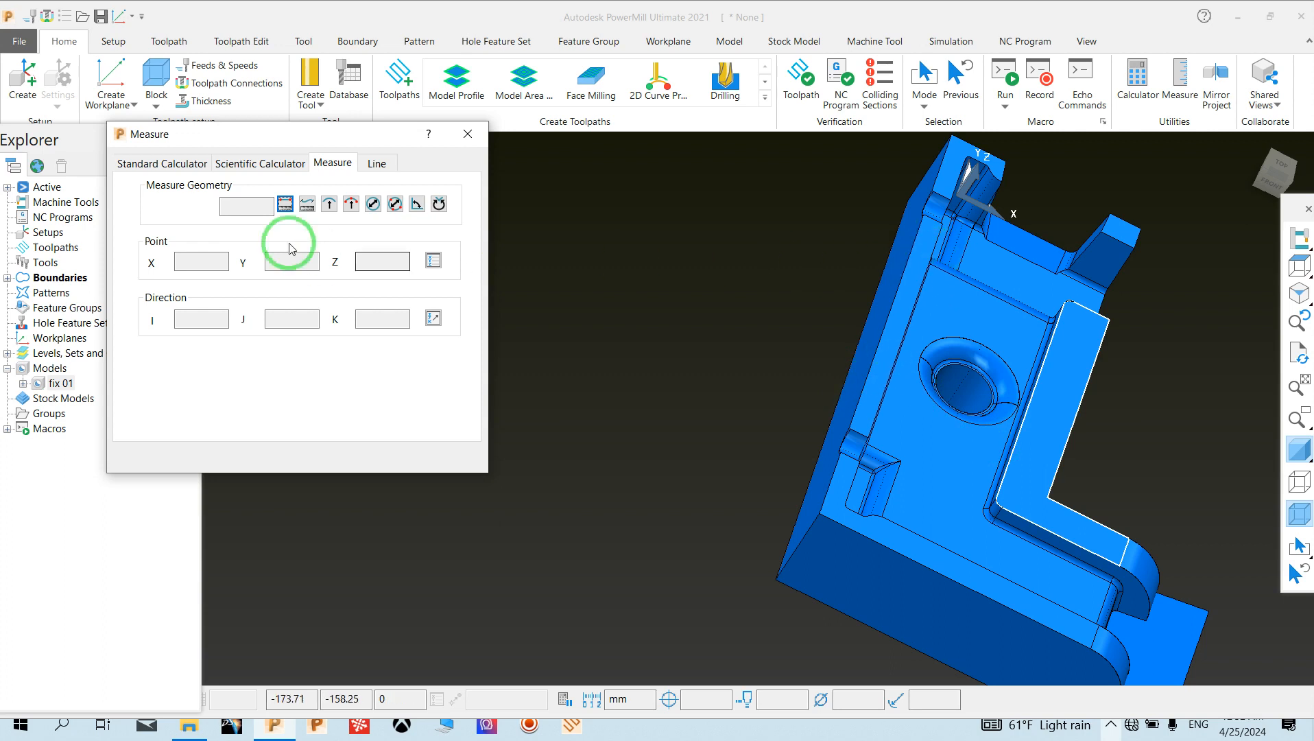
click(375, 164)
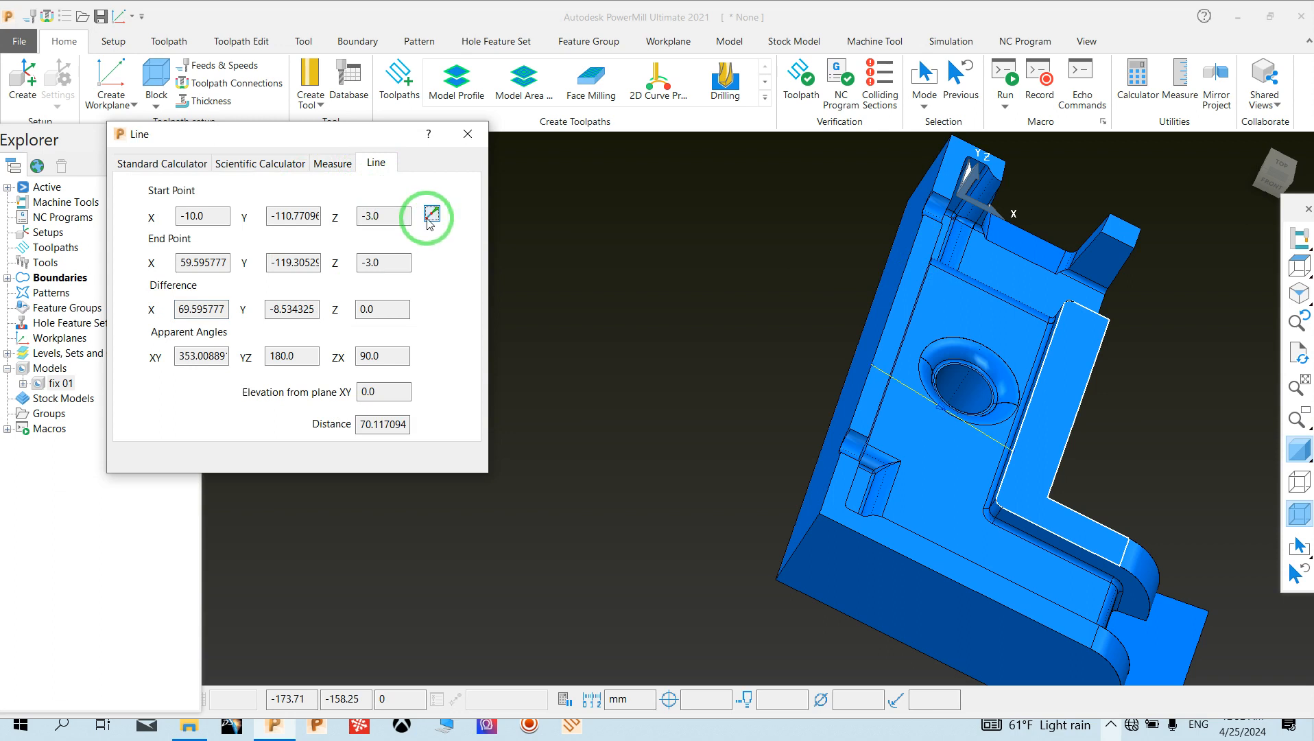
click(468, 133)
- Measure the extents spanning the block's outer end face and the parallel inner notch face through the selected faces' model properties
middle_drag(816, 469, 590, 384)
click(876, 585)
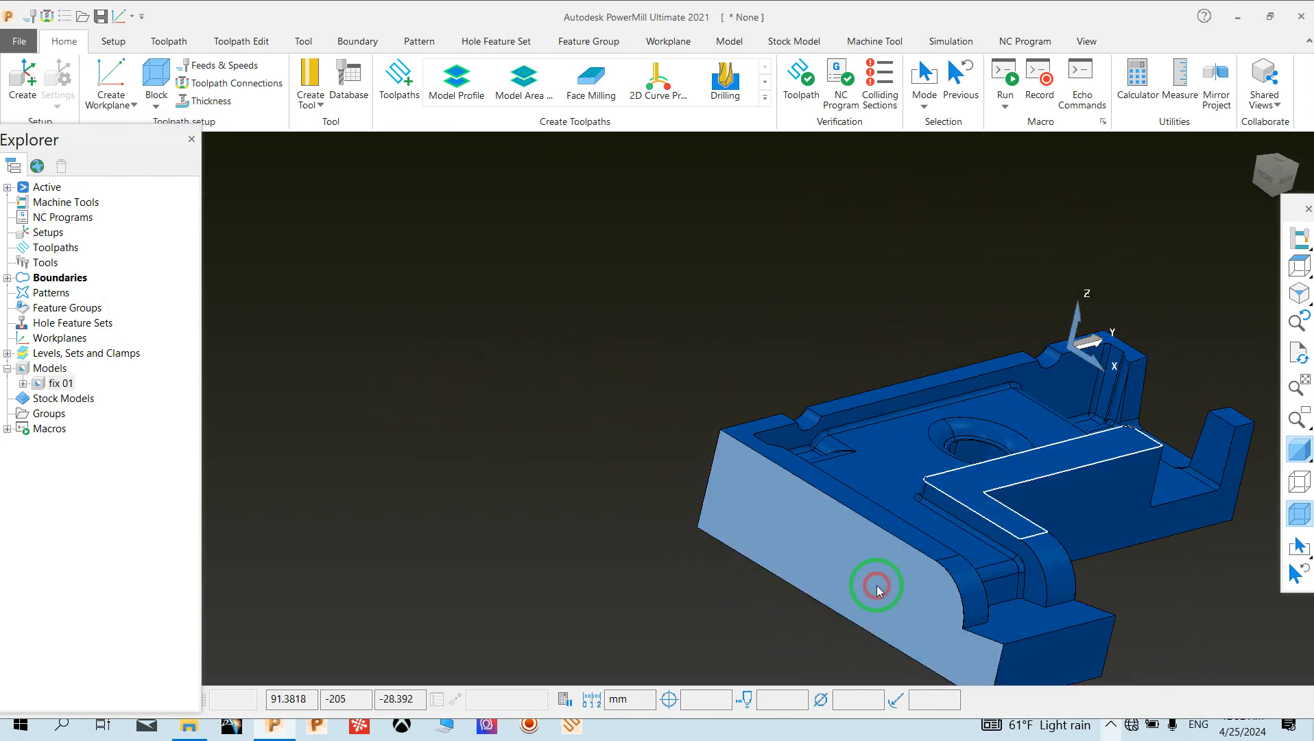
middle_drag(1219, 547, 704, 569)
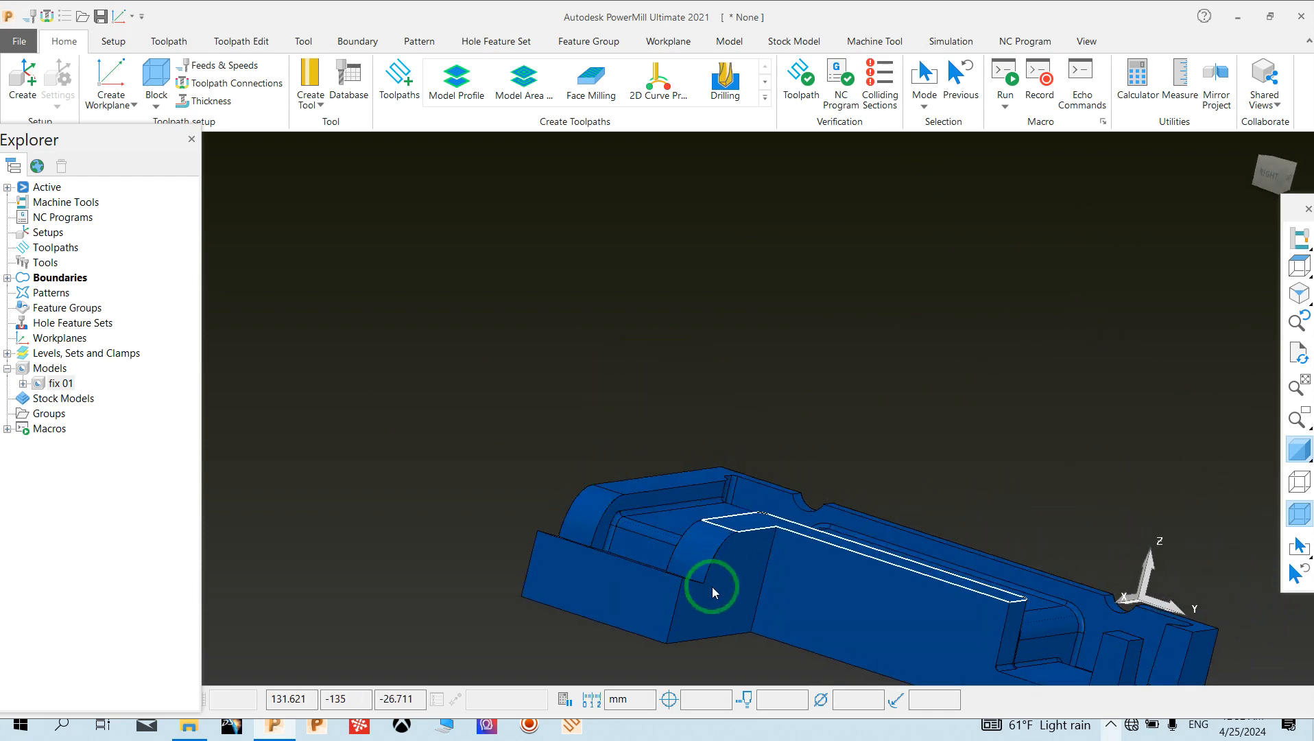
right_click(714, 590)
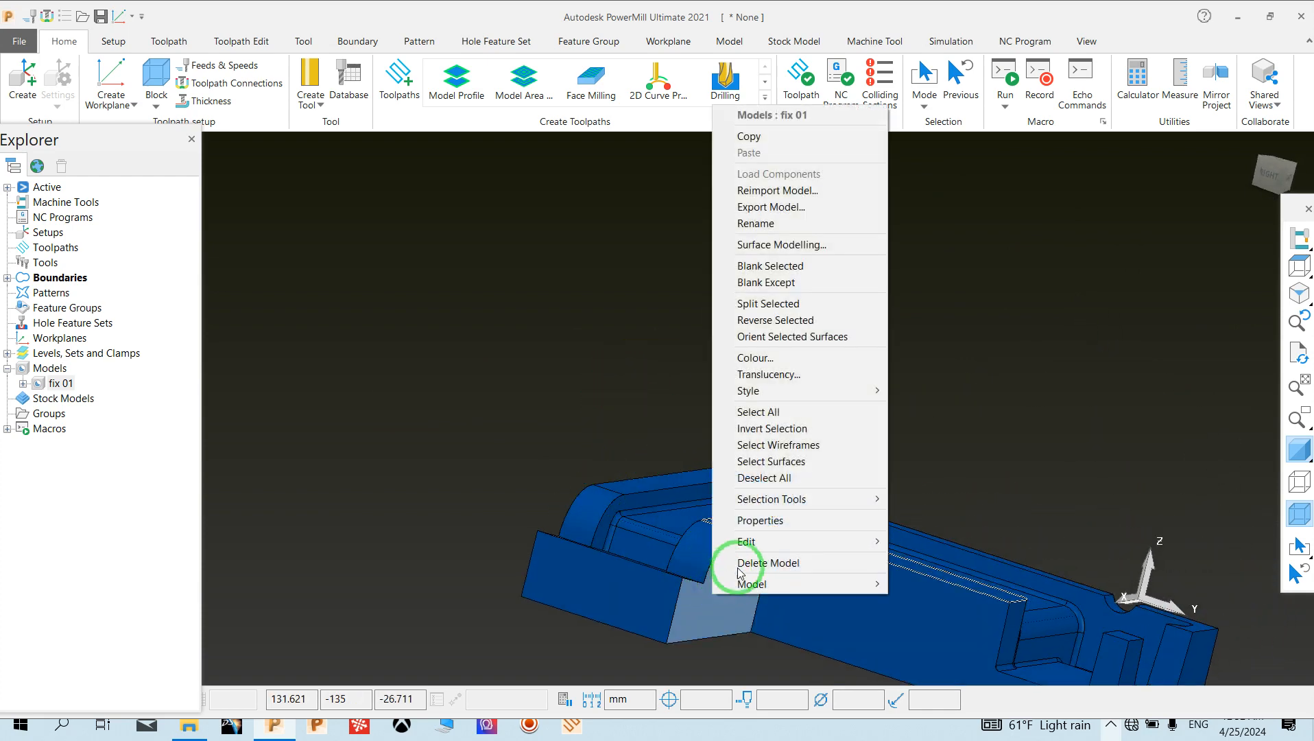
click(761, 521)
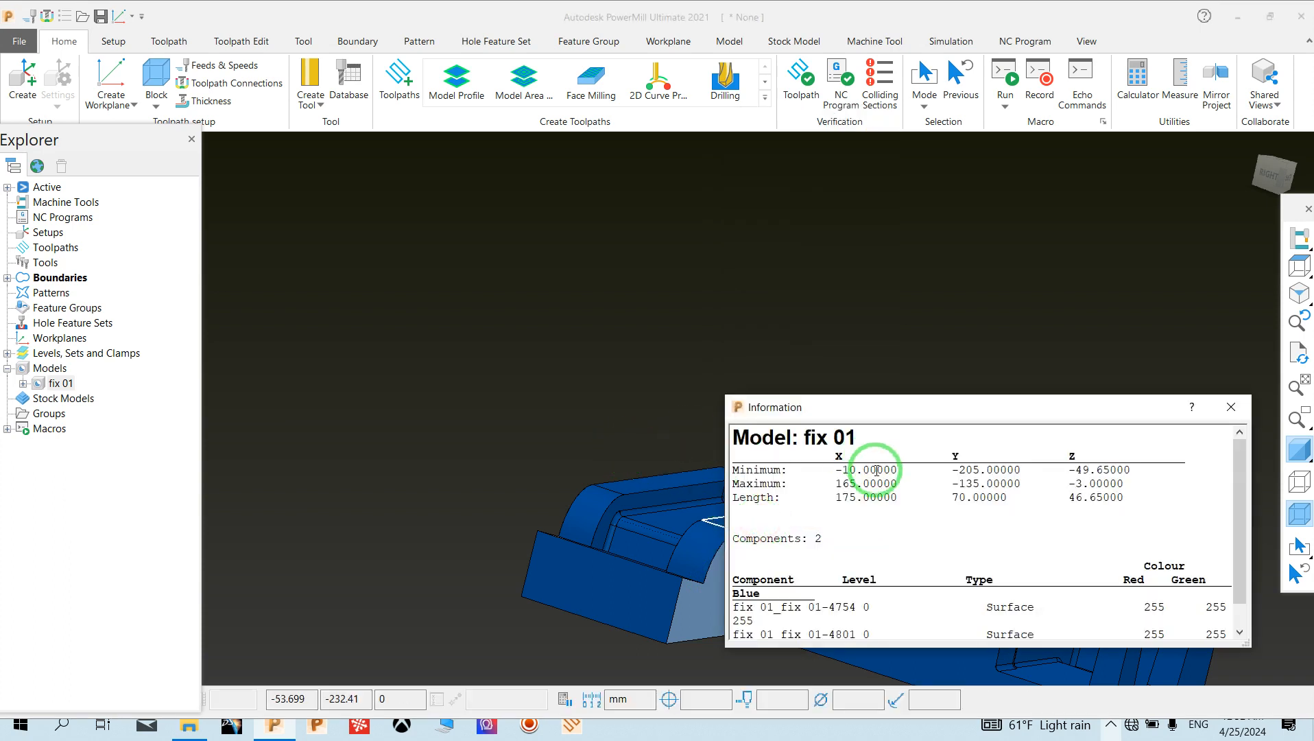
drag(840, 494, 887, 504)
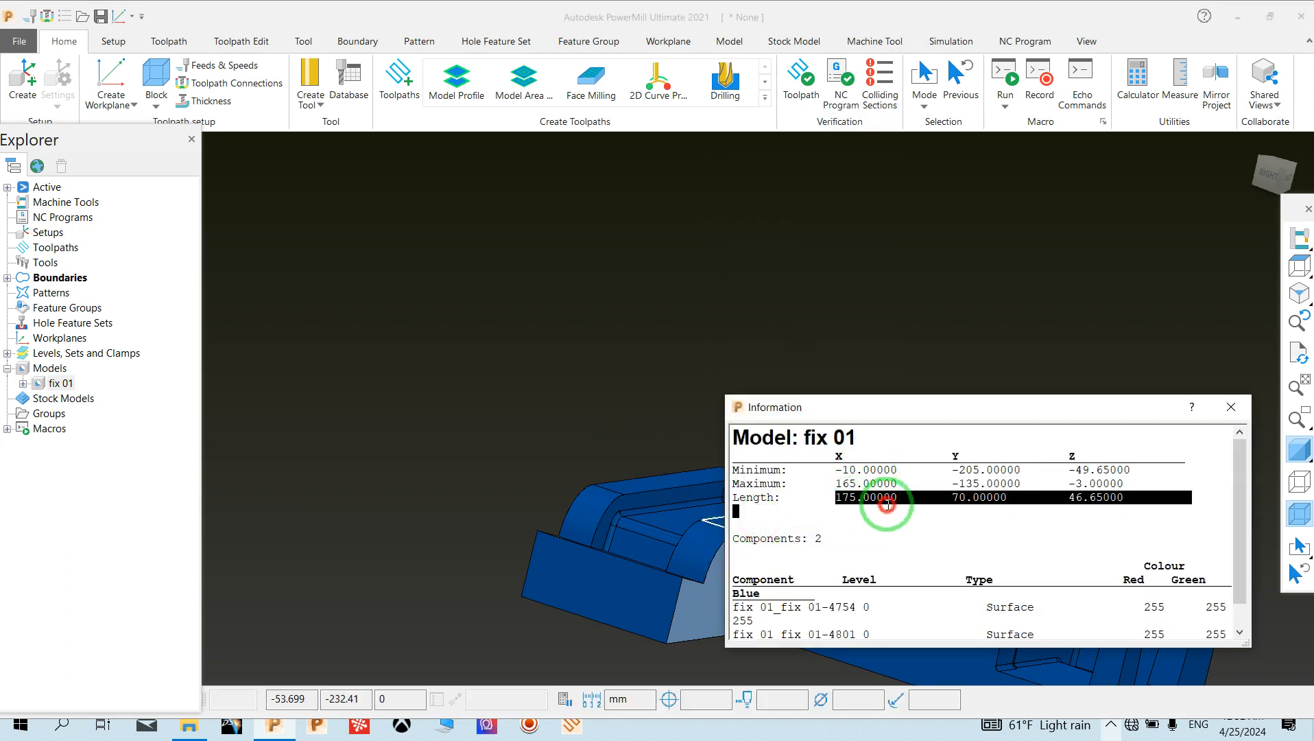
middle_drag(611, 405, 801, 514)
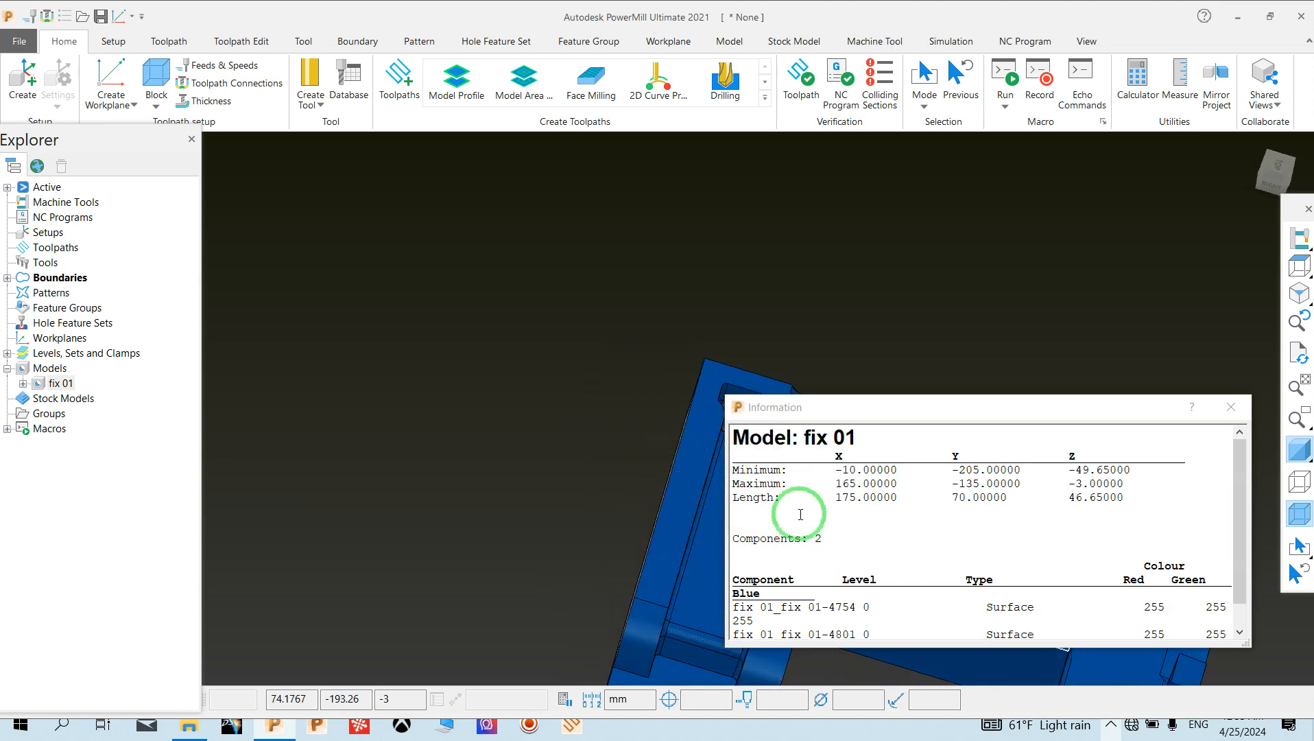
drag(1126, 405, 888, 249)
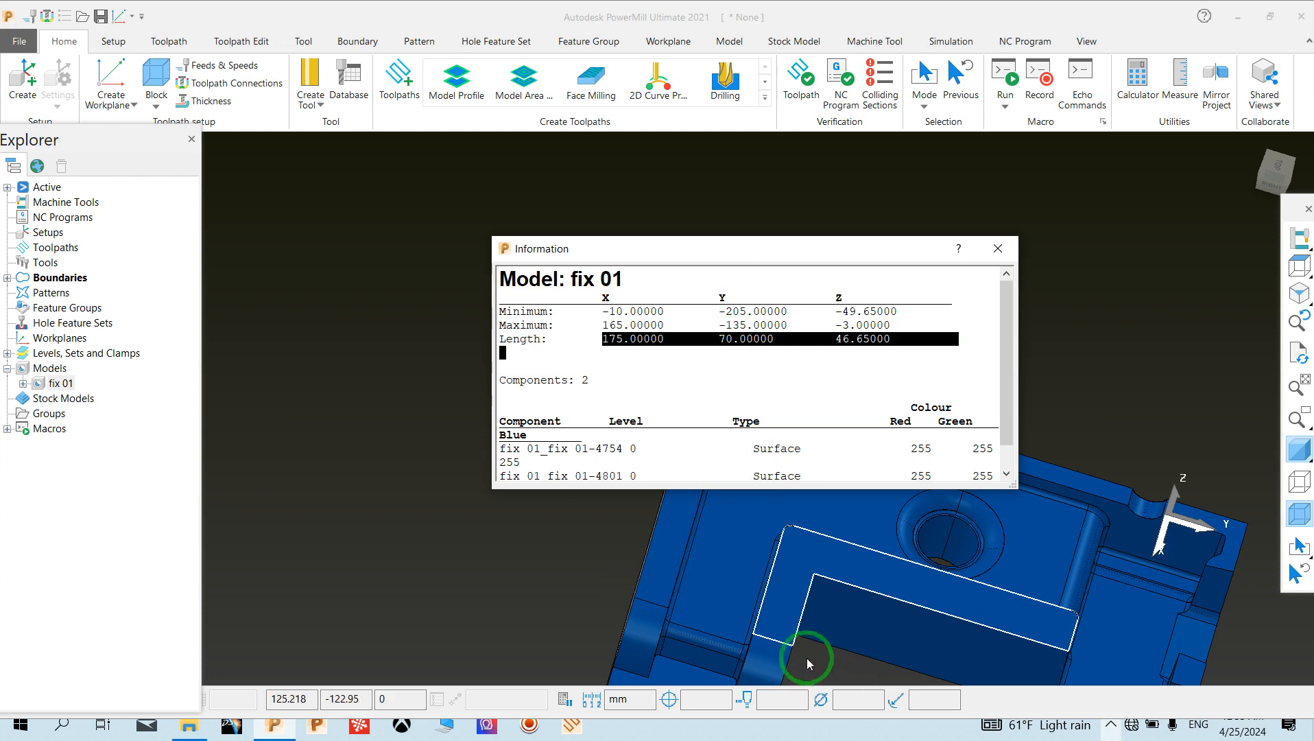
click(995, 251)
- Select the pocket floor, the narrow corner ledge and its adjoining blend individually, and try a box selection across the model
mouse_move(1301, 547)
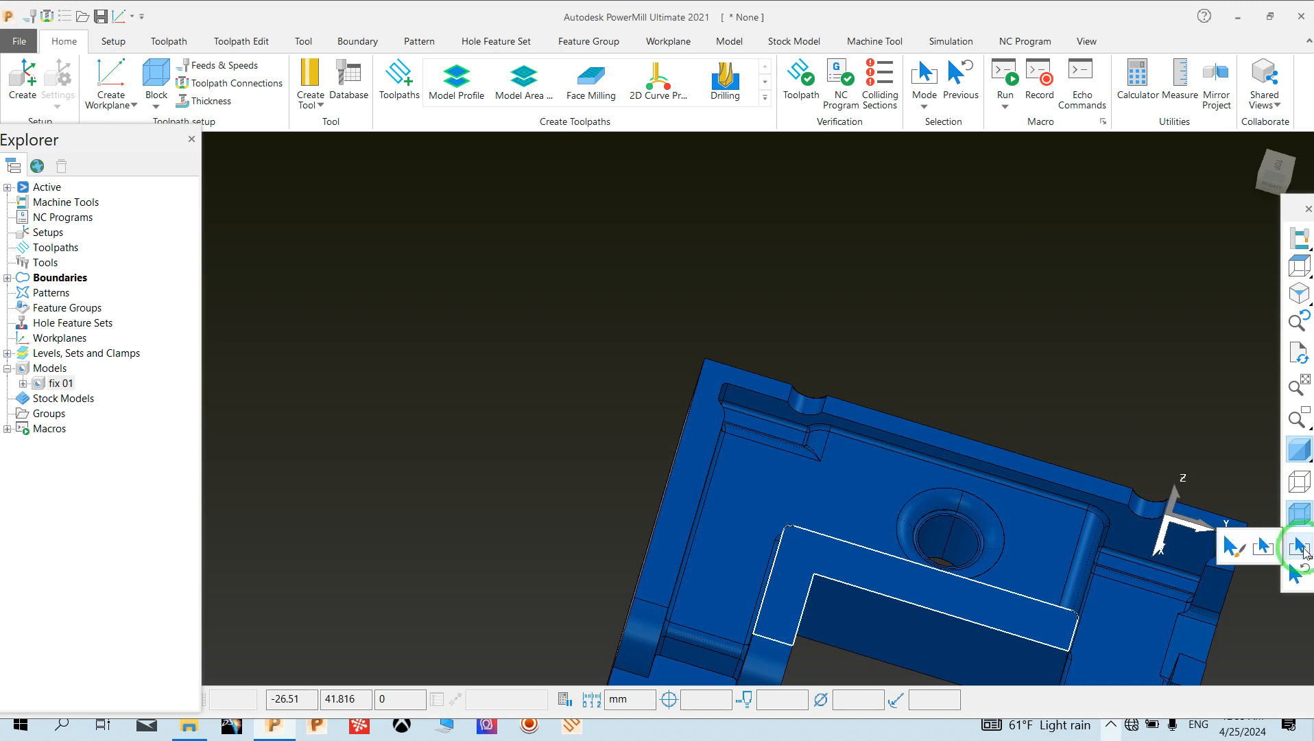
click(736, 480)
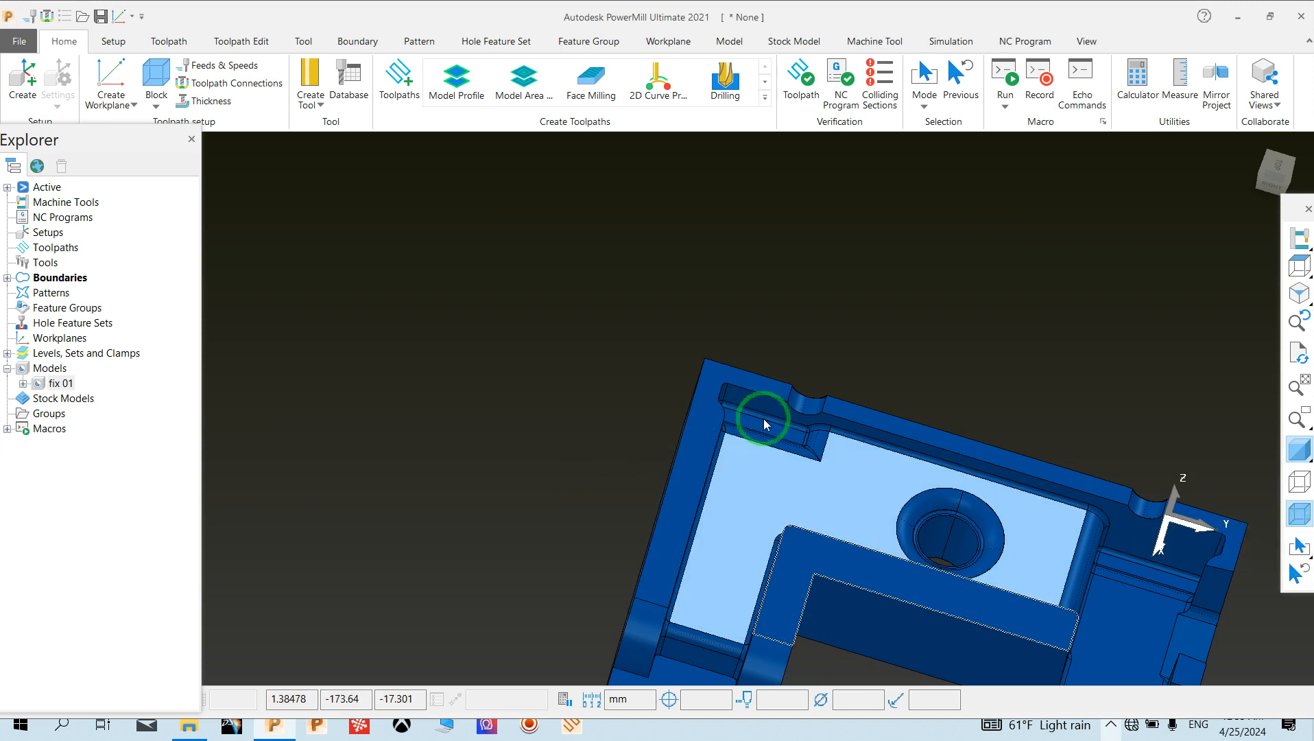
scroll(764, 419, up, 3)
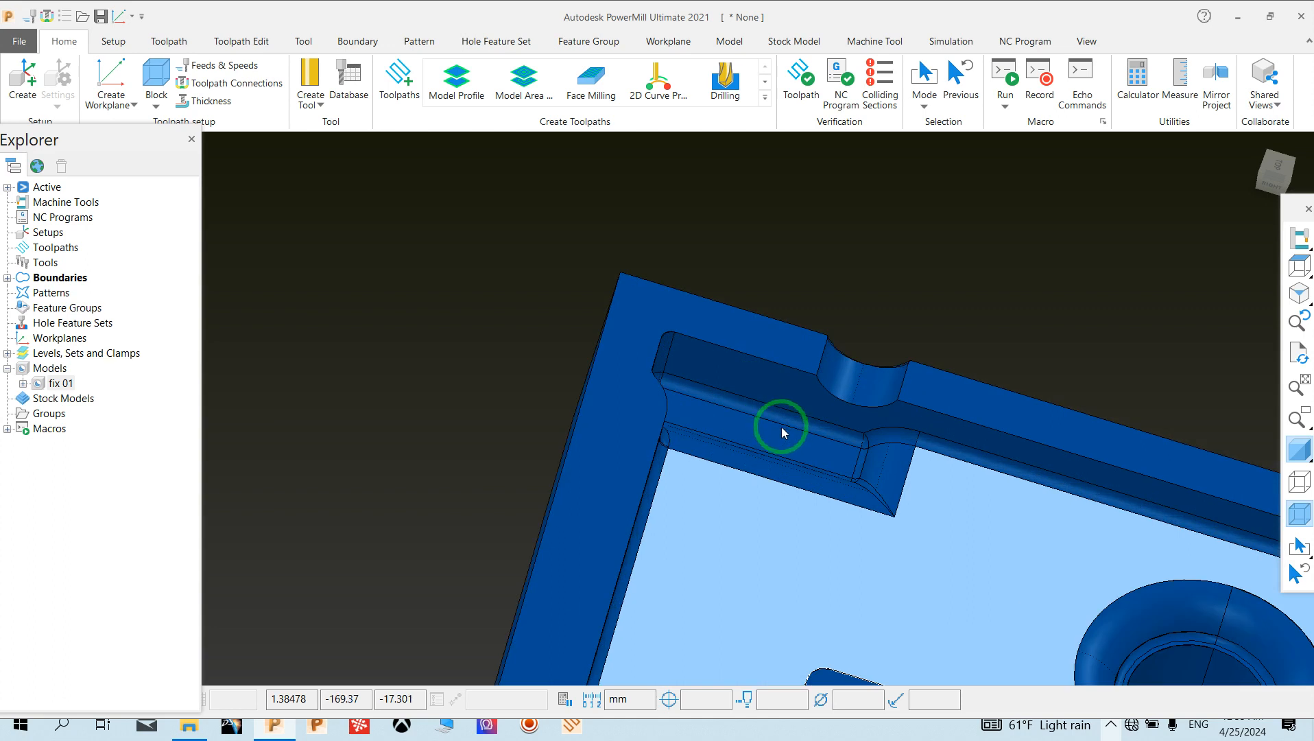
click(783, 429)
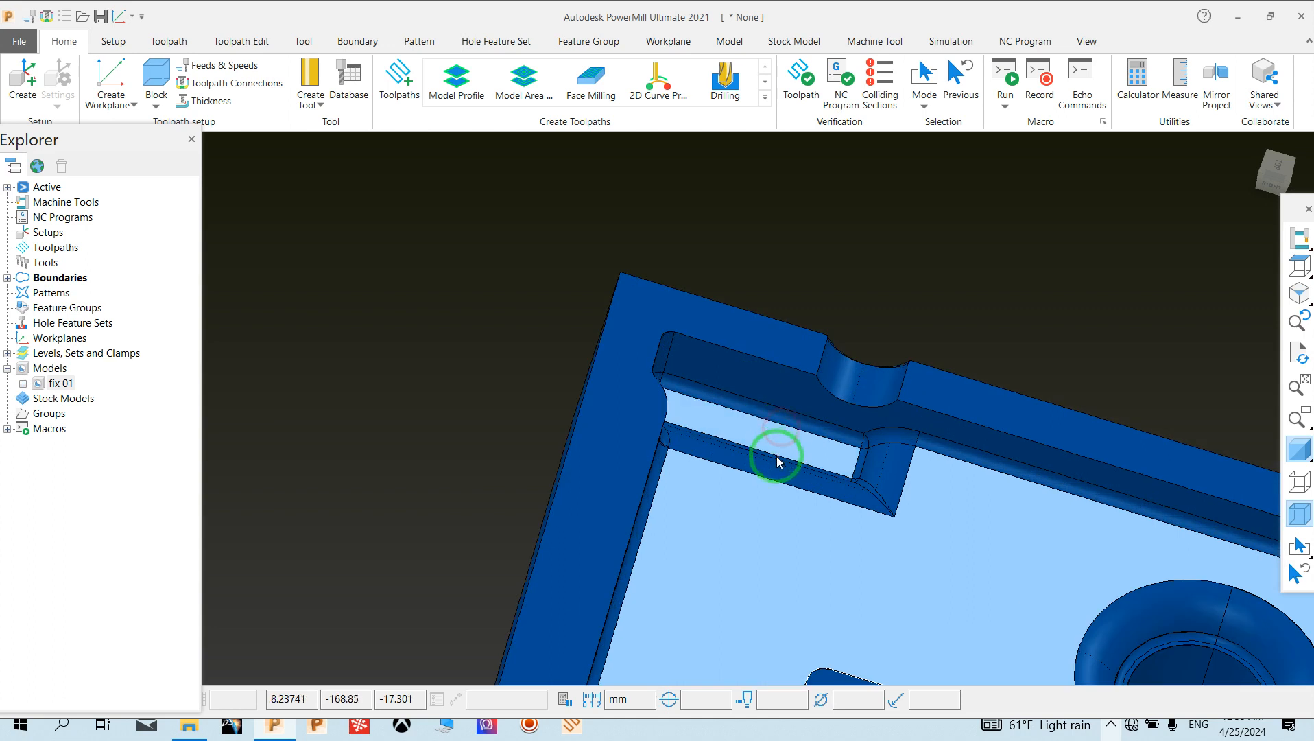
click(788, 473)
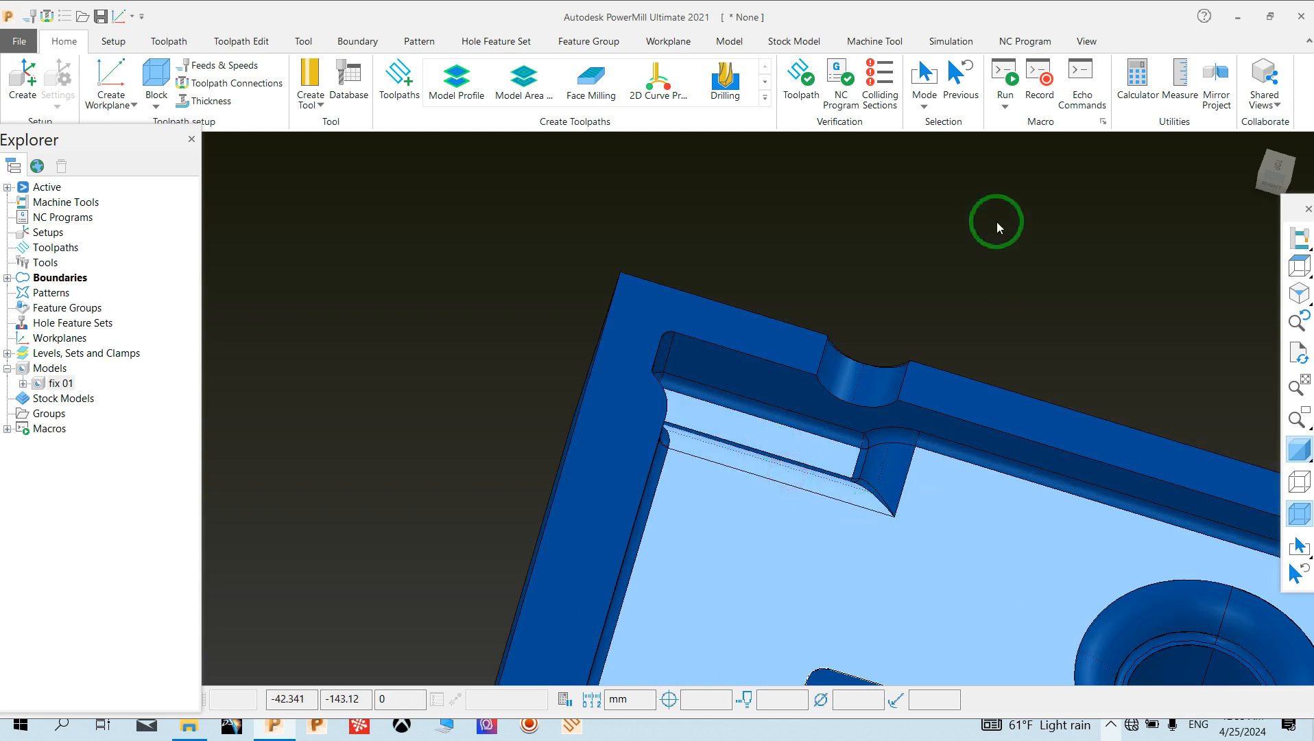
drag(992, 223, 649, 634)
middle_drag(393, 499, 925, 351)
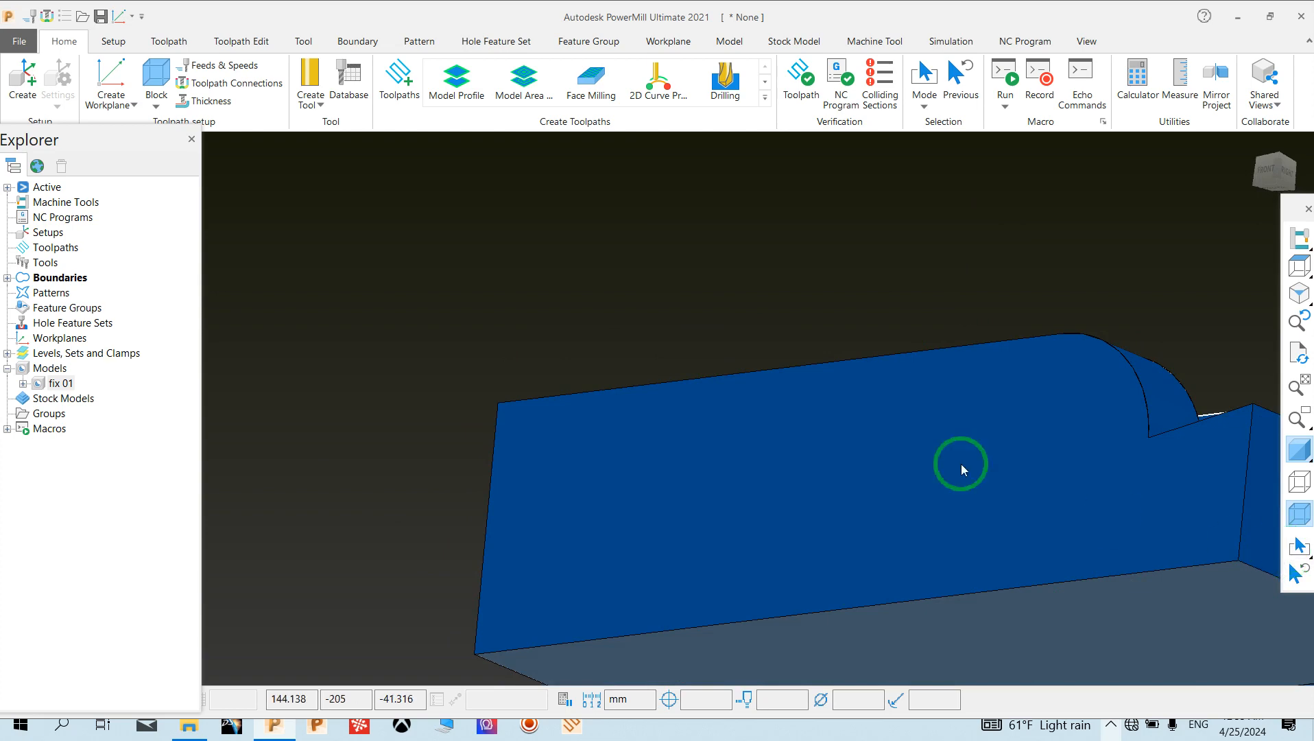
middle_drag(961, 464, 815, 535)
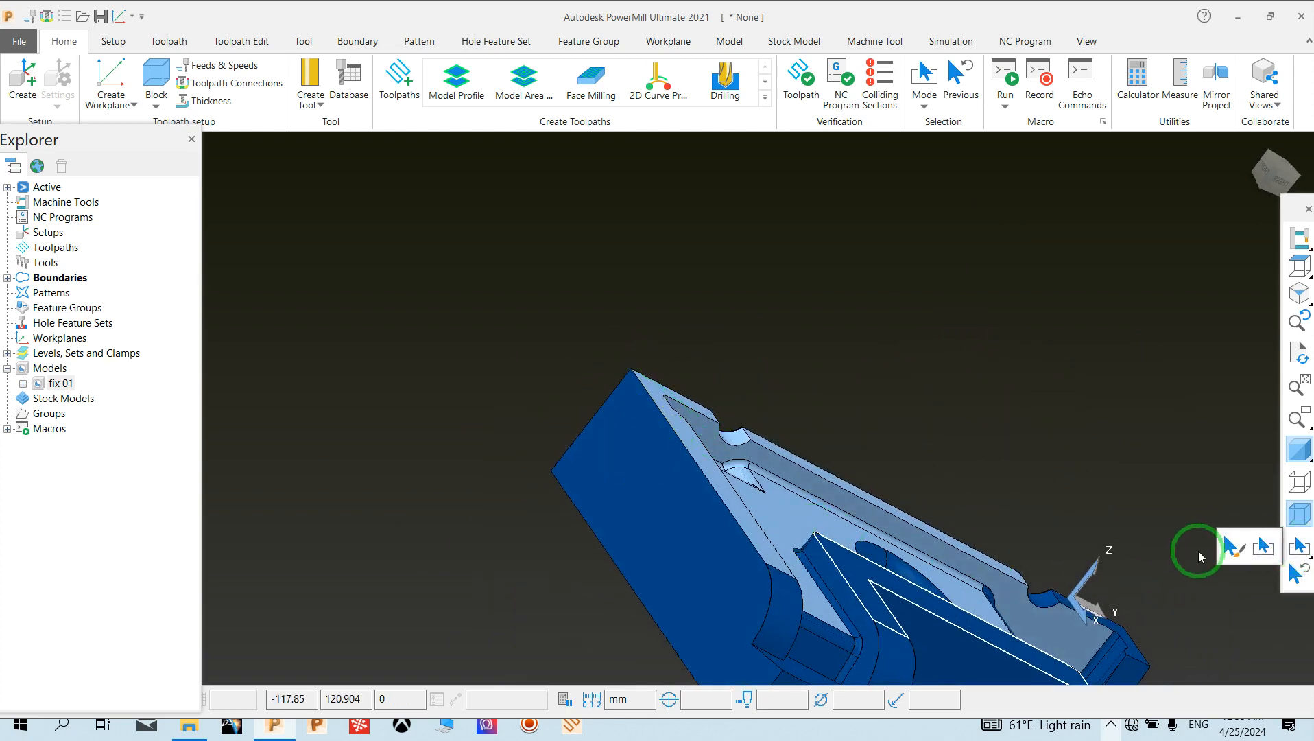
- Switch to drag-cursor selection and add the outer end face, inner long wall, hole, notch, rounded step and corner post faces to the selection
click(1233, 549)
click(642, 489)
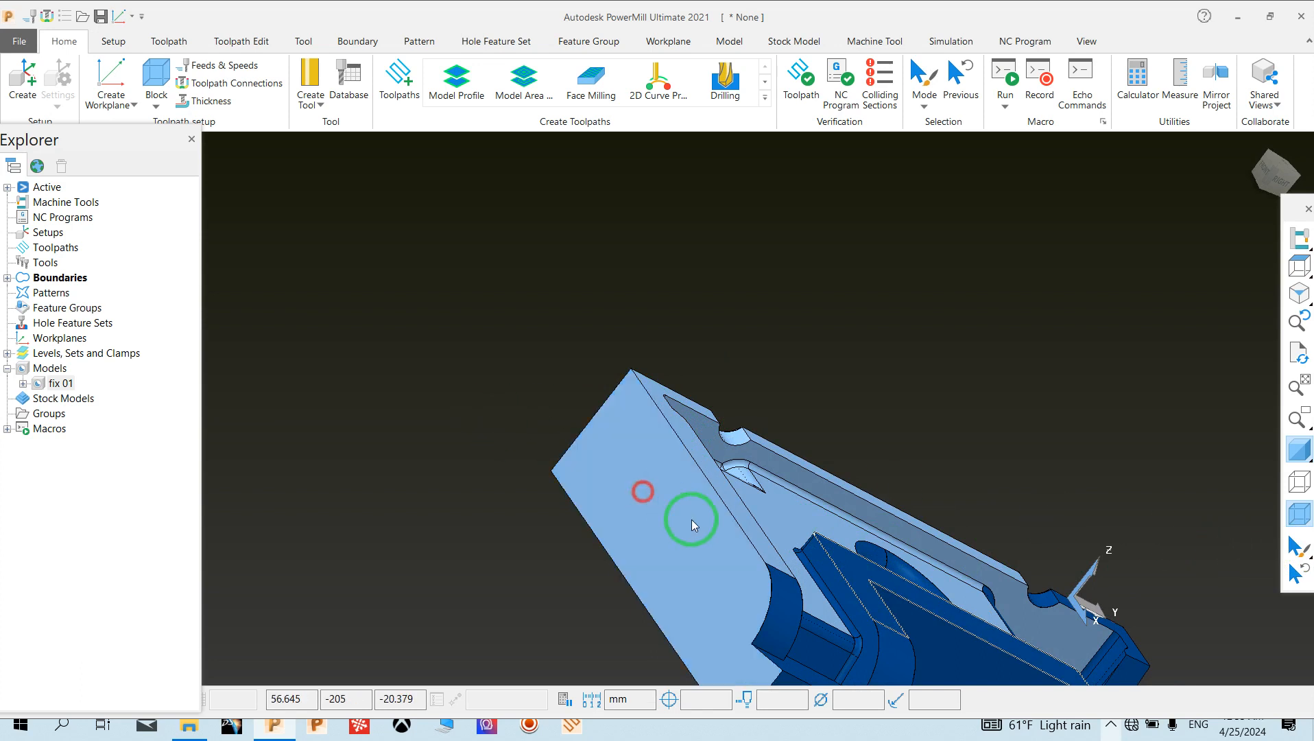
click(939, 635)
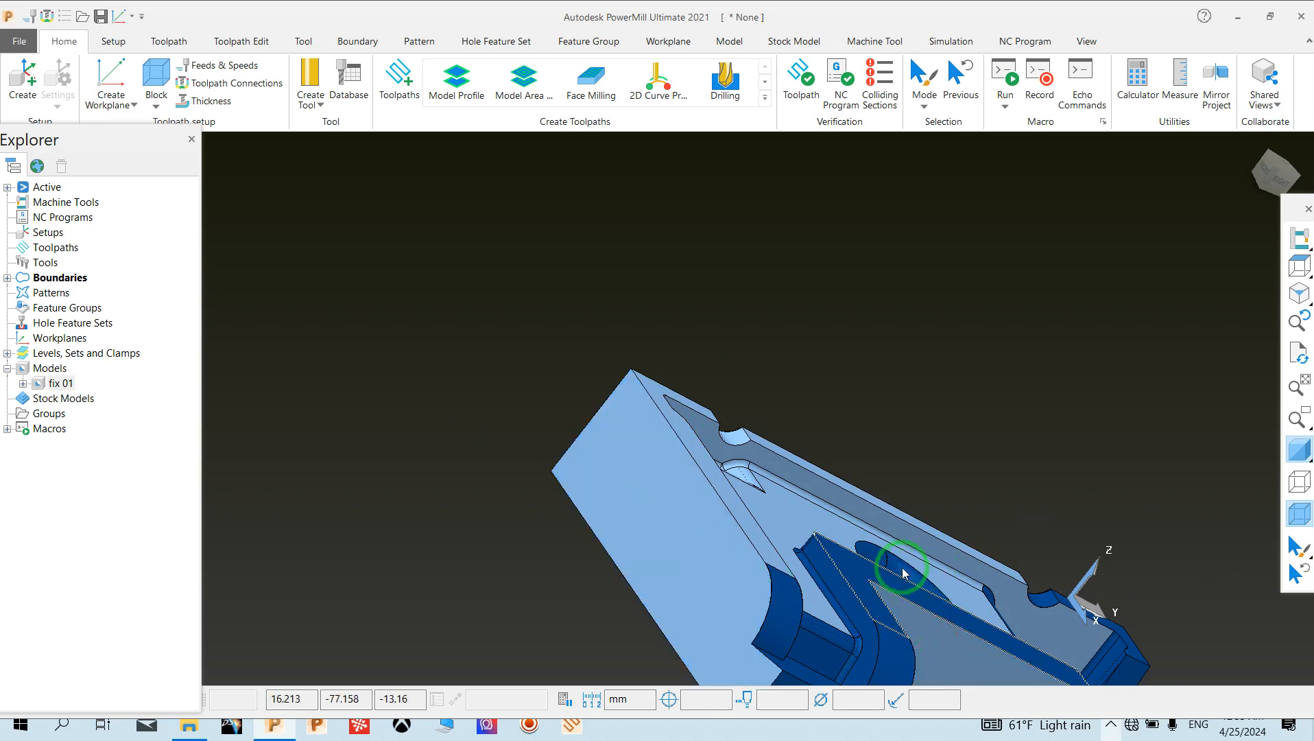
click(870, 552)
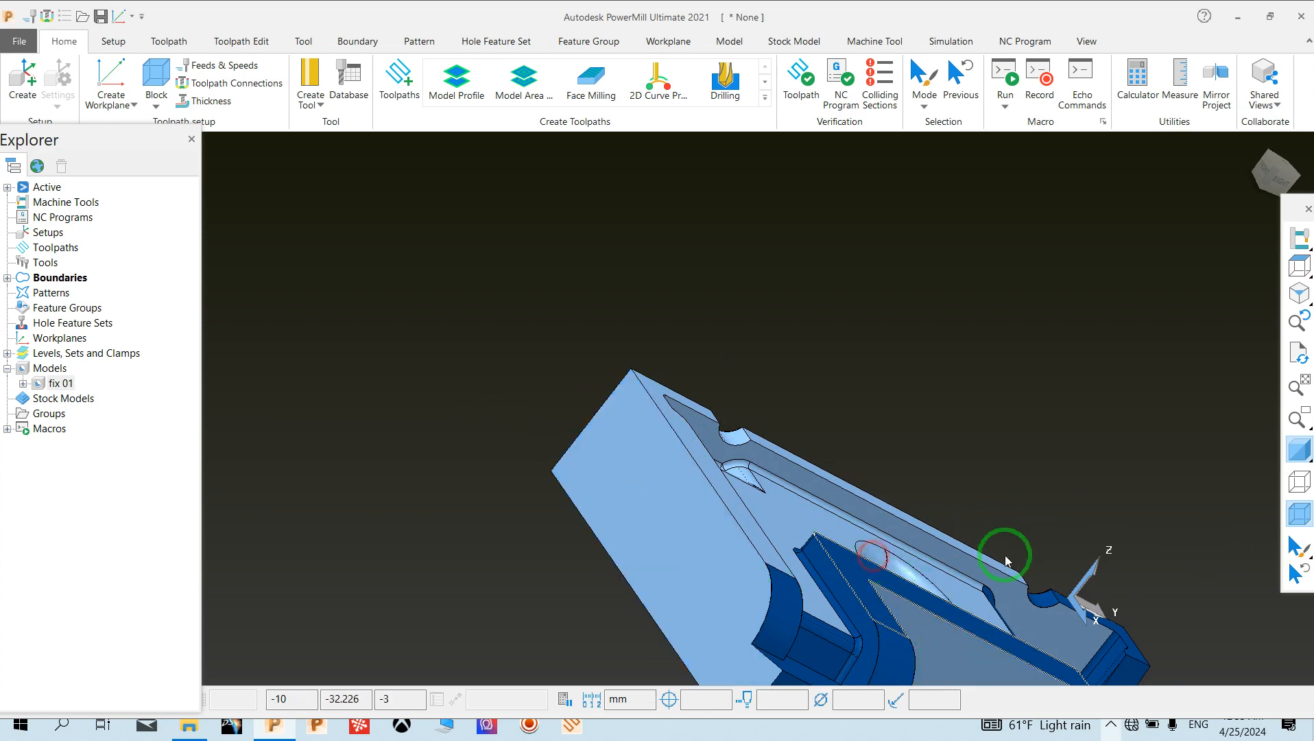
click(1068, 610)
click(637, 582)
click(1042, 606)
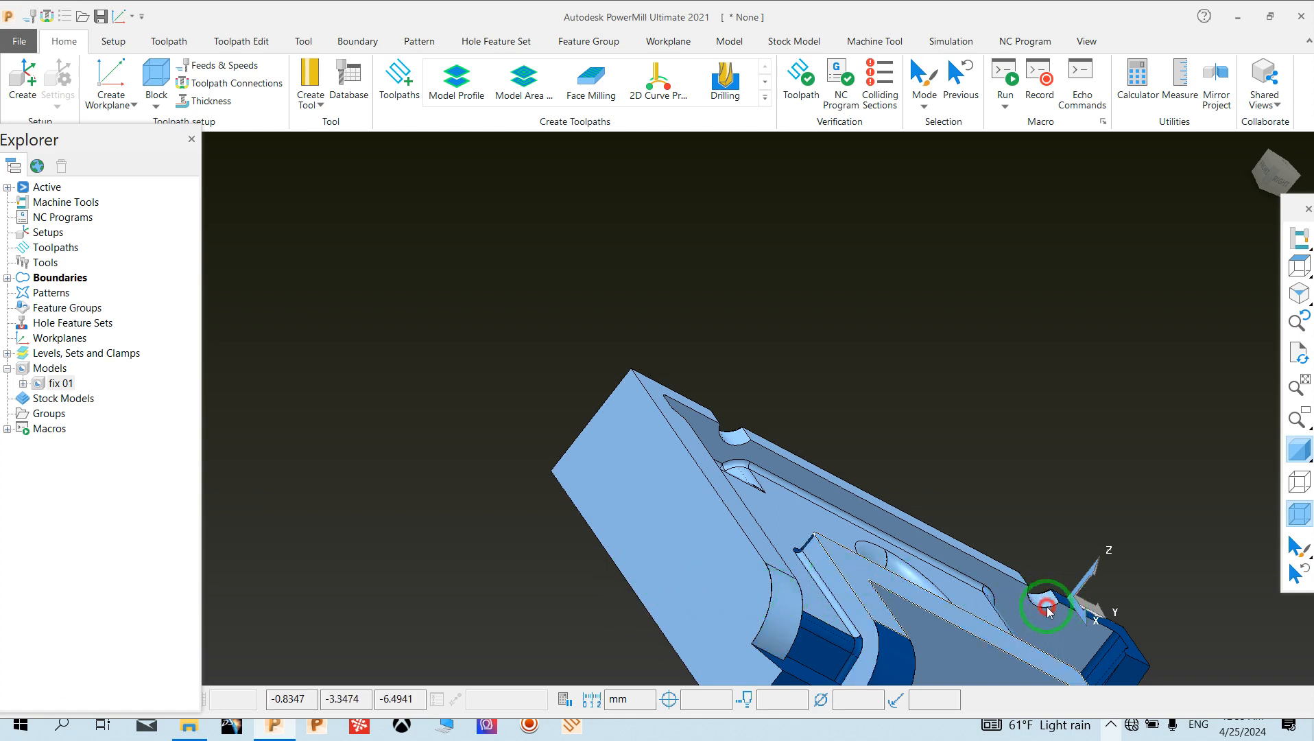
click(964, 646)
click(746, 654)
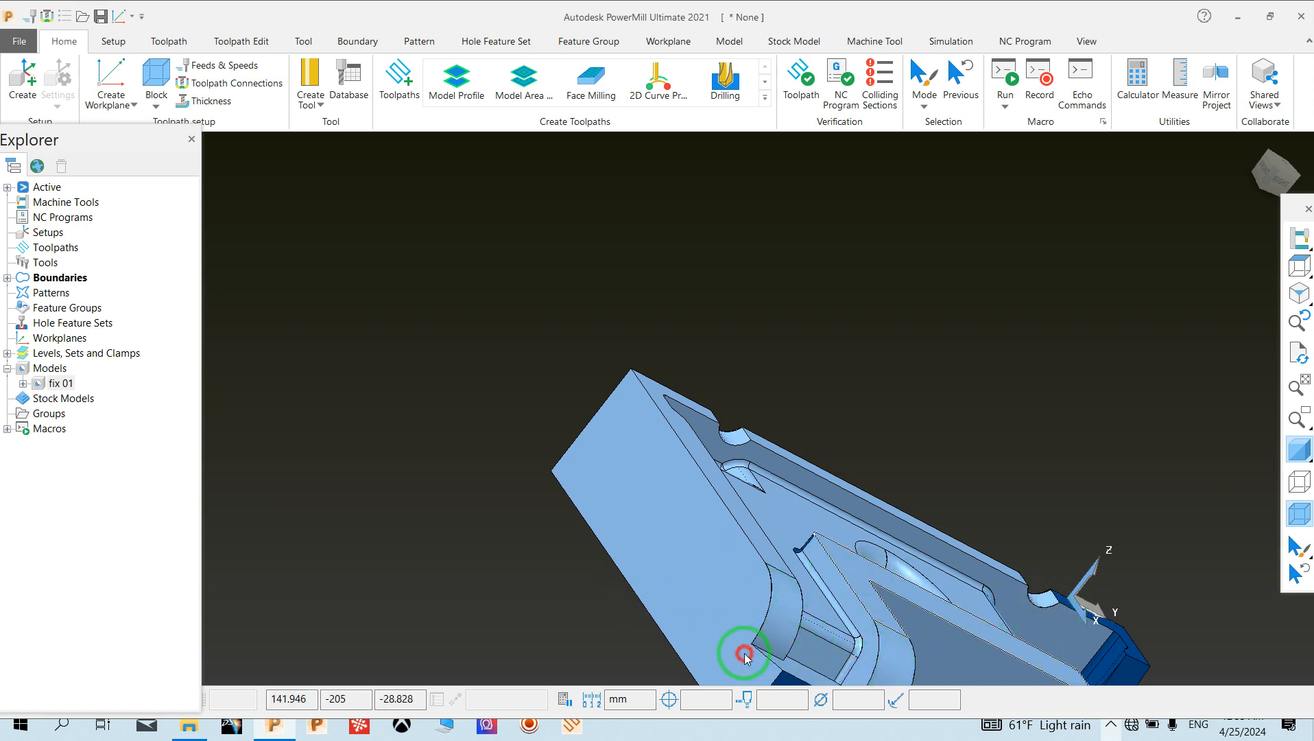
click(1096, 620)
middle_drag(1152, 651, 652, 411)
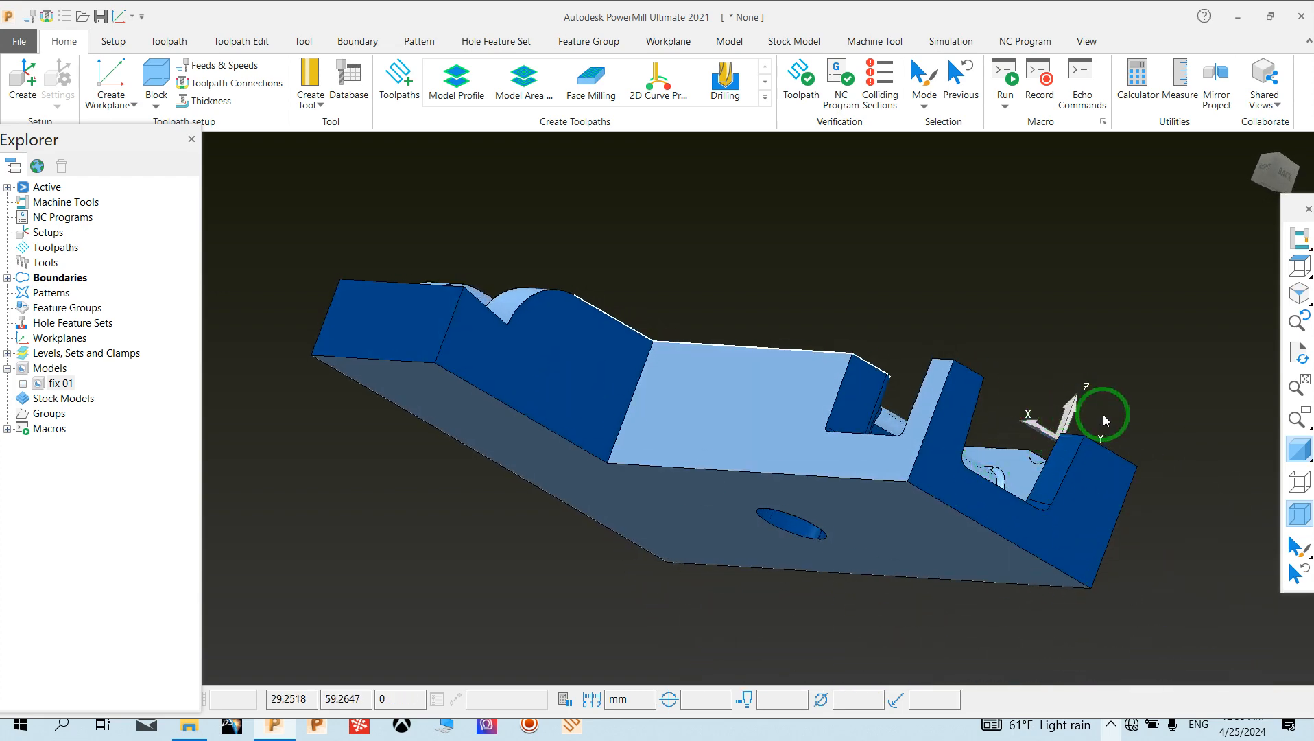
click(1077, 435)
drag(1076, 433, 1036, 503)
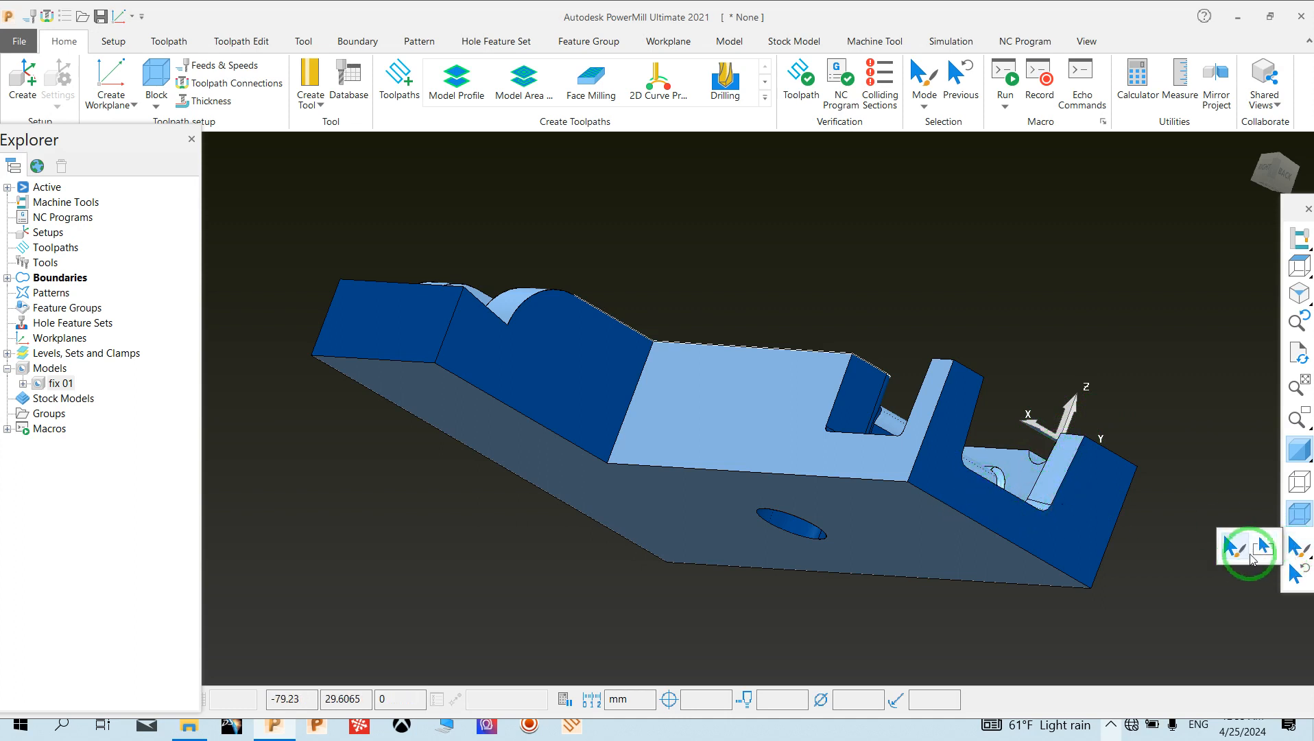
- Return to box selection mode and clear the face selection
click(1267, 552)
click(1095, 351)
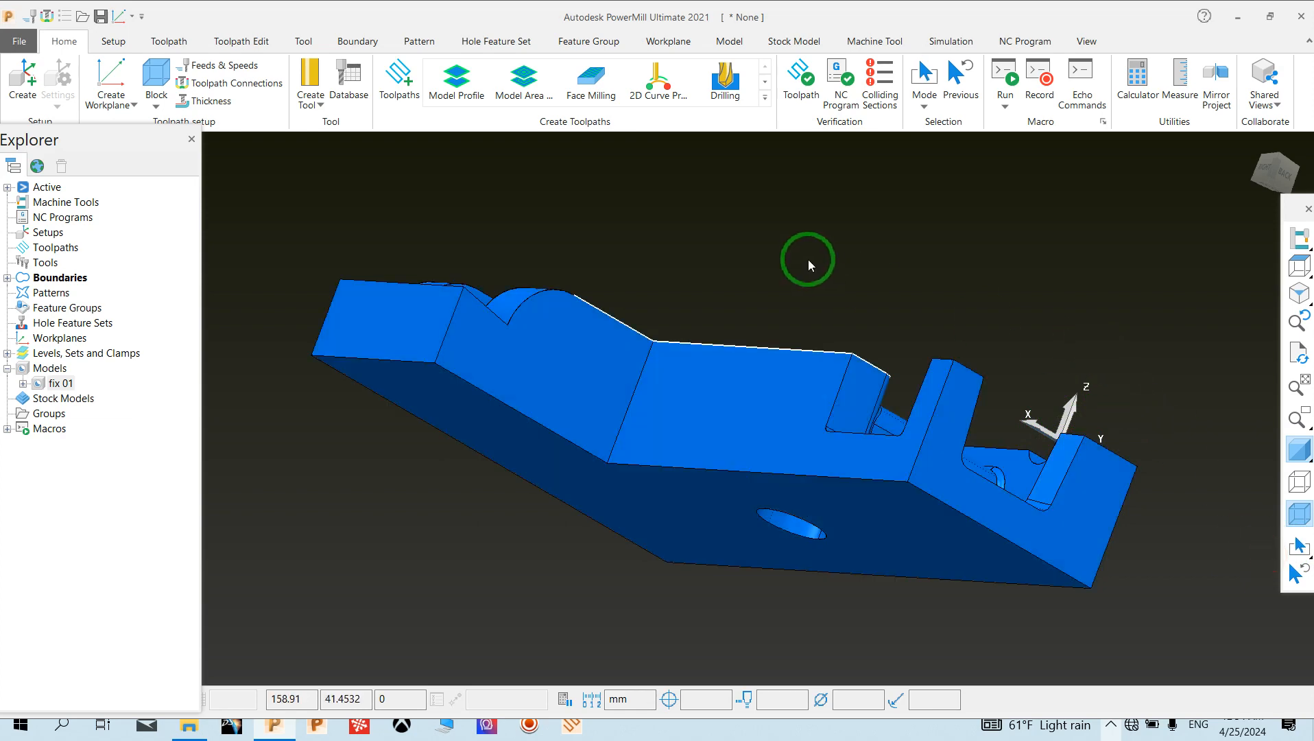
middle_drag(808, 260, 633, 500)
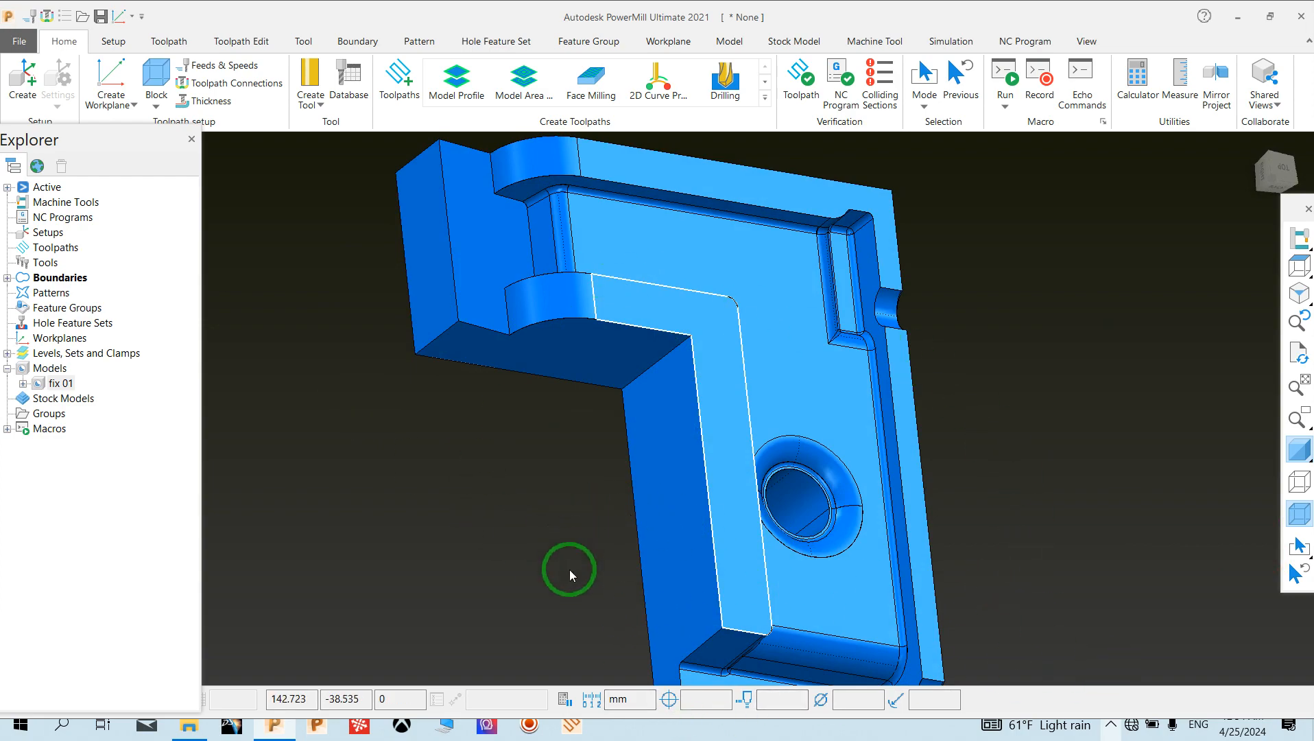
middle_drag(395, 588, 922, 539)
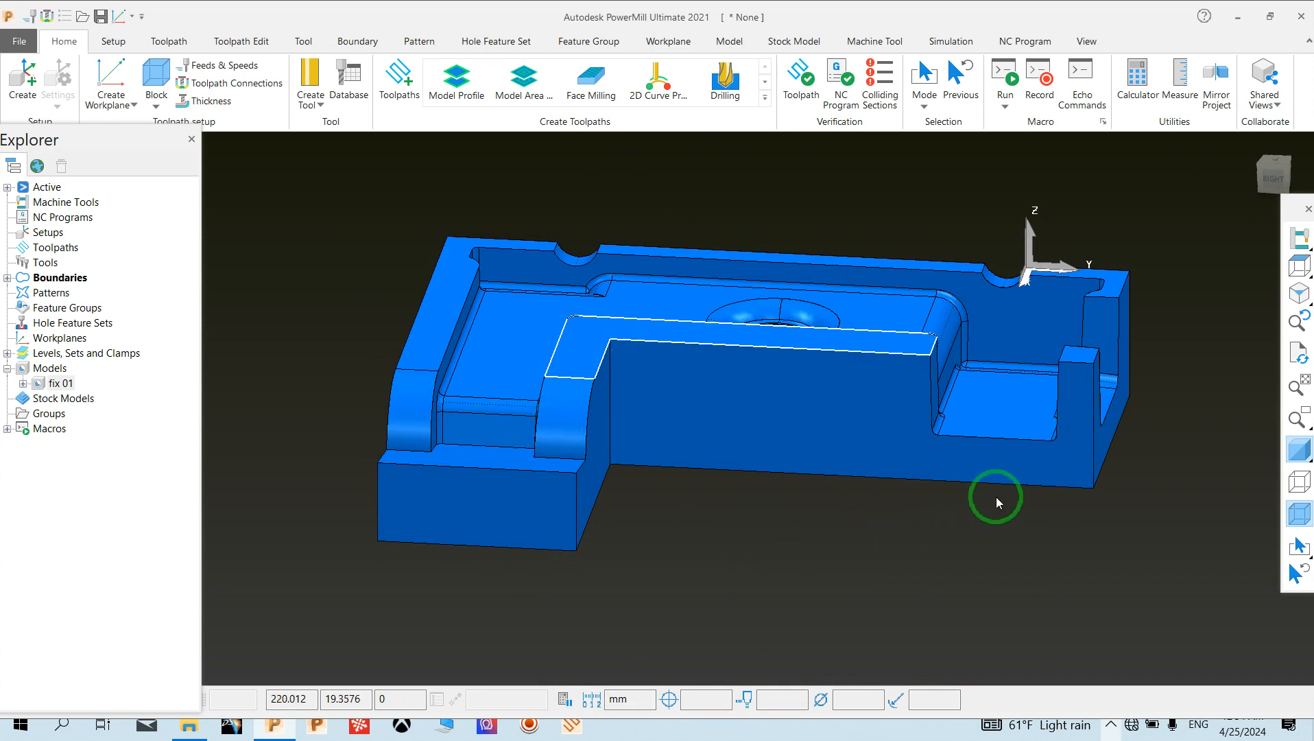
- Apply minimum radius shading to the model and open the model drawing options
mouse_move(1302, 456)
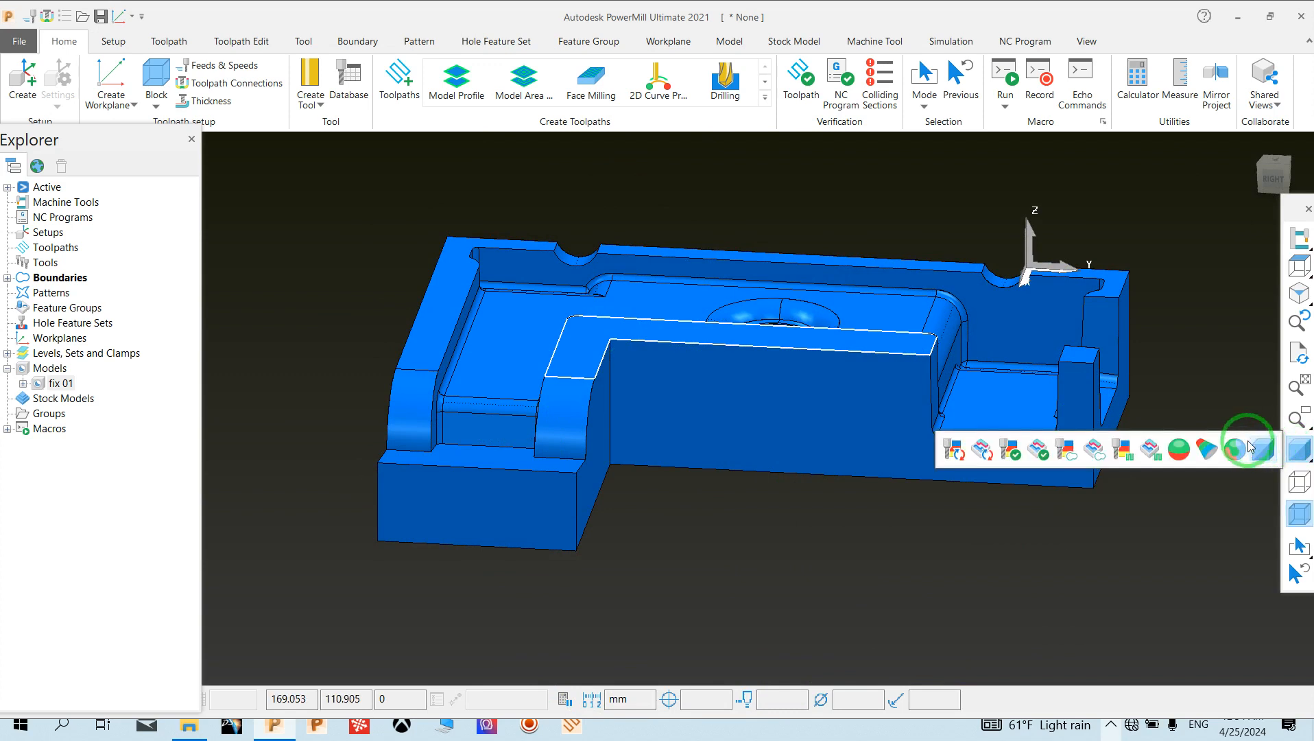
click(1211, 449)
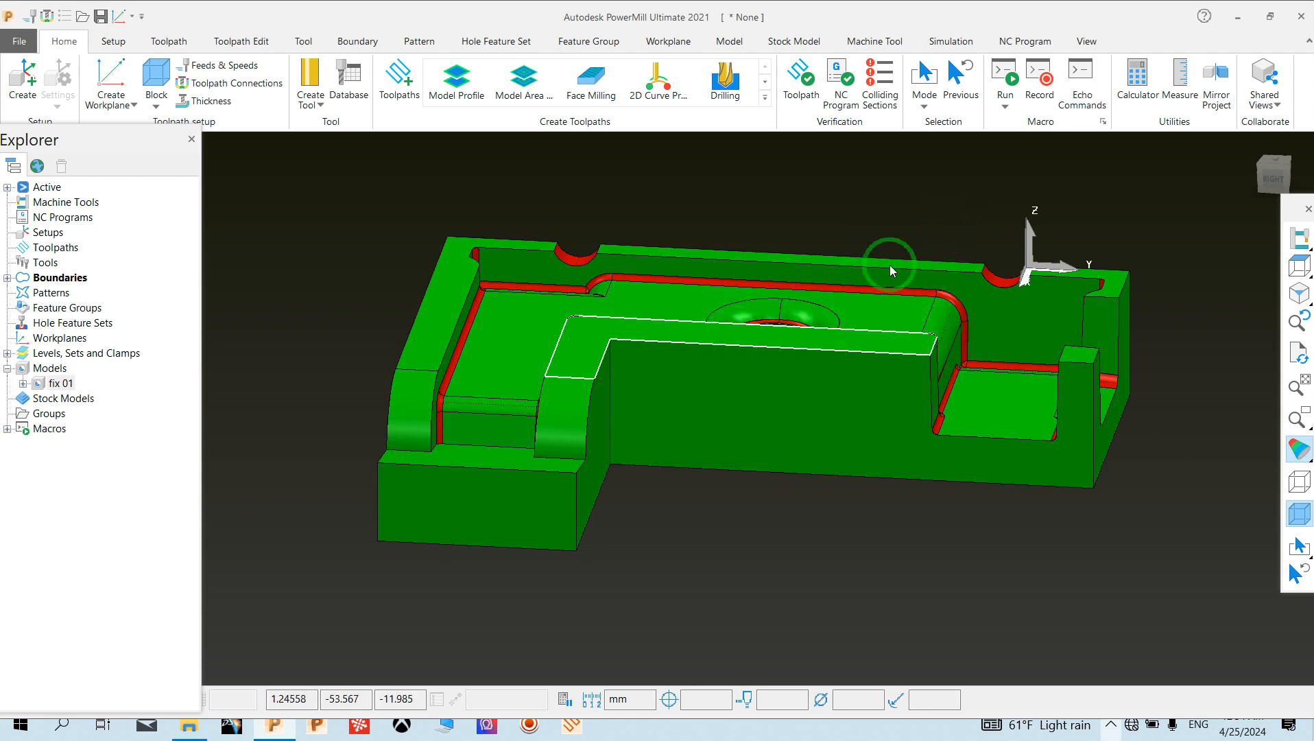
click(1083, 41)
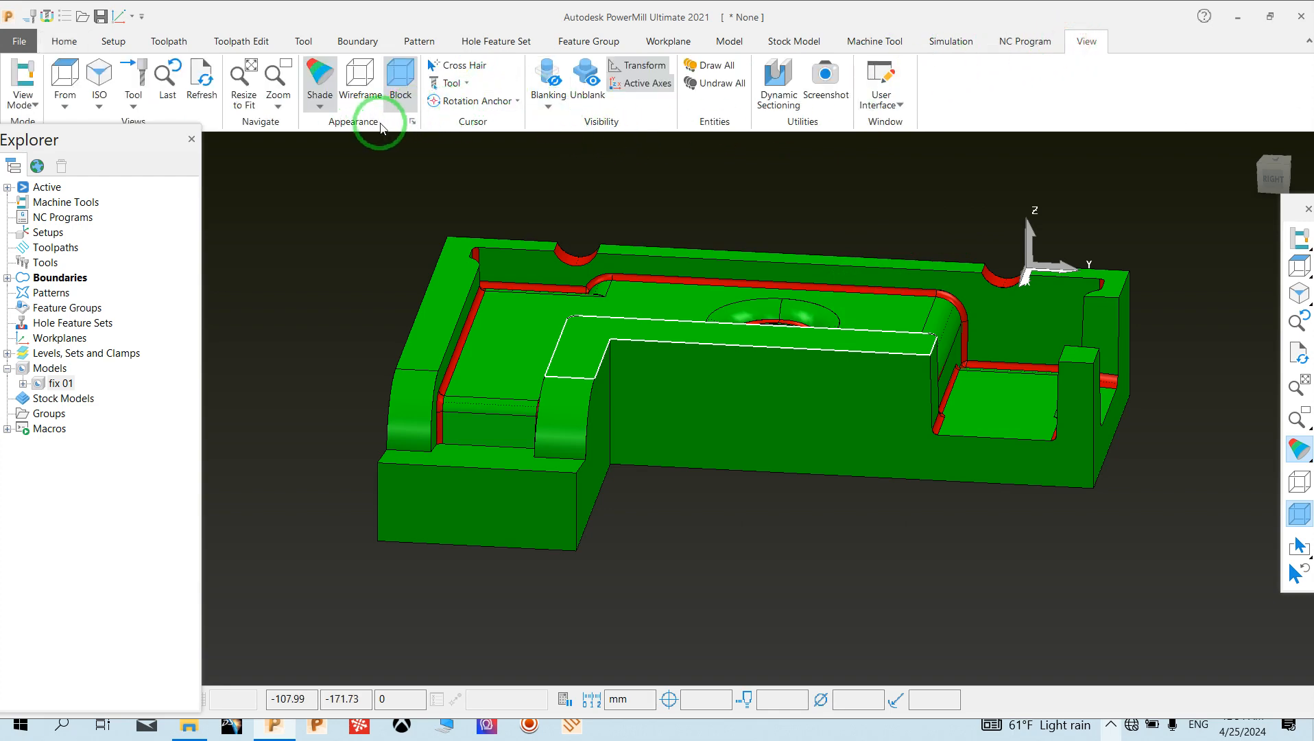
click(413, 122)
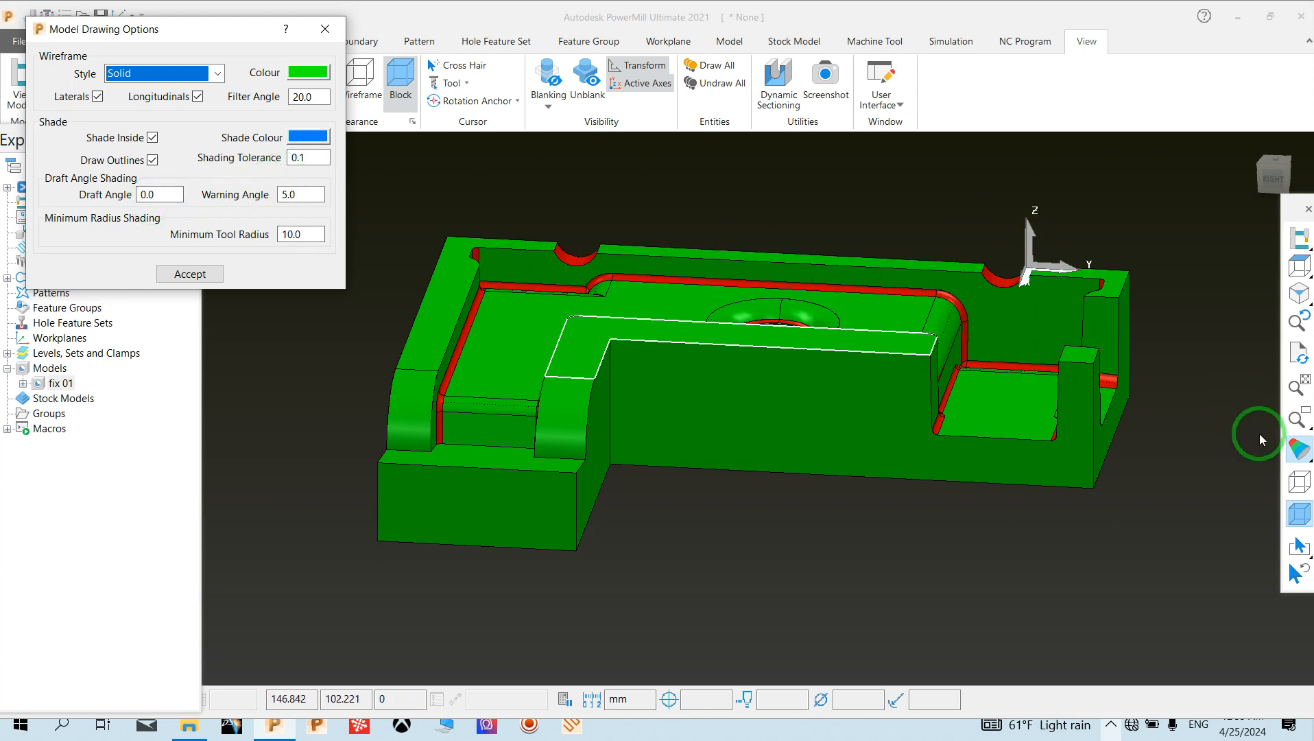
- Switch the model to draft angle shading and inspect the walls around the hole and pocket
click(1306, 457)
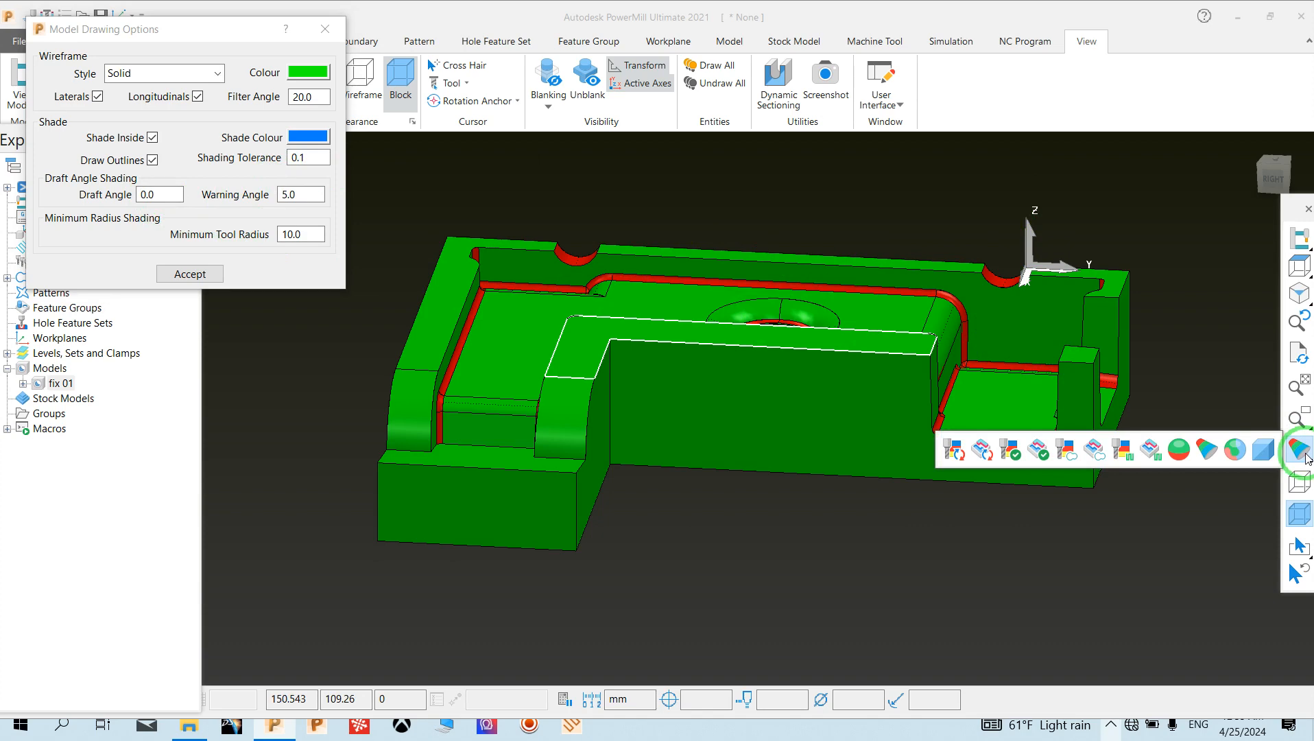
click(1180, 450)
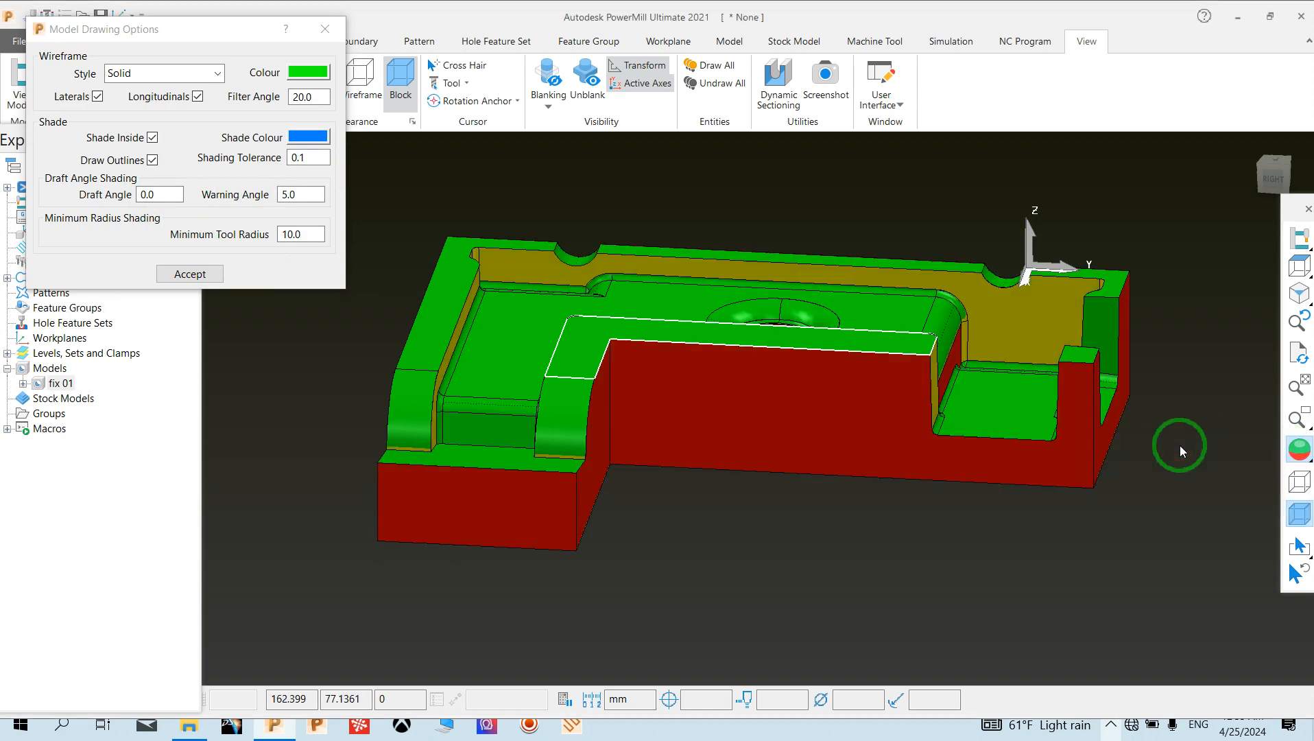
middle_drag(407, 297, 307, 258)
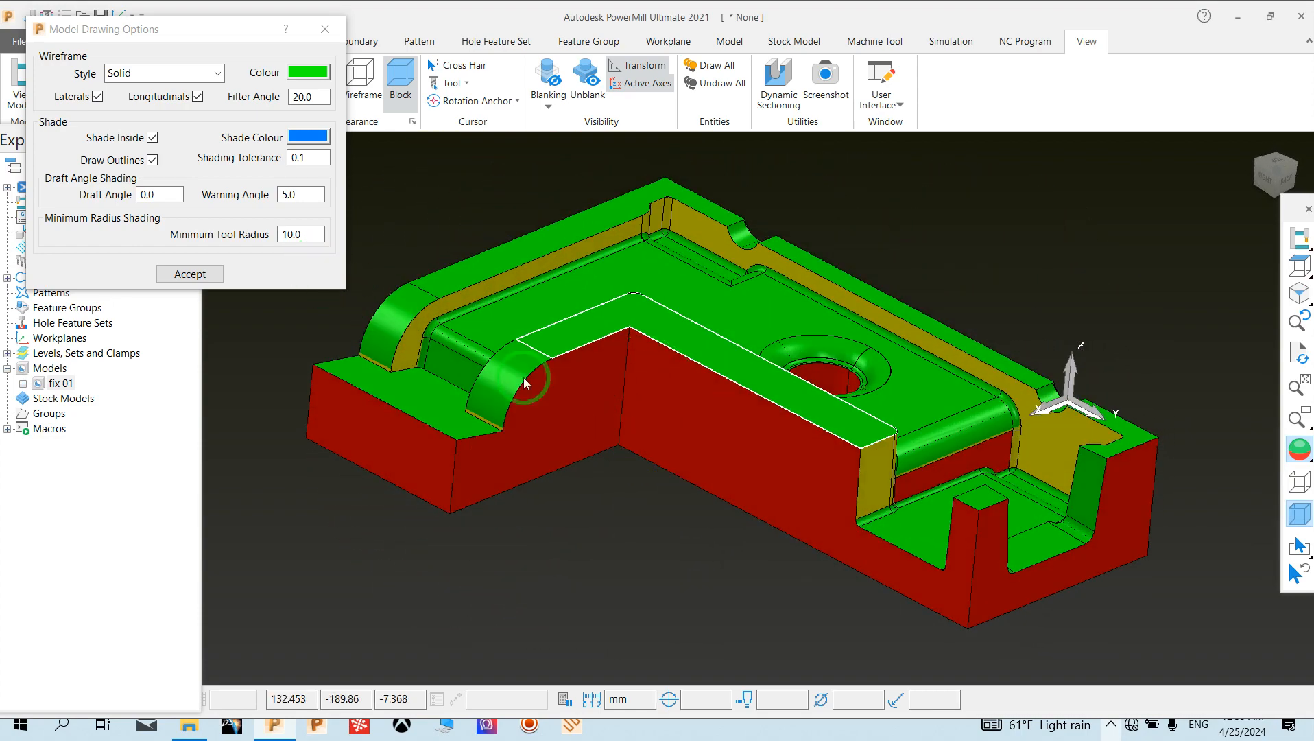
scroll(936, 480, up, 3)
scroll(939, 464, up, 2)
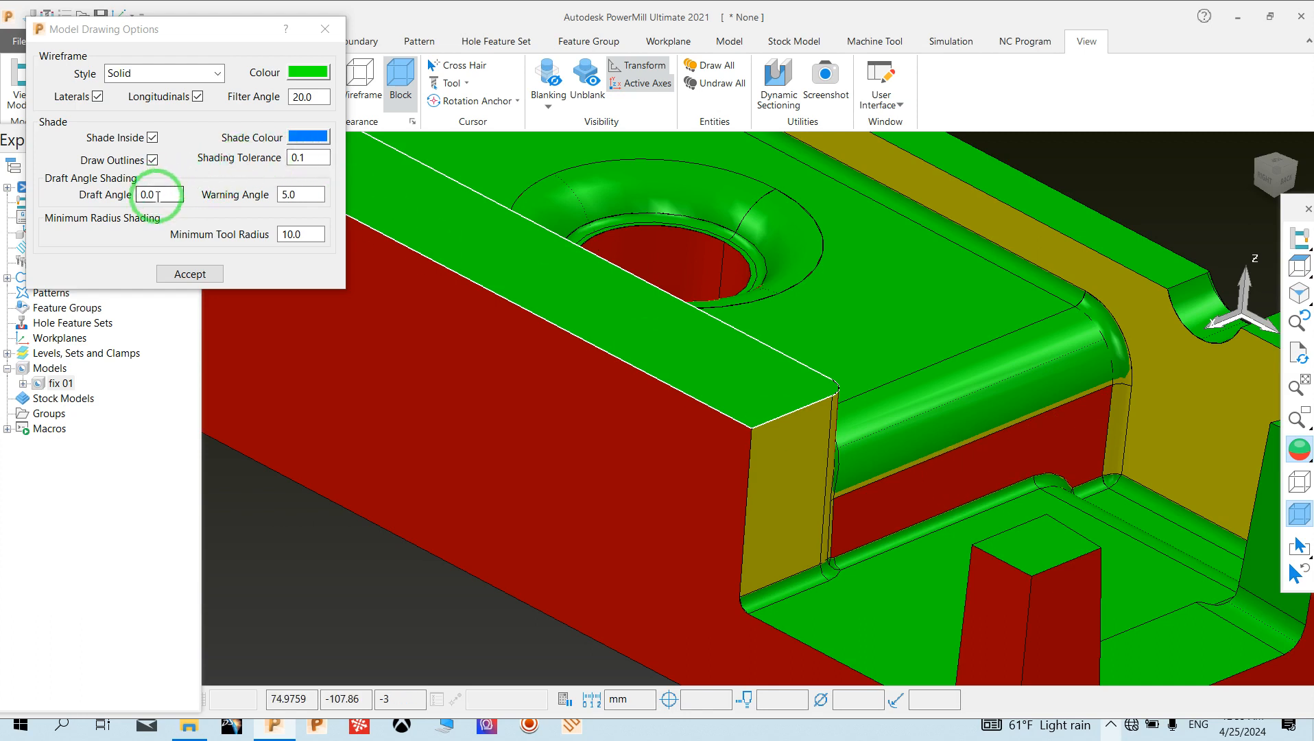
- Set the draft angle for shading to -0.5 and close the model drawing options
click(156, 196)
drag(156, 196, 139, 197)
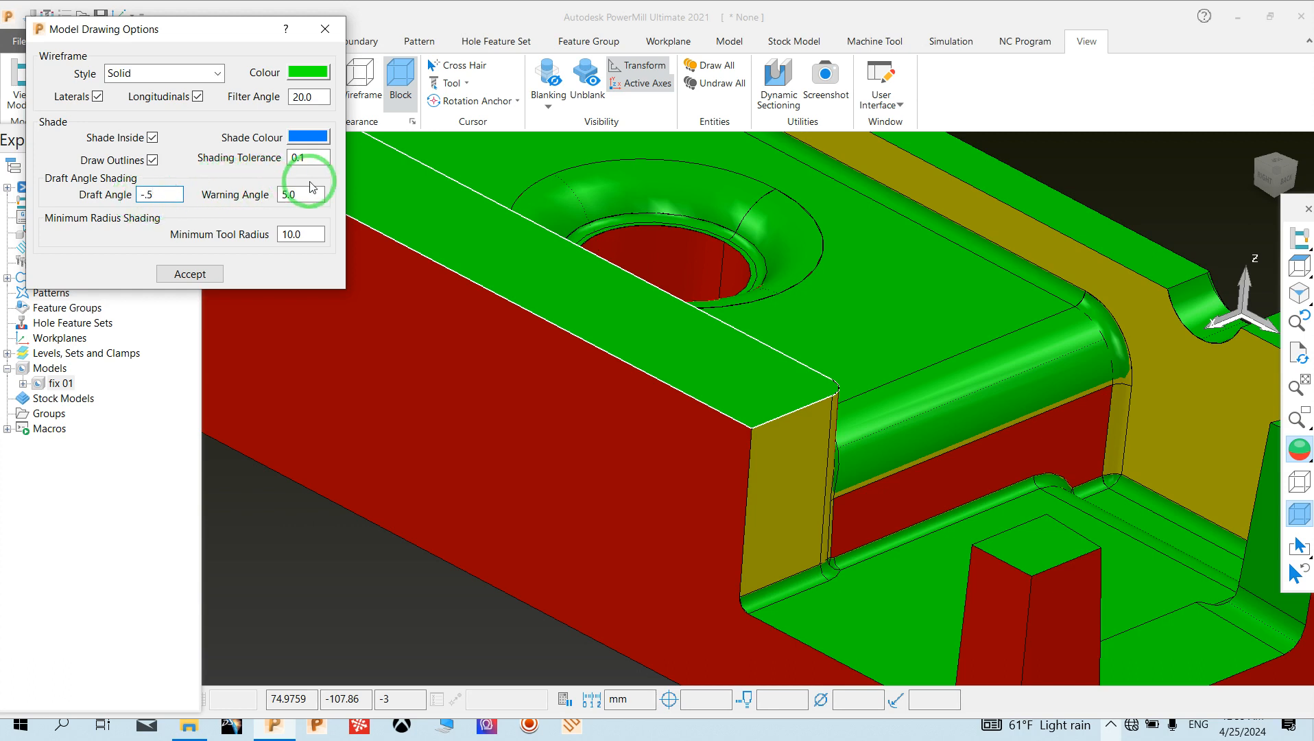
click(299, 197)
scroll(713, 295, down, 5)
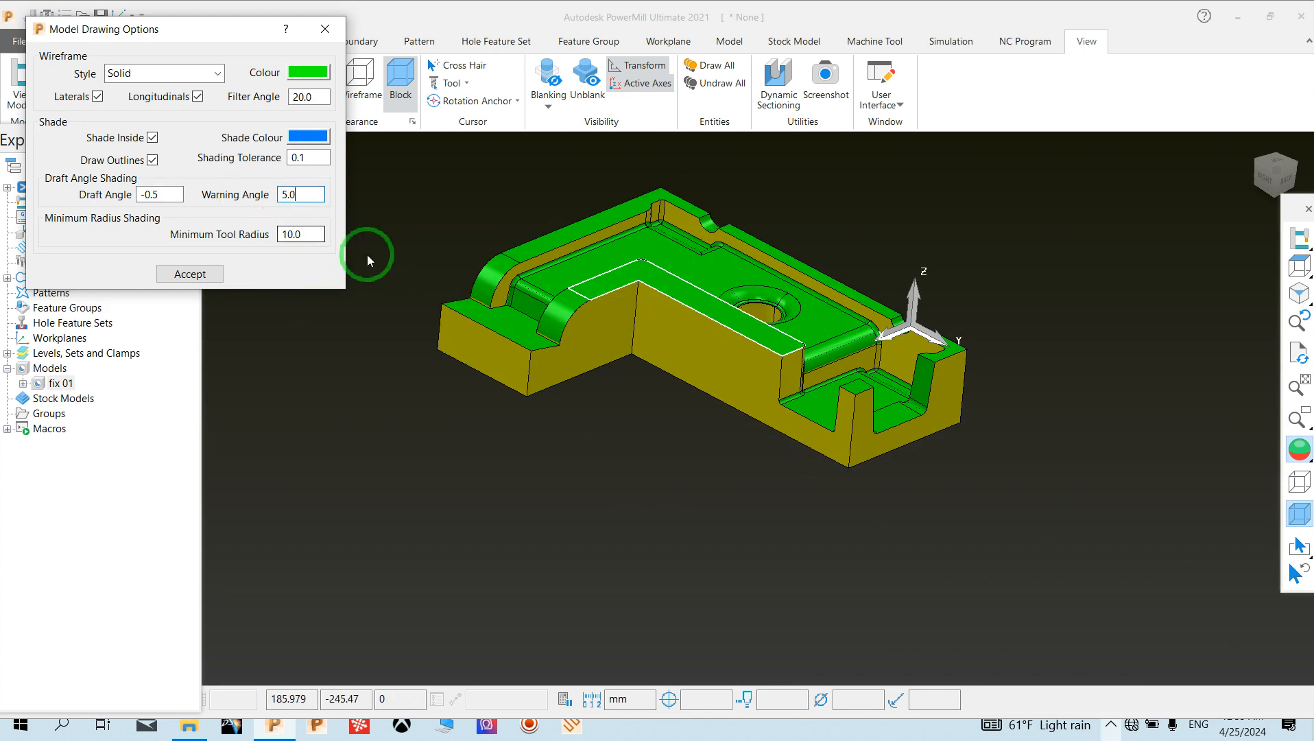
click(325, 29)
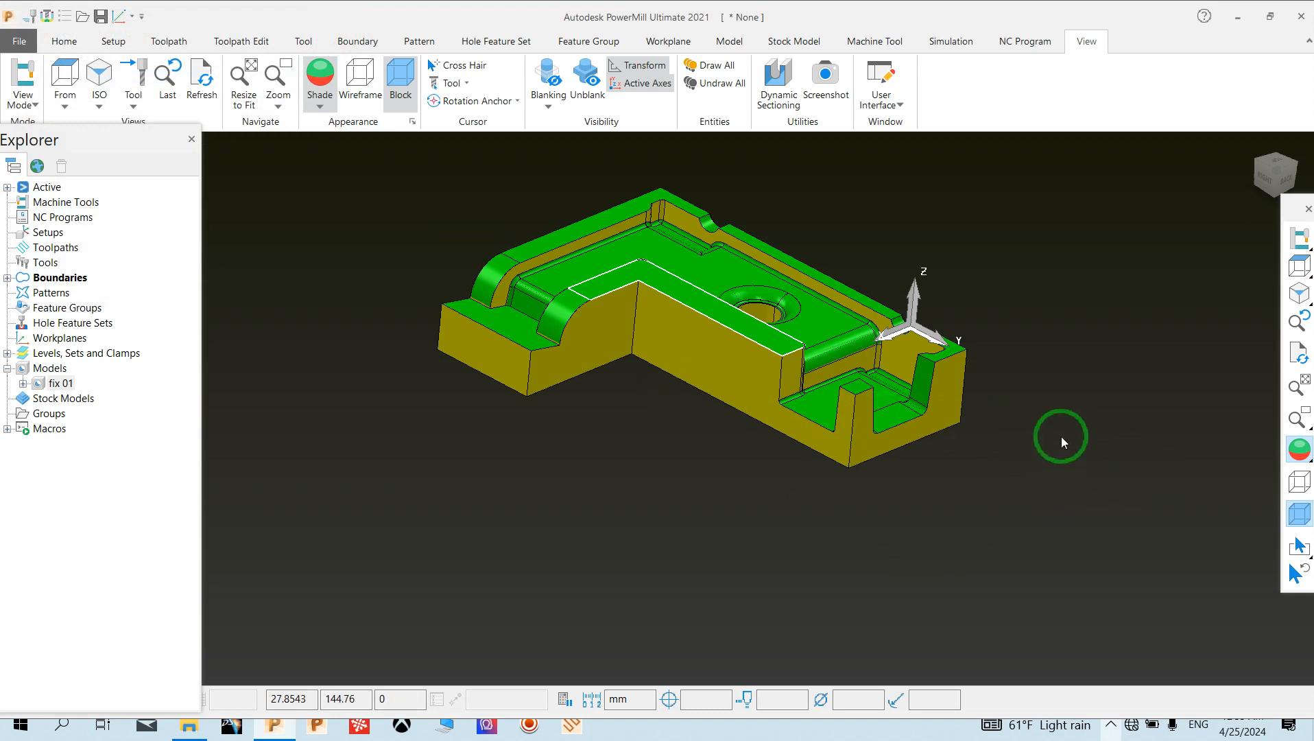
- Return the model to plain shading and delete boundary 1
click(1293, 452)
click(1258, 447)
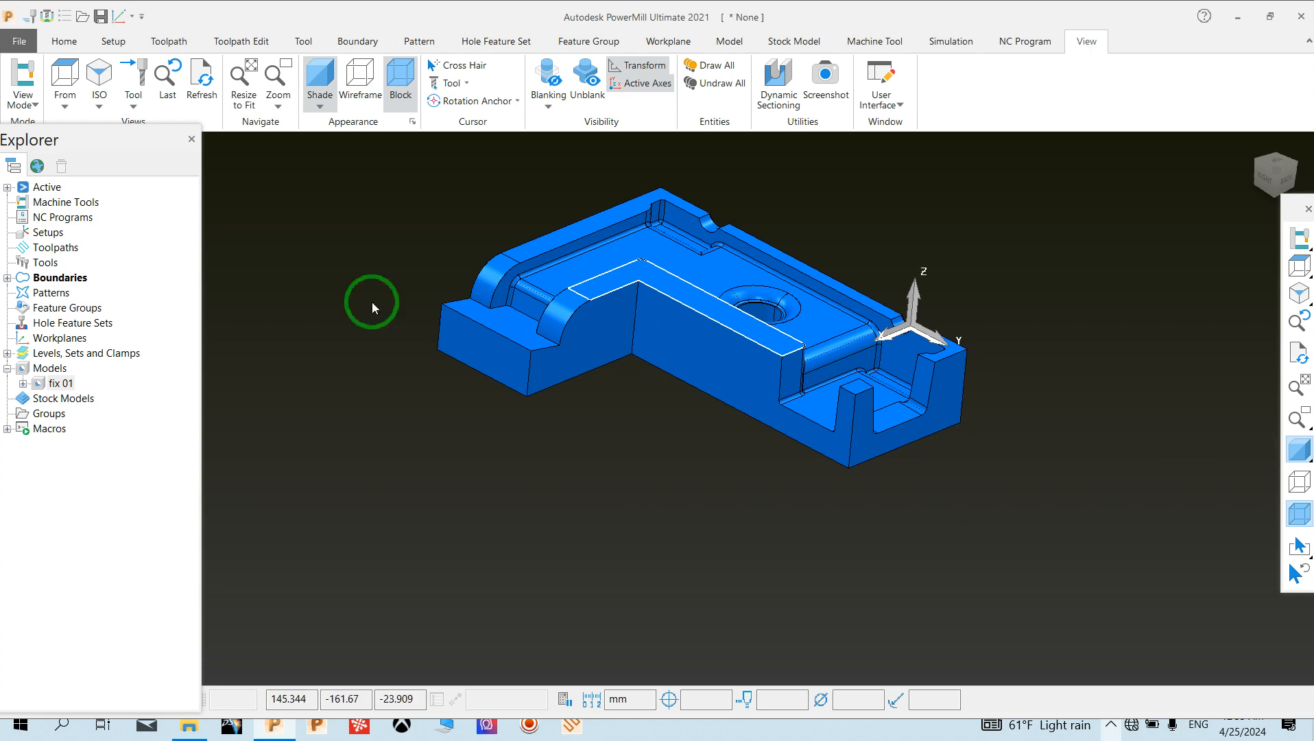
click(6, 278)
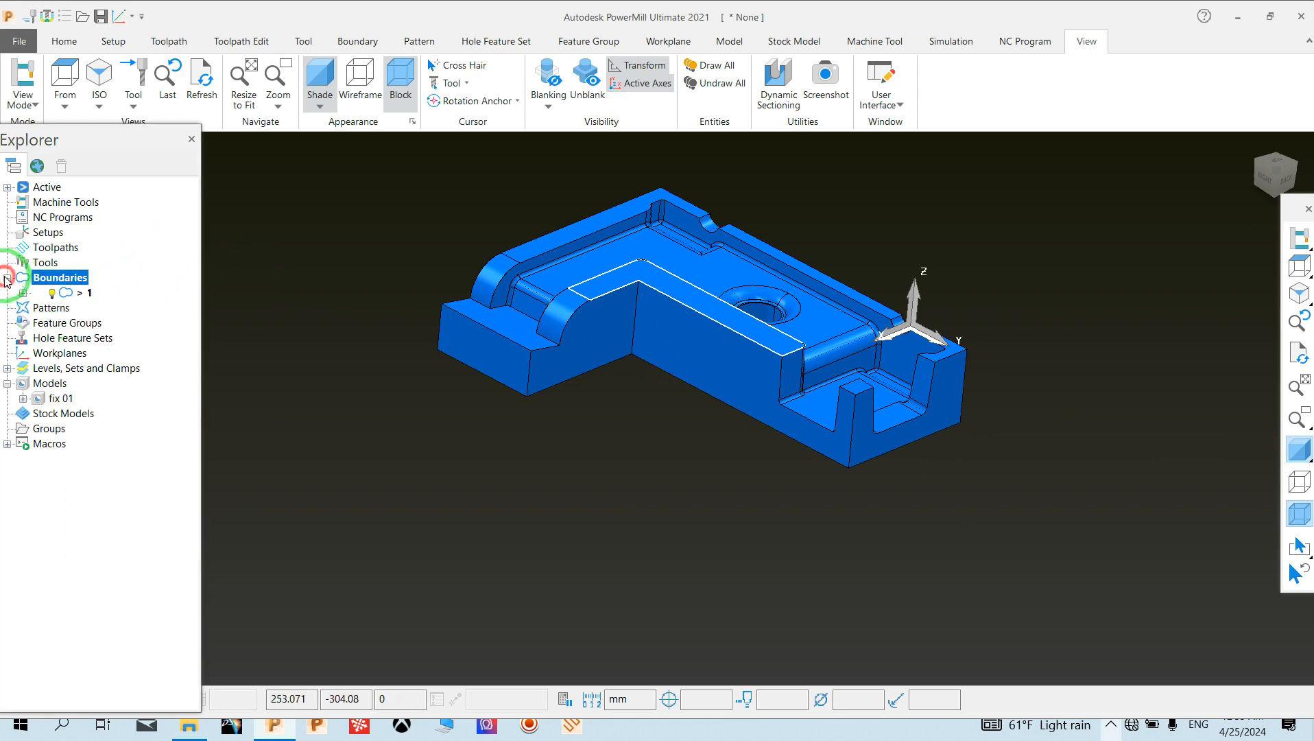
right_click(74, 295)
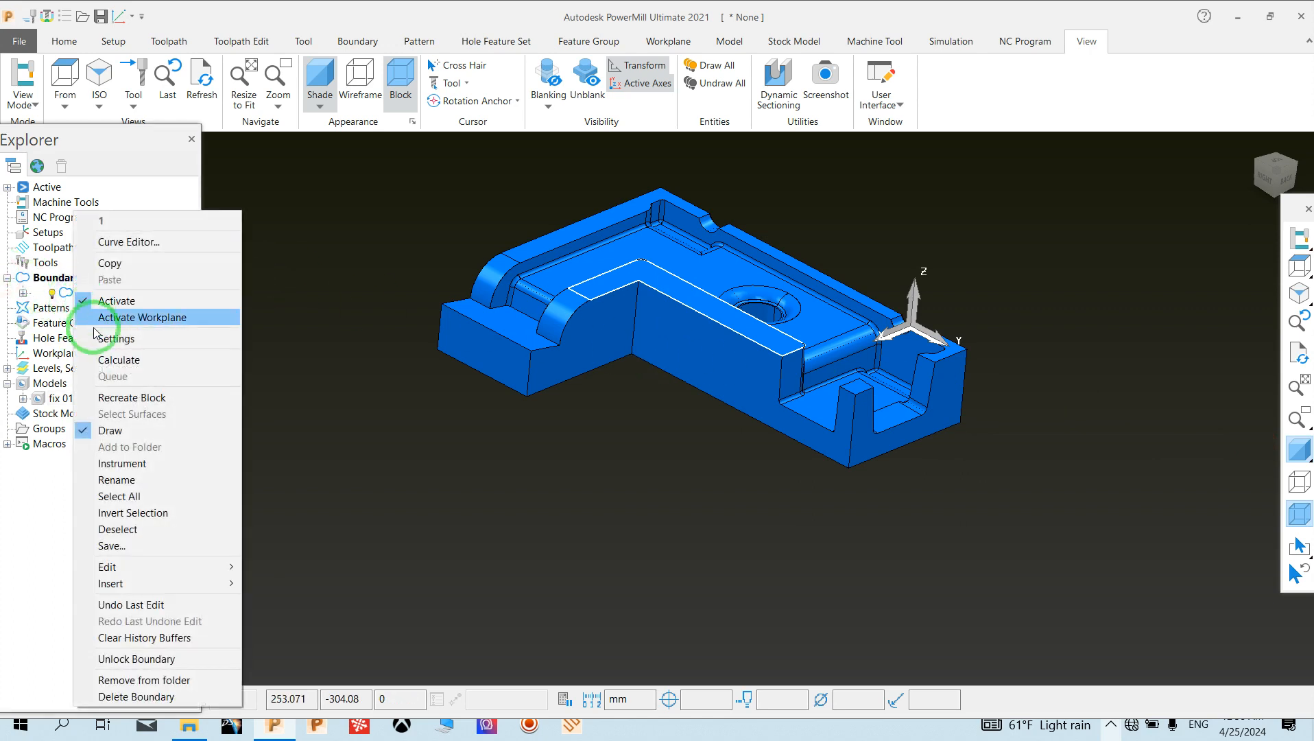
click(140, 697)
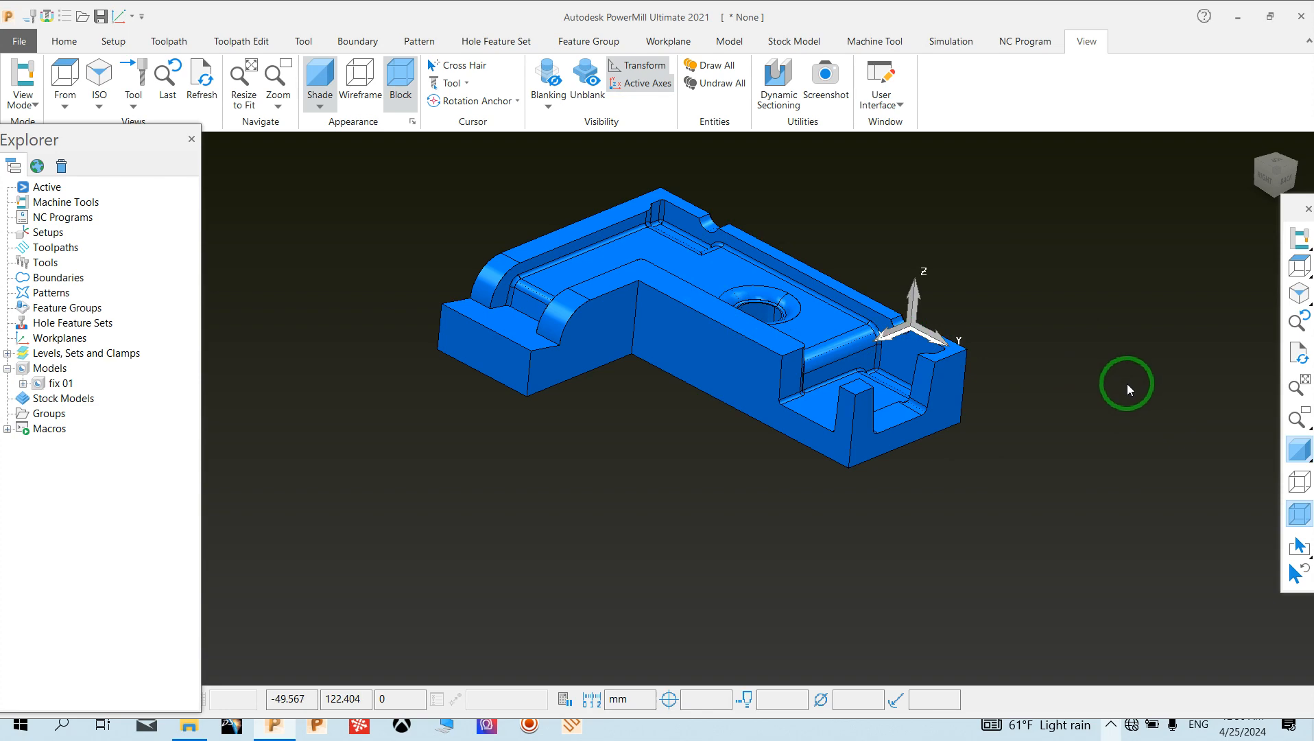
- Examine the model from all sides, including the pocket, the through hole and the flat underside
middle_drag(352, 233, 661, 497)
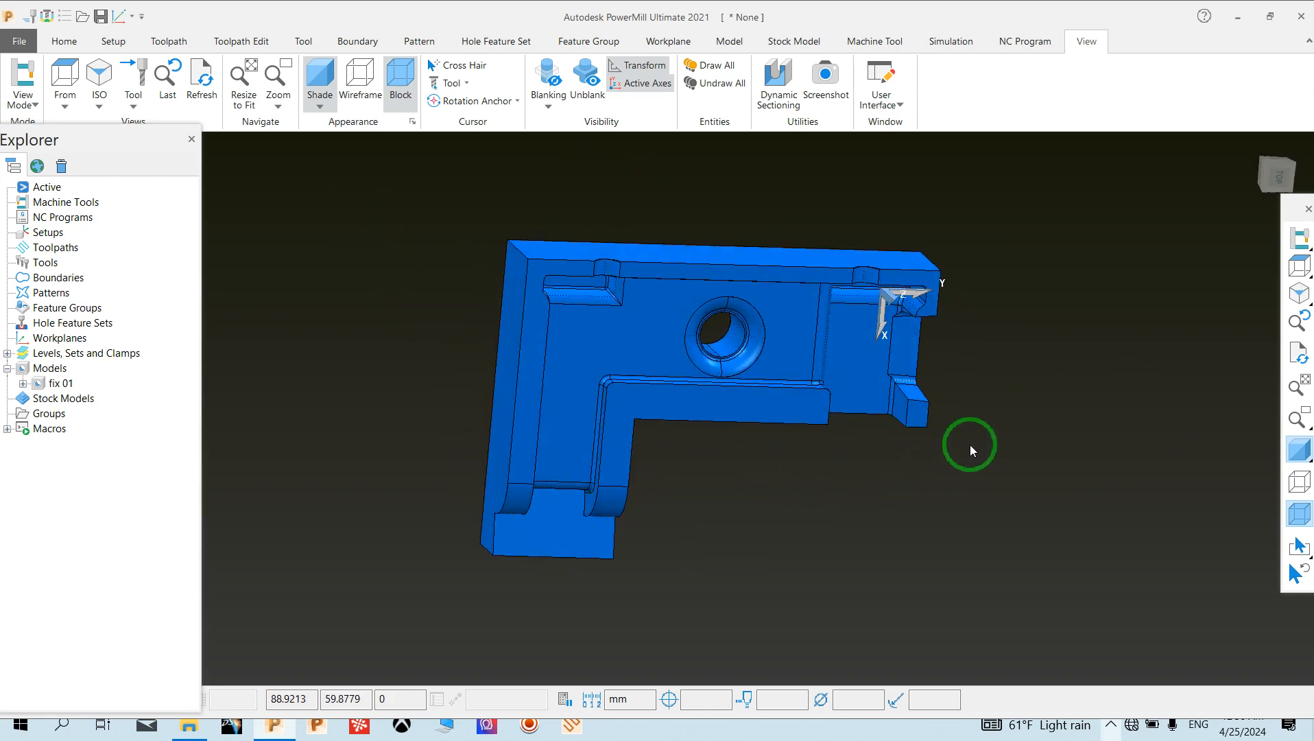
middle_drag(970, 449, 695, 153)
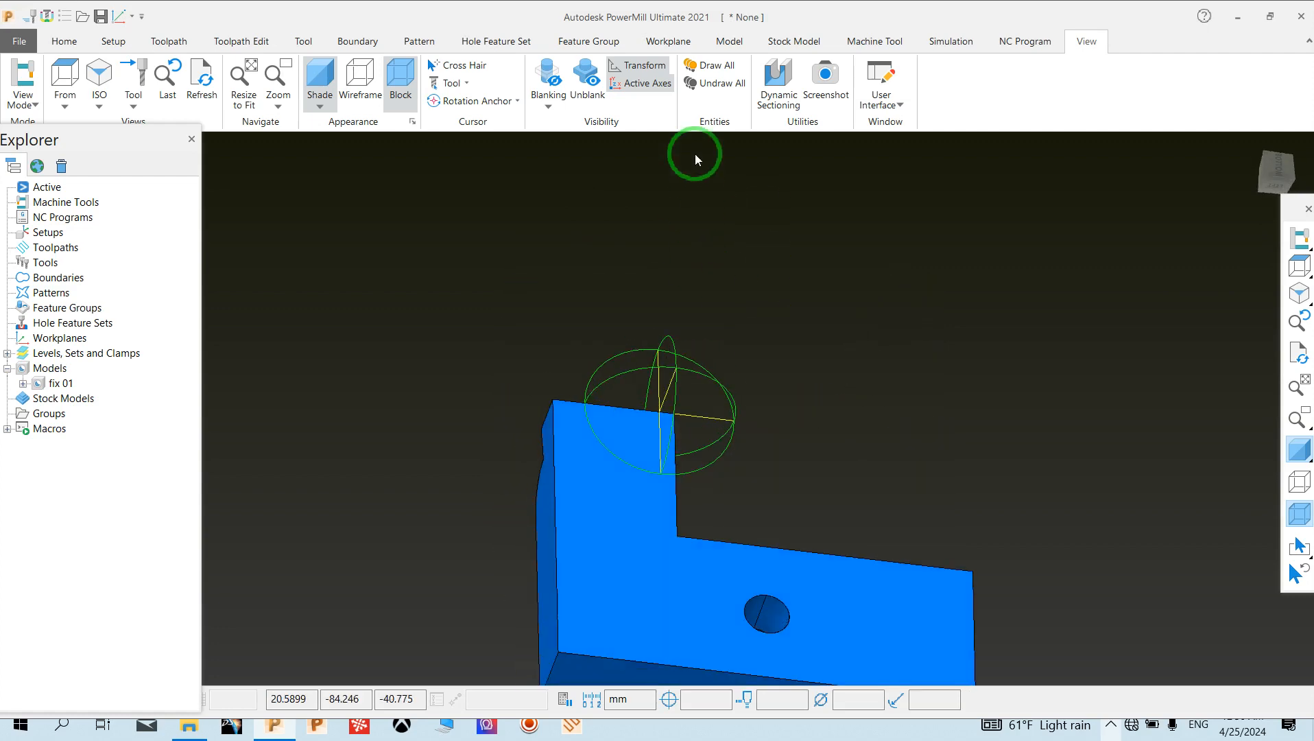
middle_drag(730, 522, 801, 315)
middle_drag(1085, 339, 363, 306)
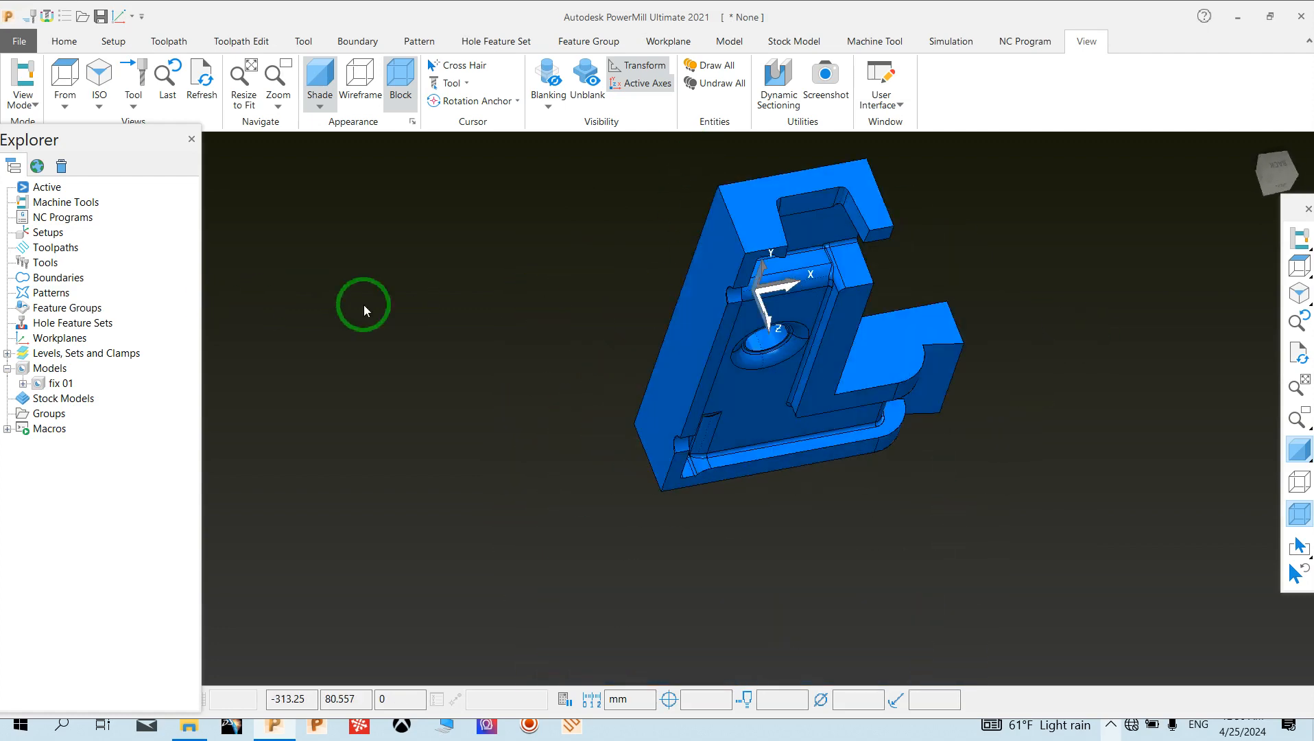
middle_drag(1015, 319, 499, 328)
middle_drag(1142, 316, 277, 327)
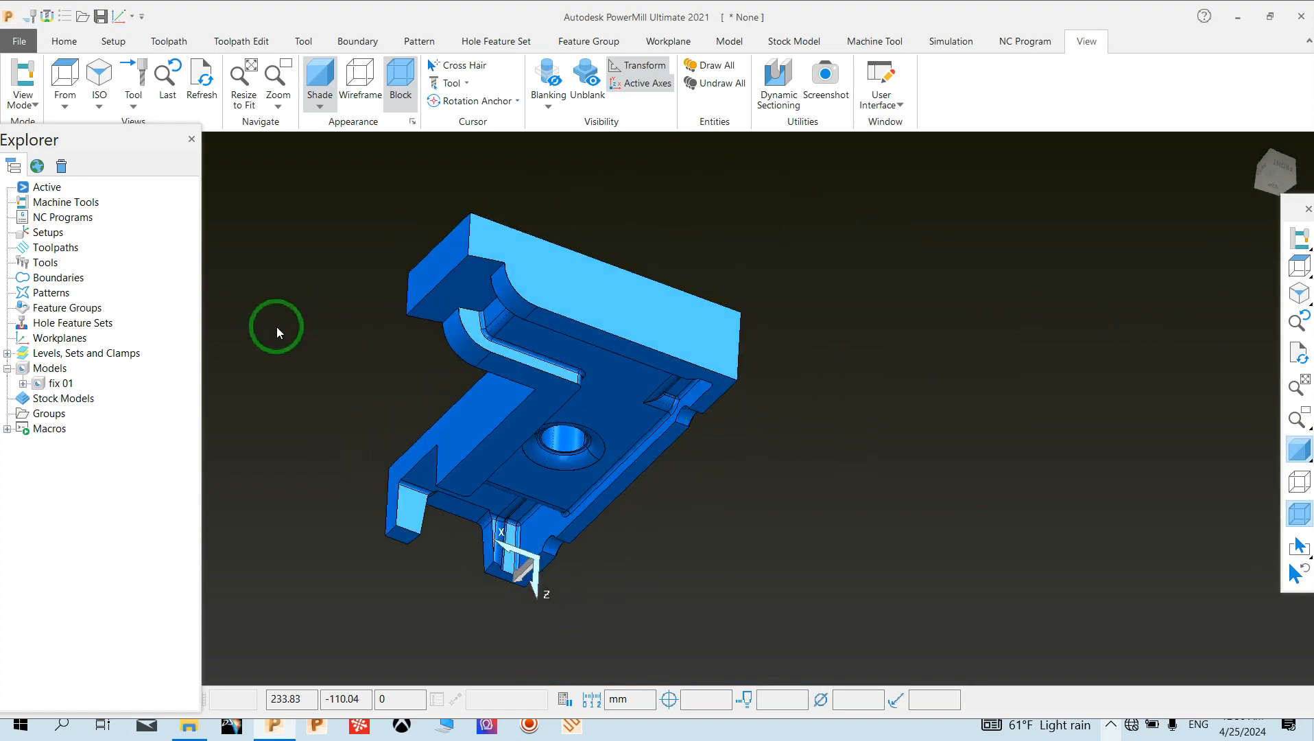
middle_drag(302, 375, 407, 339)
middle_drag(384, 188, 521, 366)
middle_drag(801, 632, 485, 440)
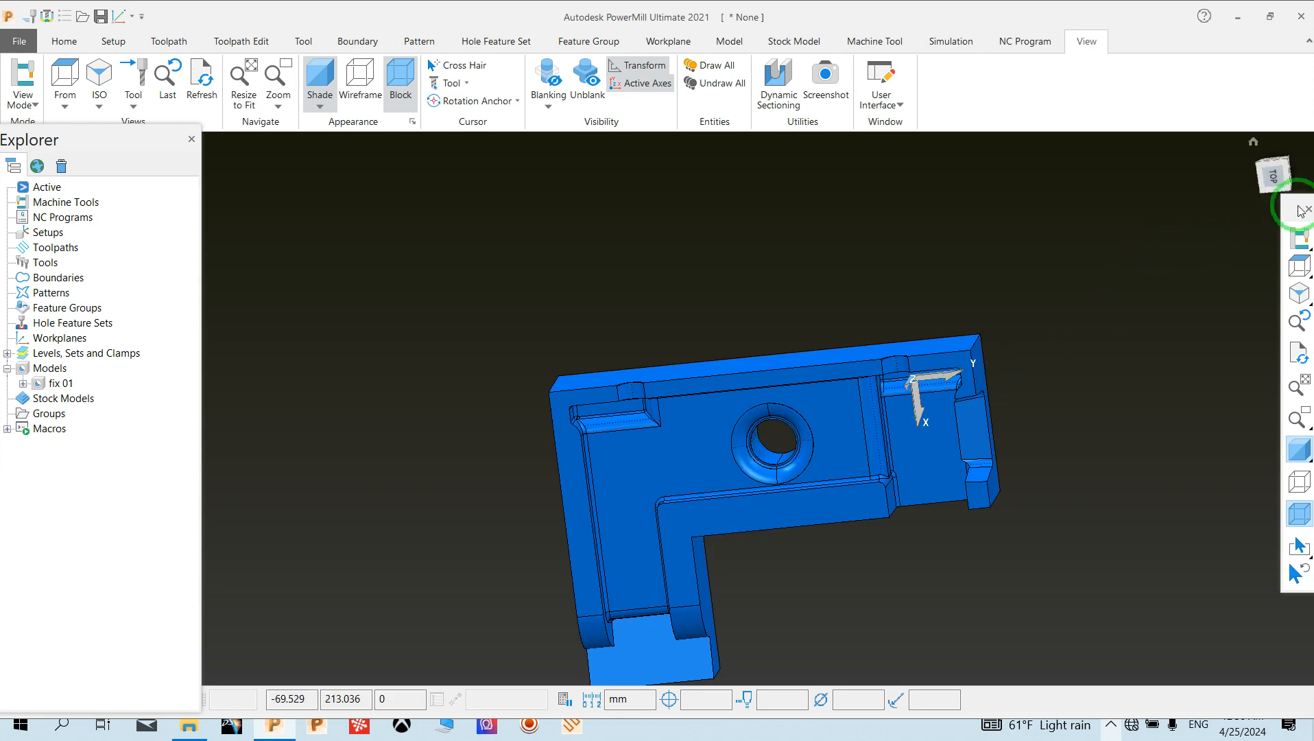
- View the model from the top and examine its L-shaped outline and outer corners
click(1275, 177)
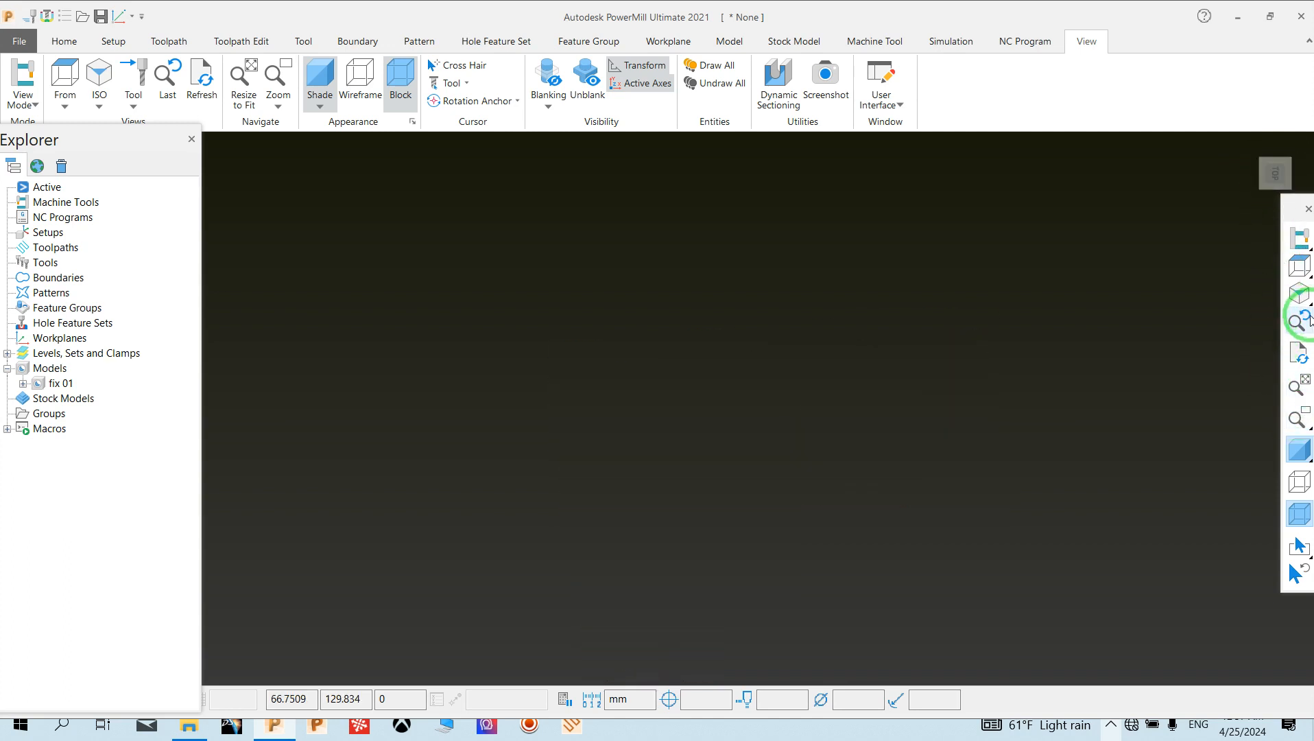
click(1299, 320)
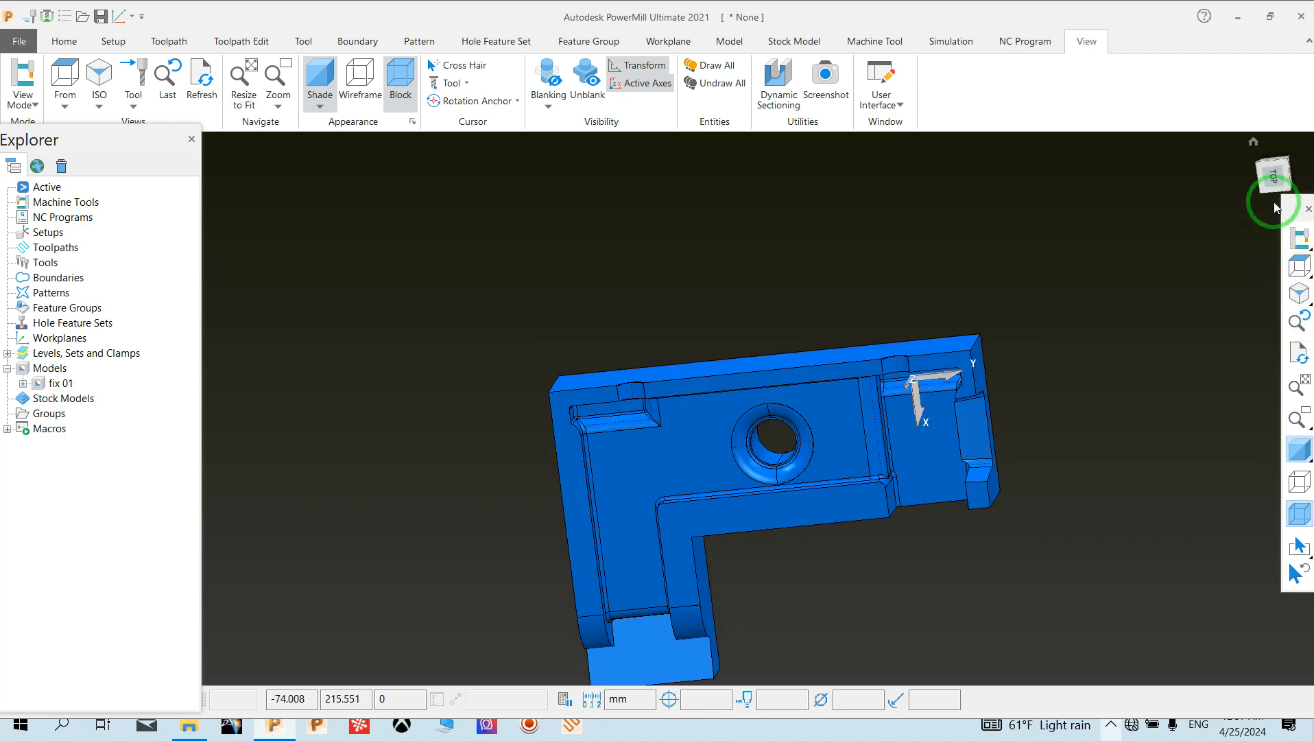
click(1276, 176)
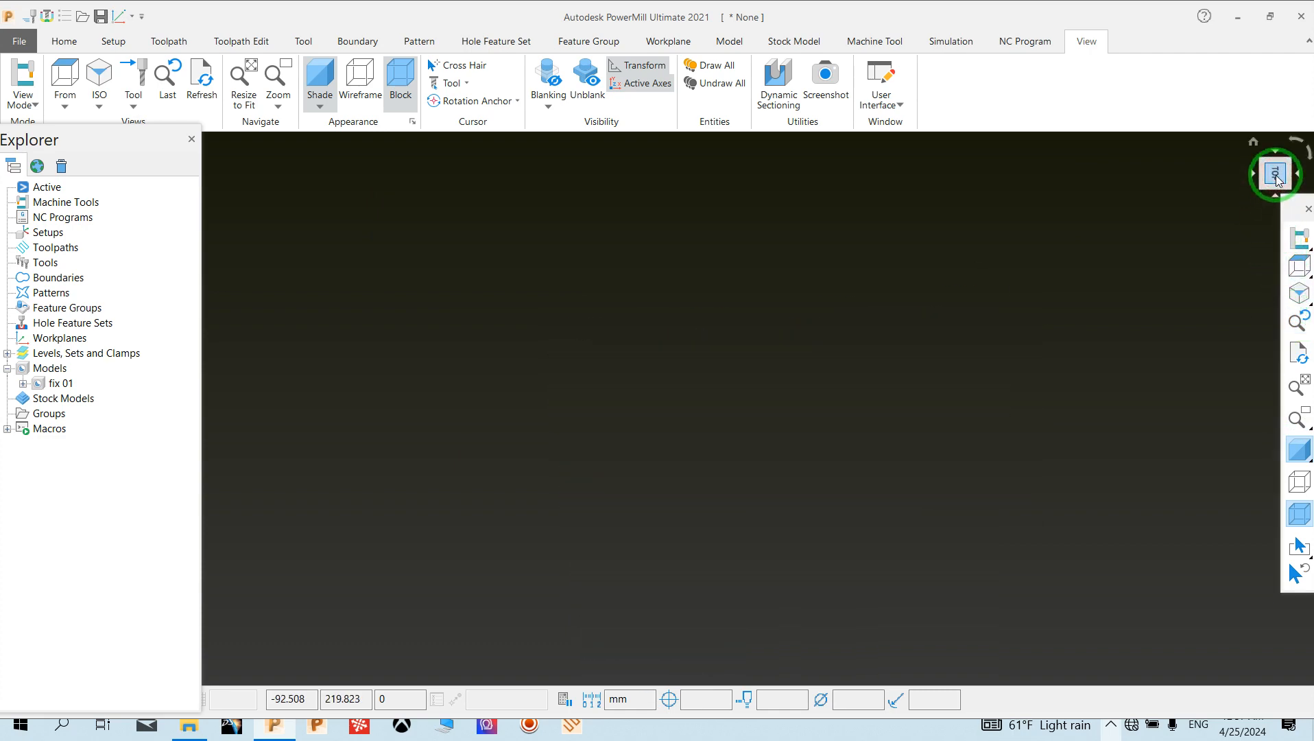
click(1276, 176)
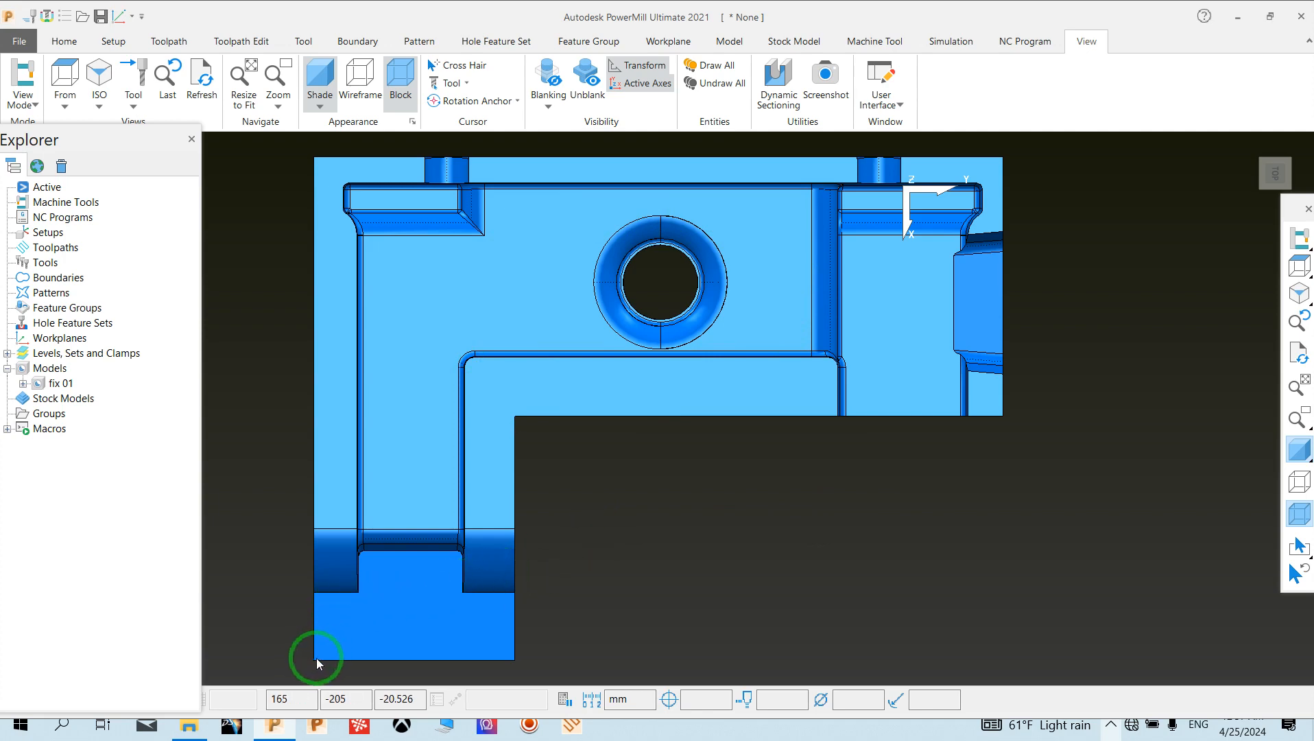
middle_drag(316, 657, 462, 523)
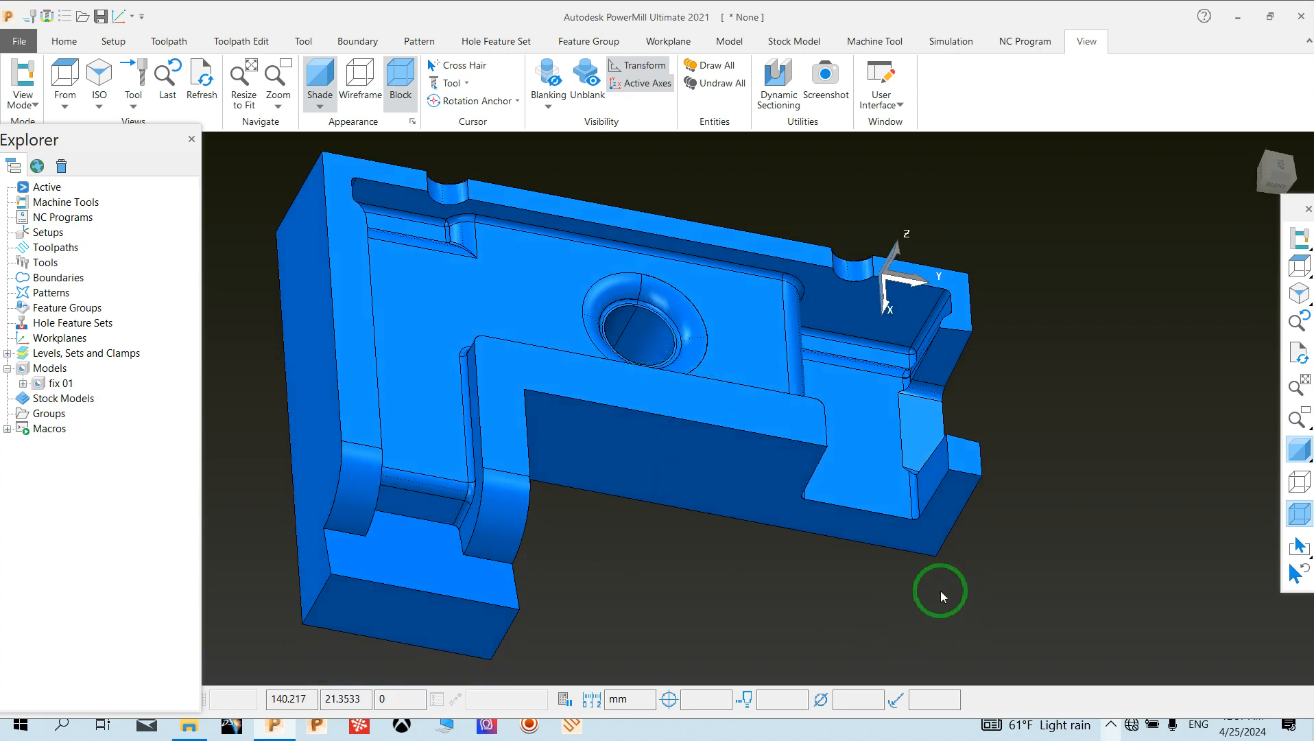
middle_drag(329, 573, 507, 595)
scroll(583, 548, down, 3)
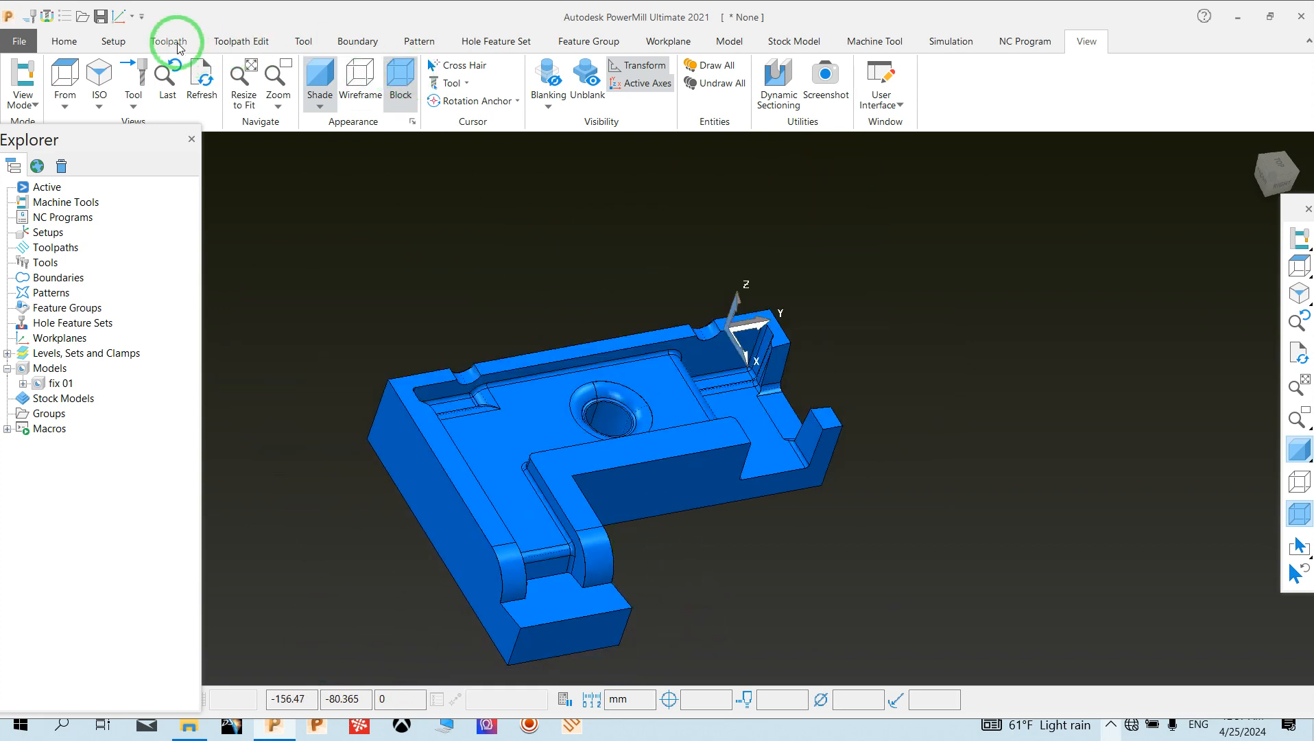
- Calculate a box block around the model in the active workplane with tolerance 0.01 and expansion 0.0, and accept it
click(75, 52)
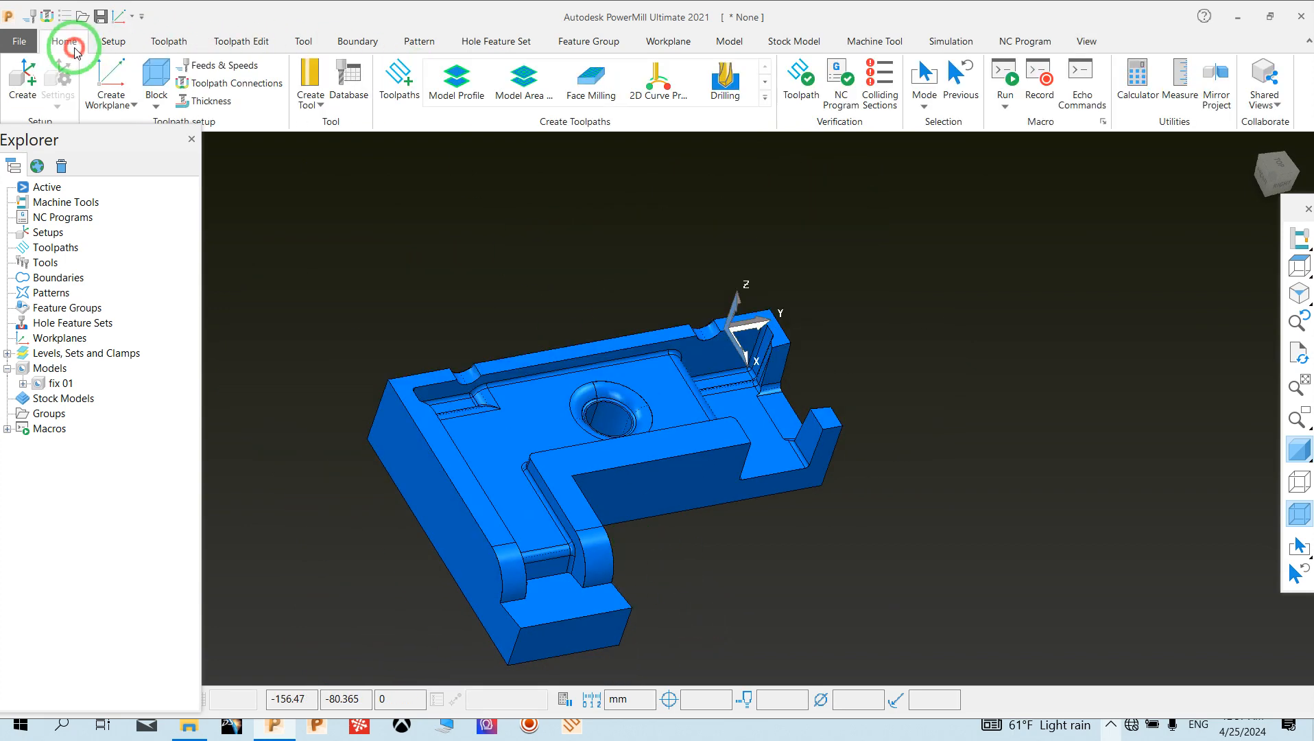
click(167, 68)
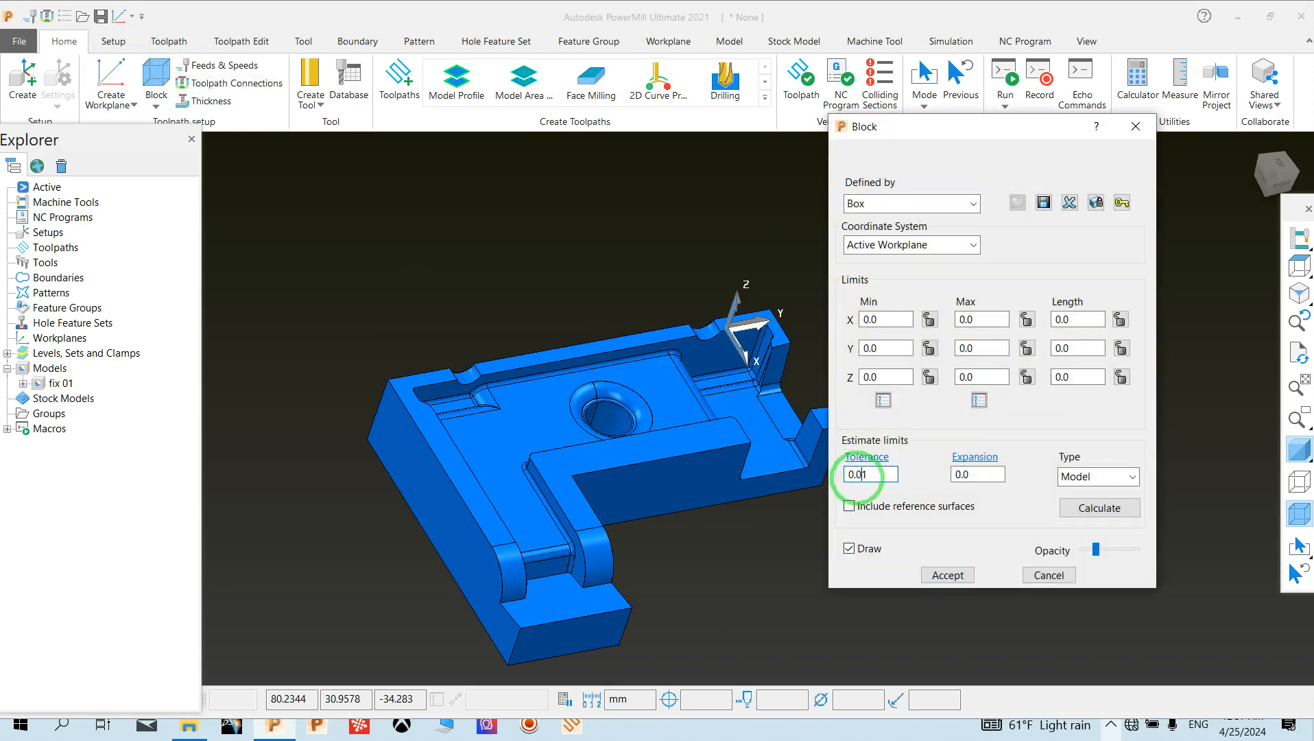
click(1072, 511)
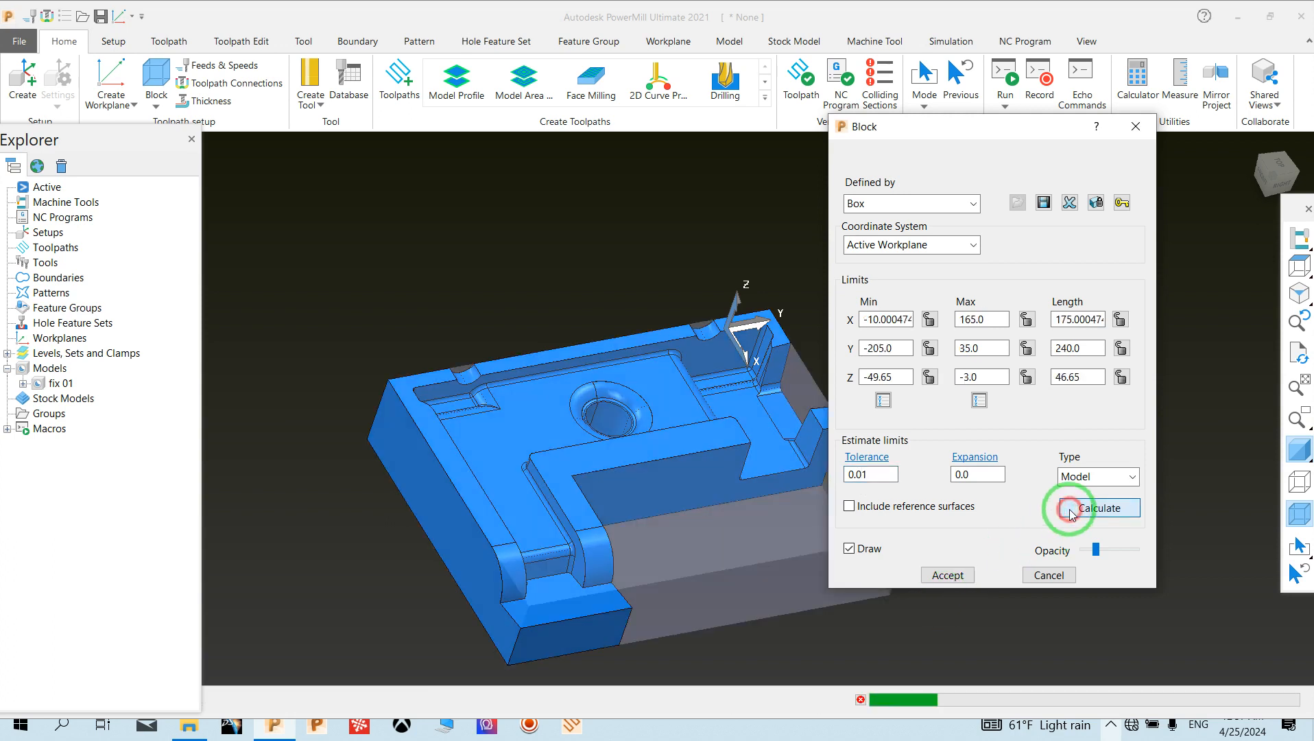
click(613, 229)
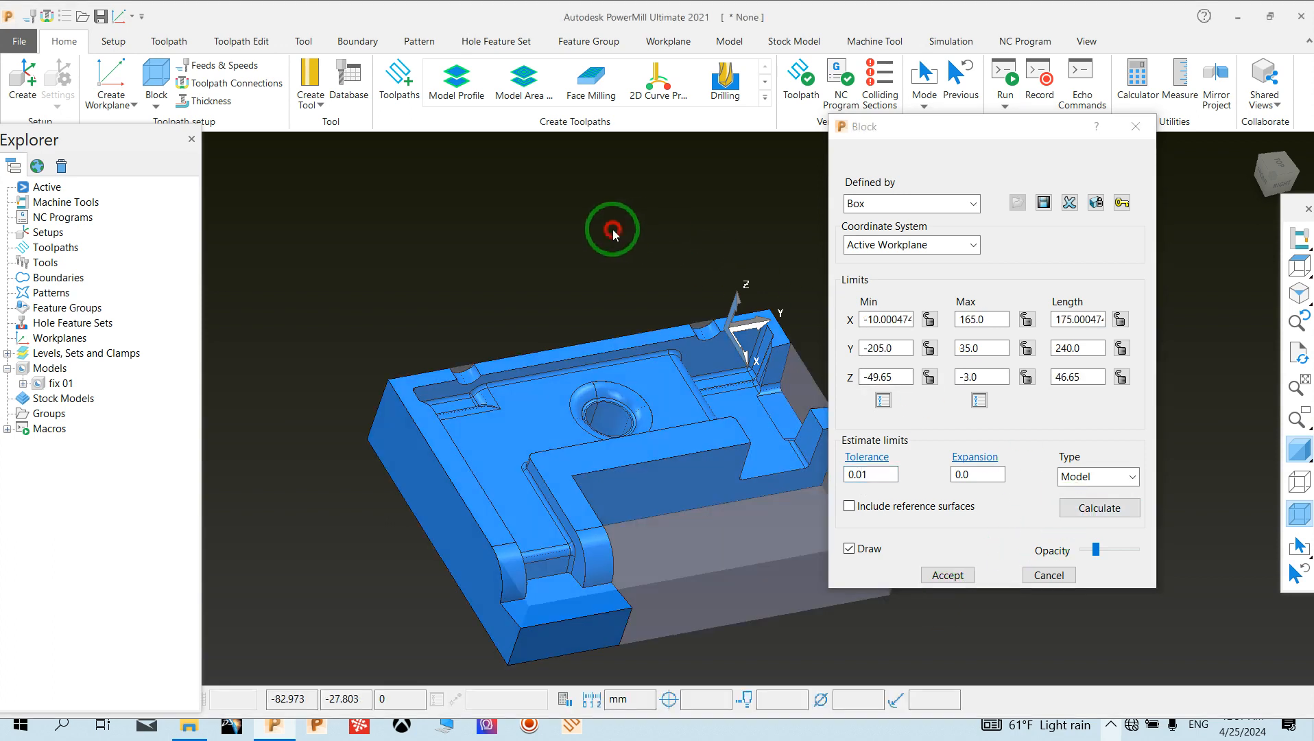
click(1125, 509)
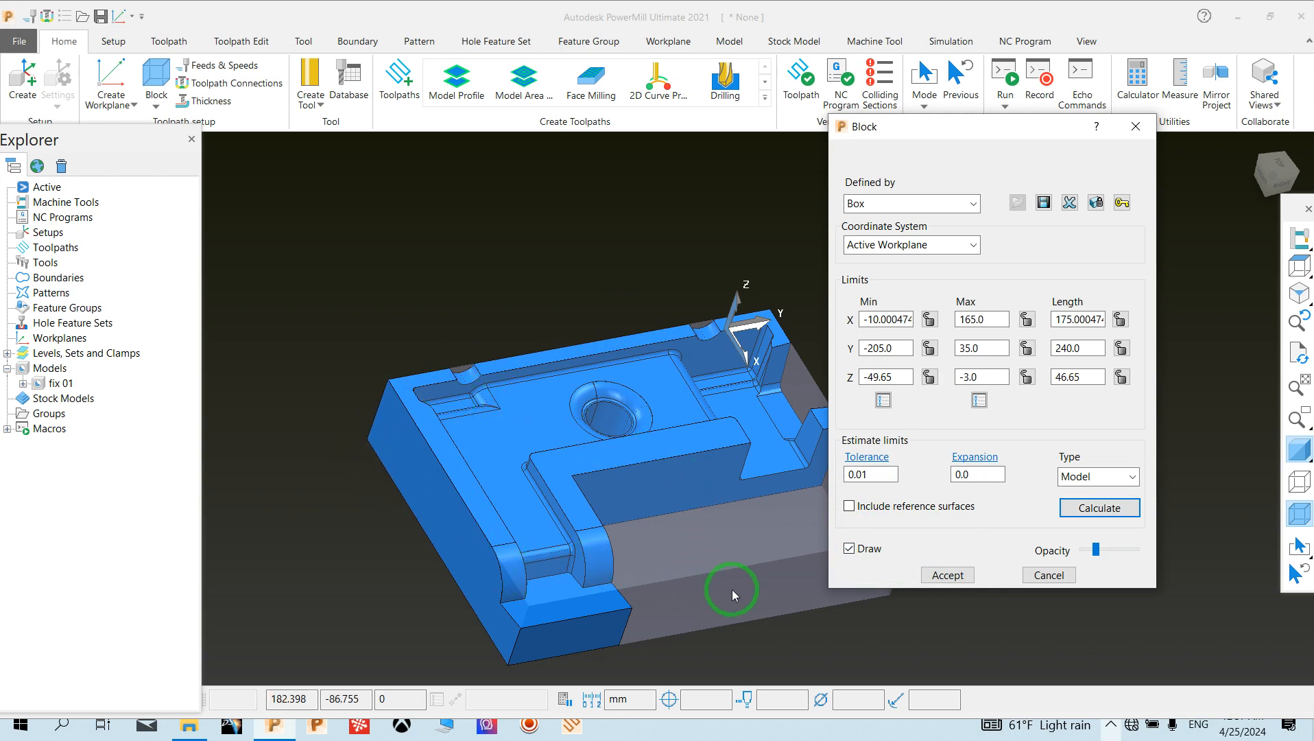
click(936, 575)
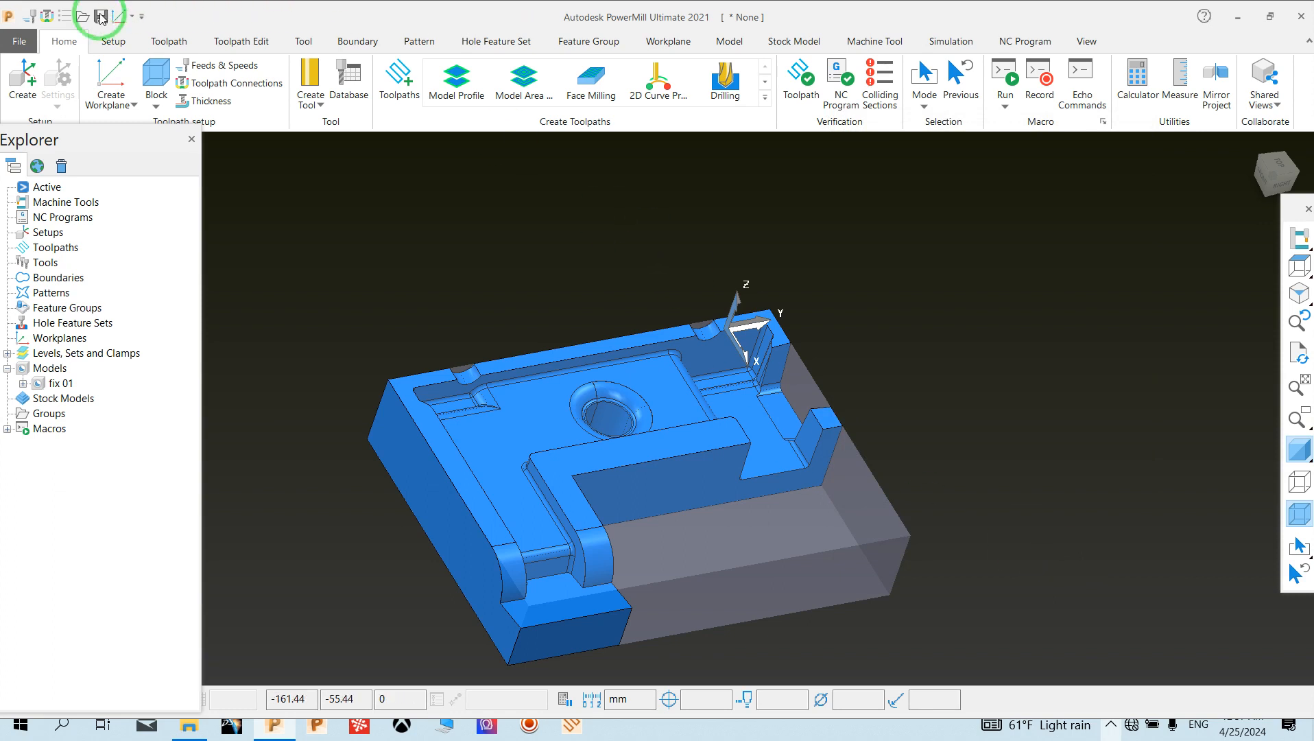
- Create a workplane positioned on the block at the centre of its top face
click(122, 99)
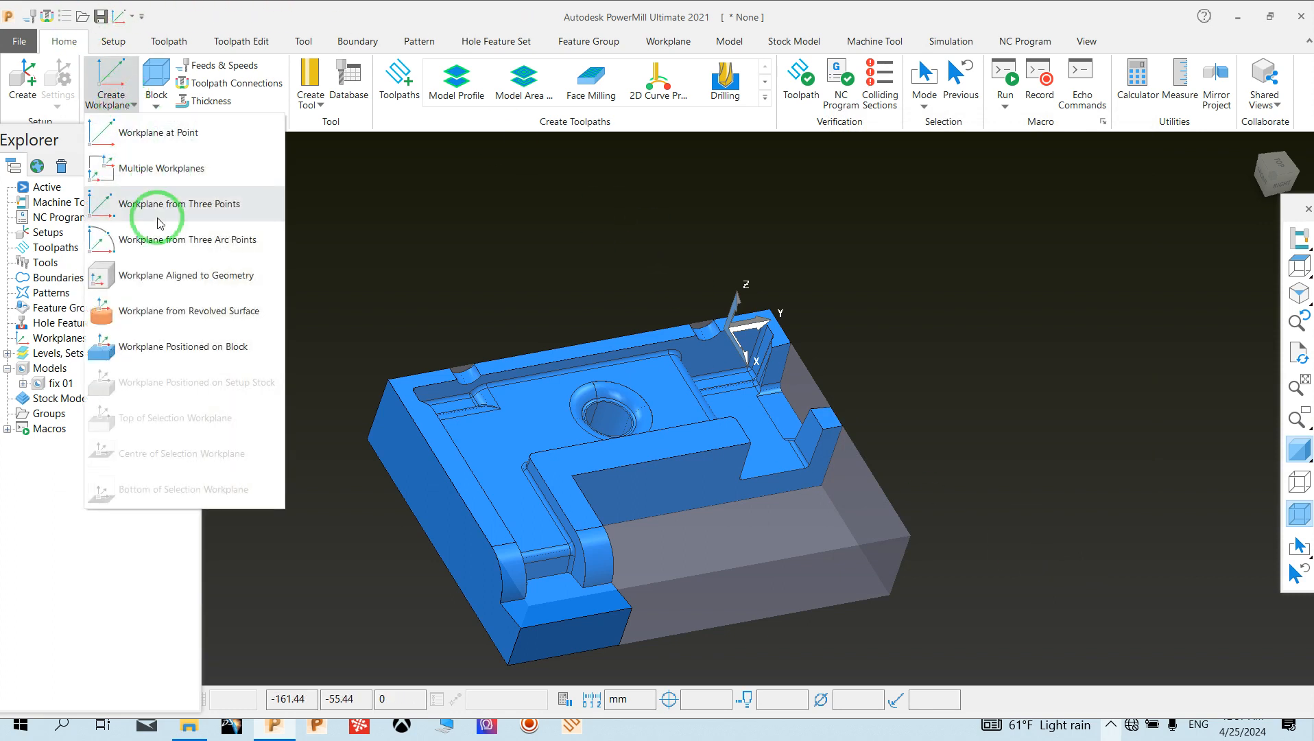
click(172, 353)
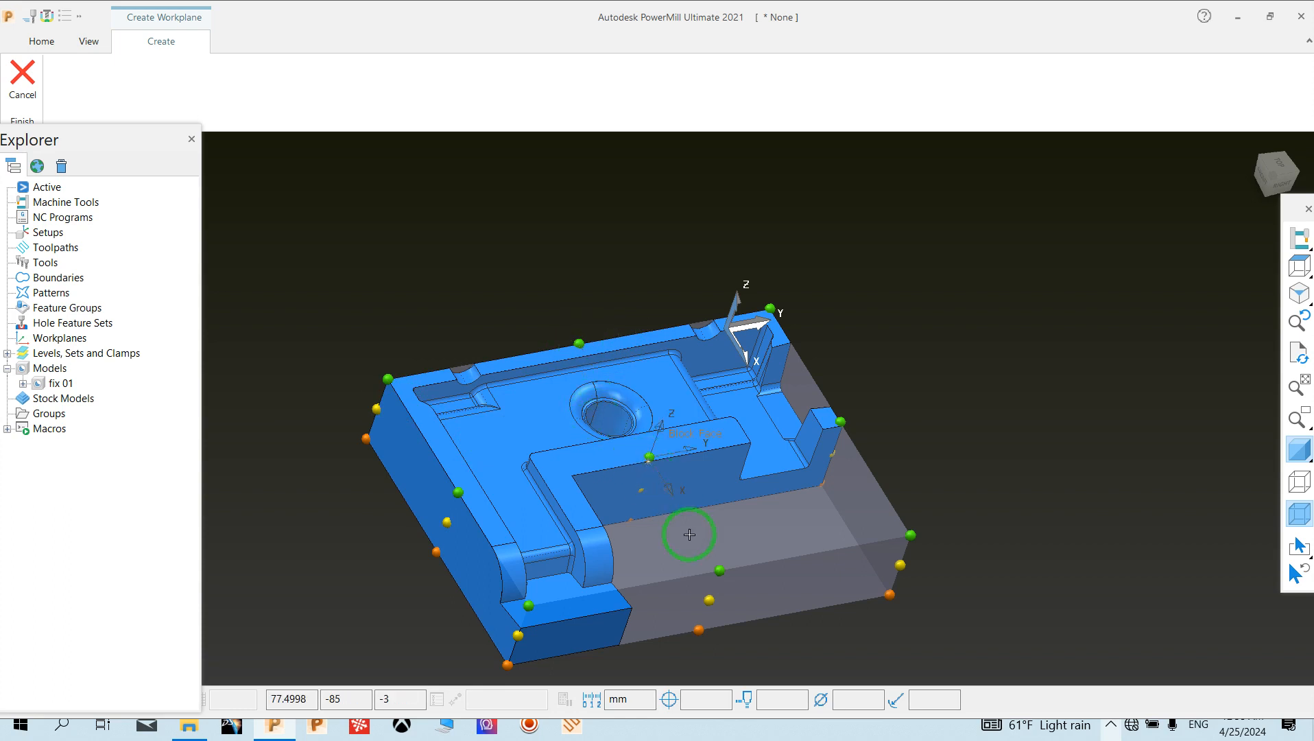
click(648, 457)
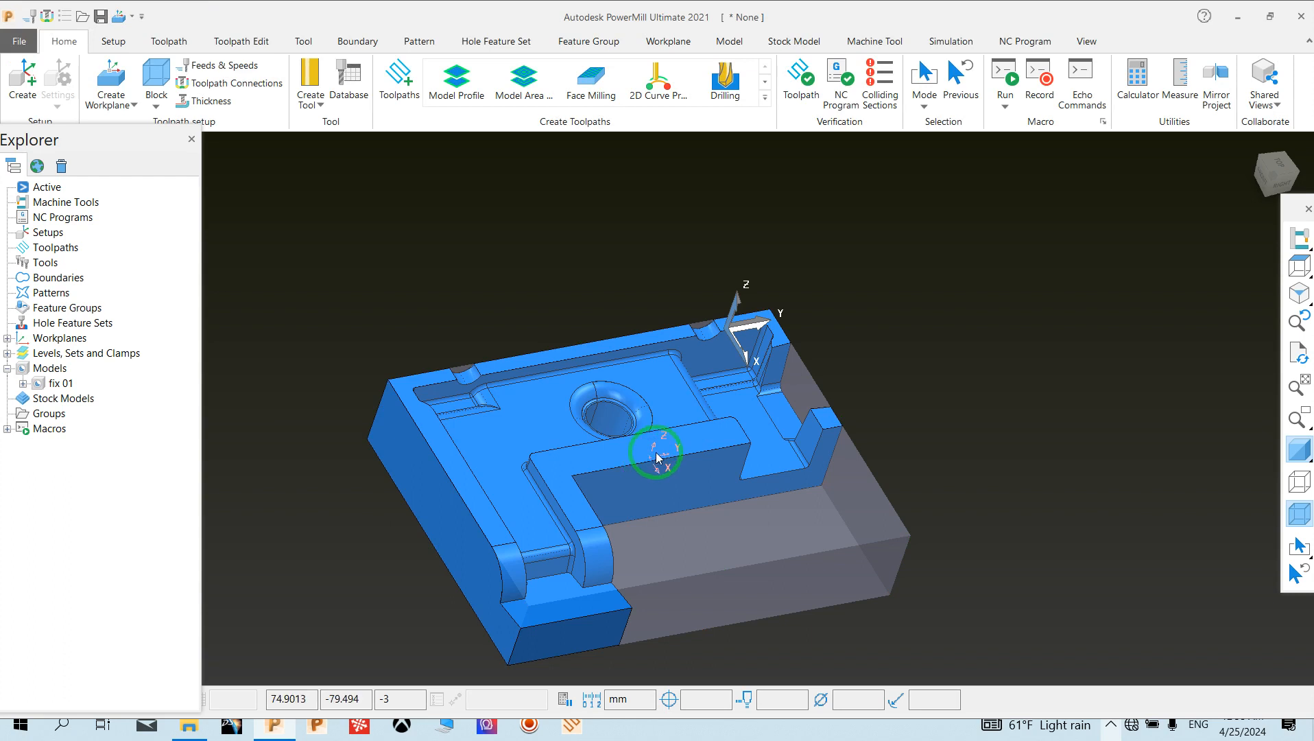
- Edit workplane 1 by swapping its axes so X runs along the block's long side with Z still upward, and accept the change
click(8, 337)
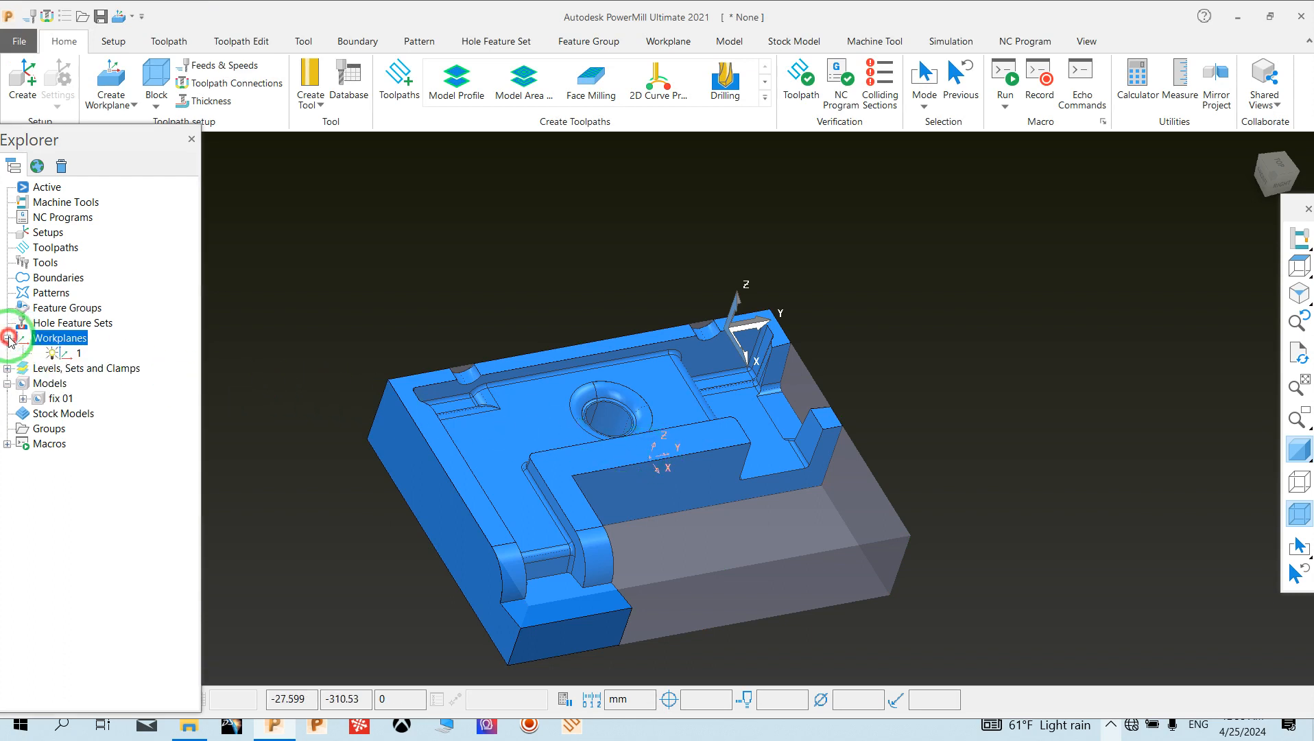
right_click(66, 354)
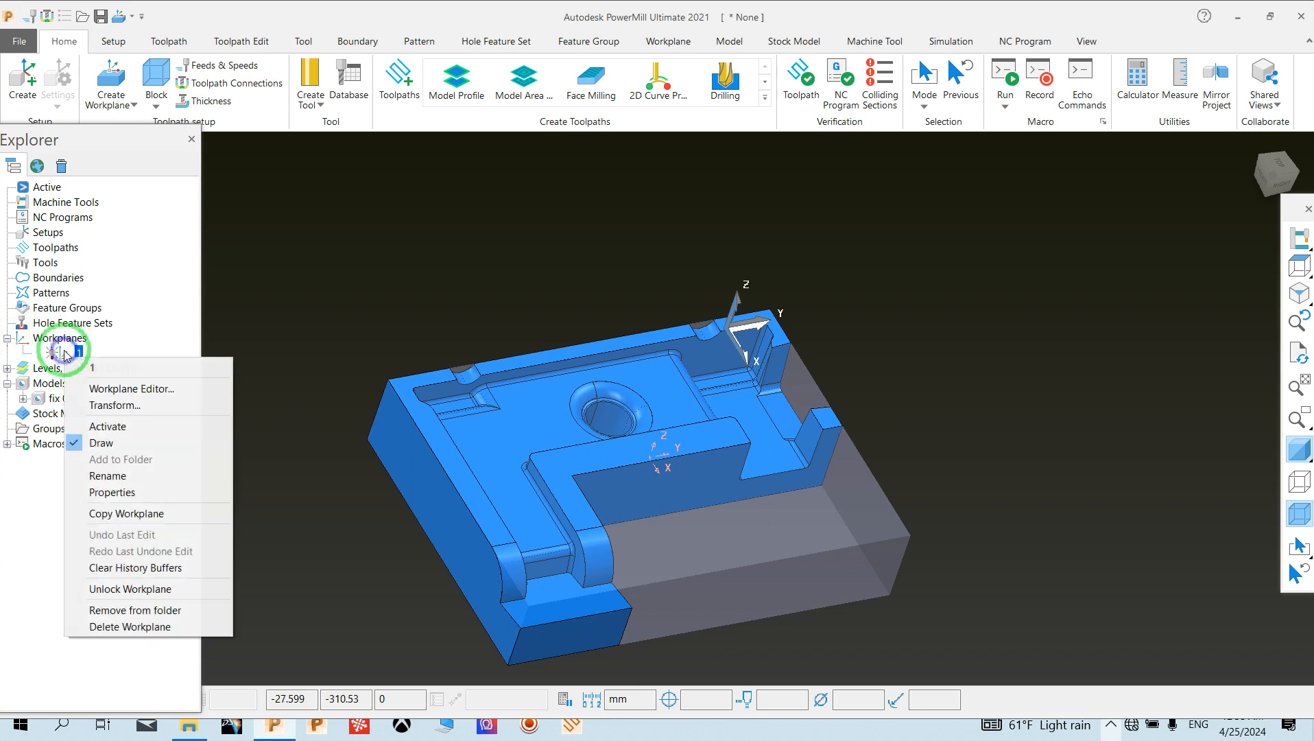
click(114, 389)
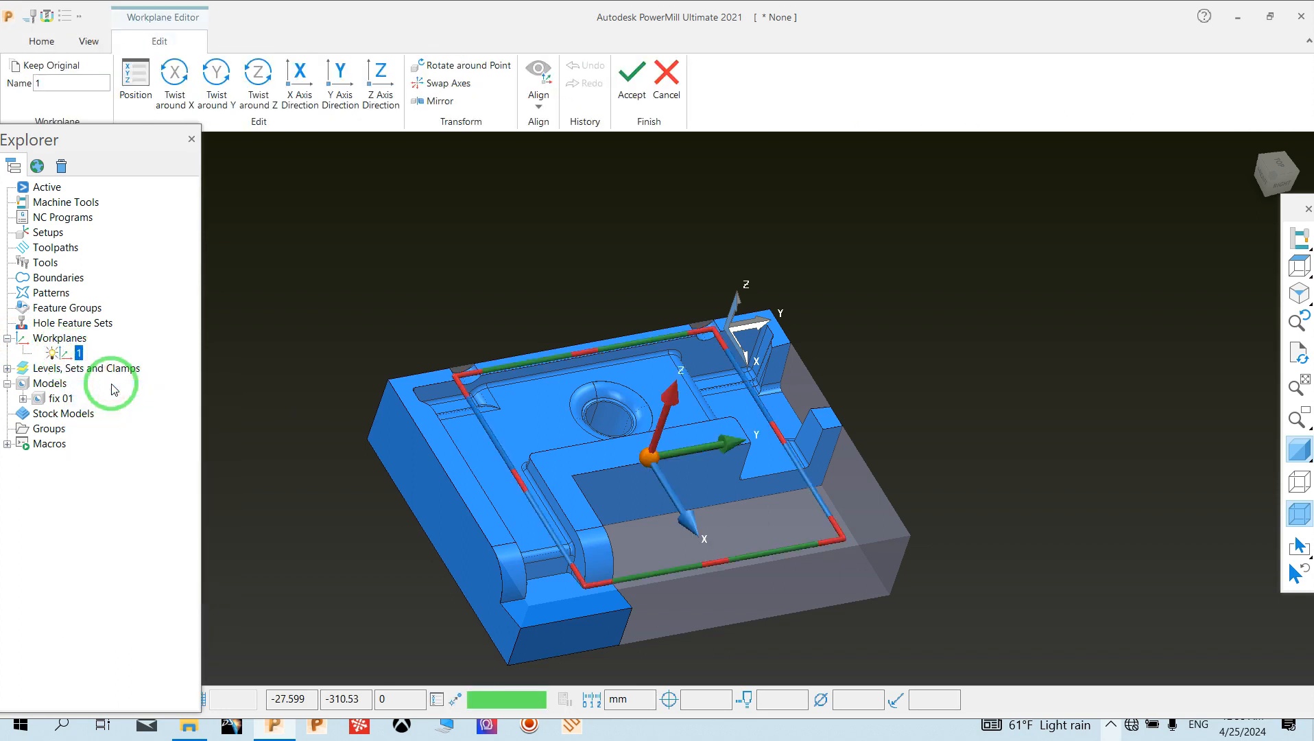
click(444, 83)
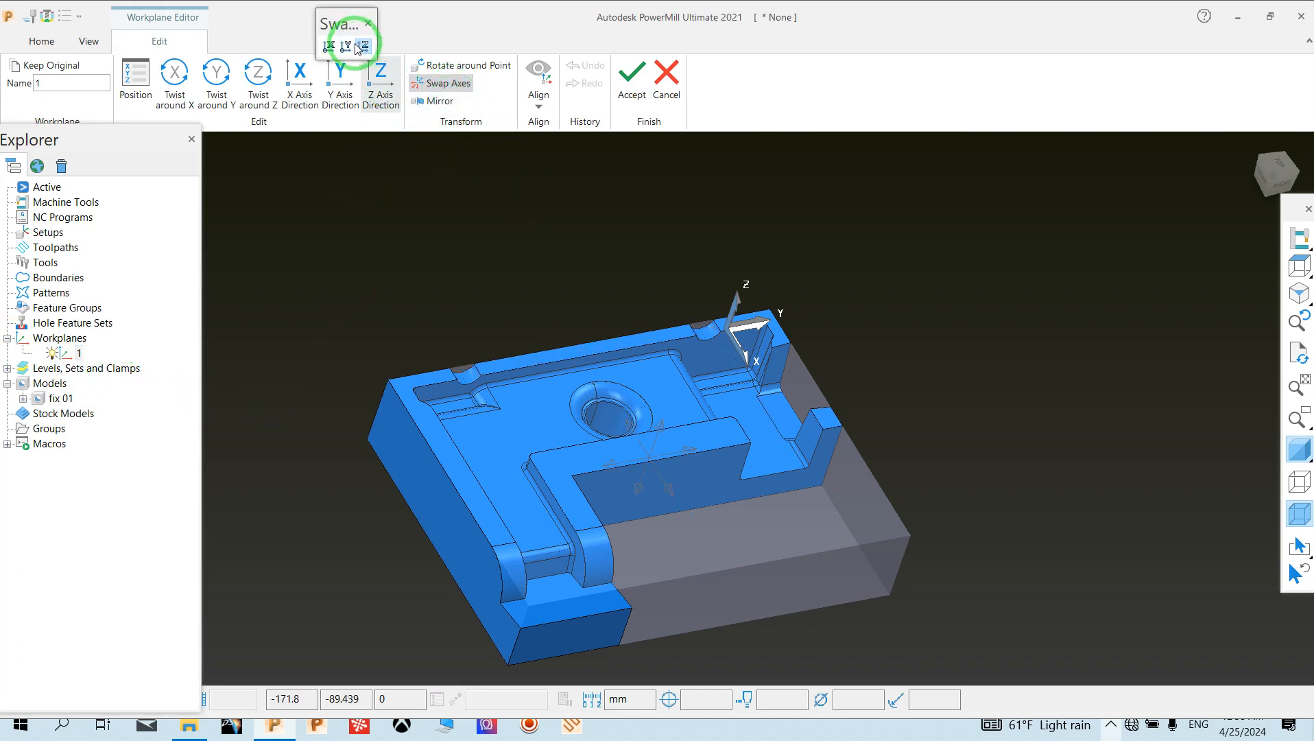
click(660, 426)
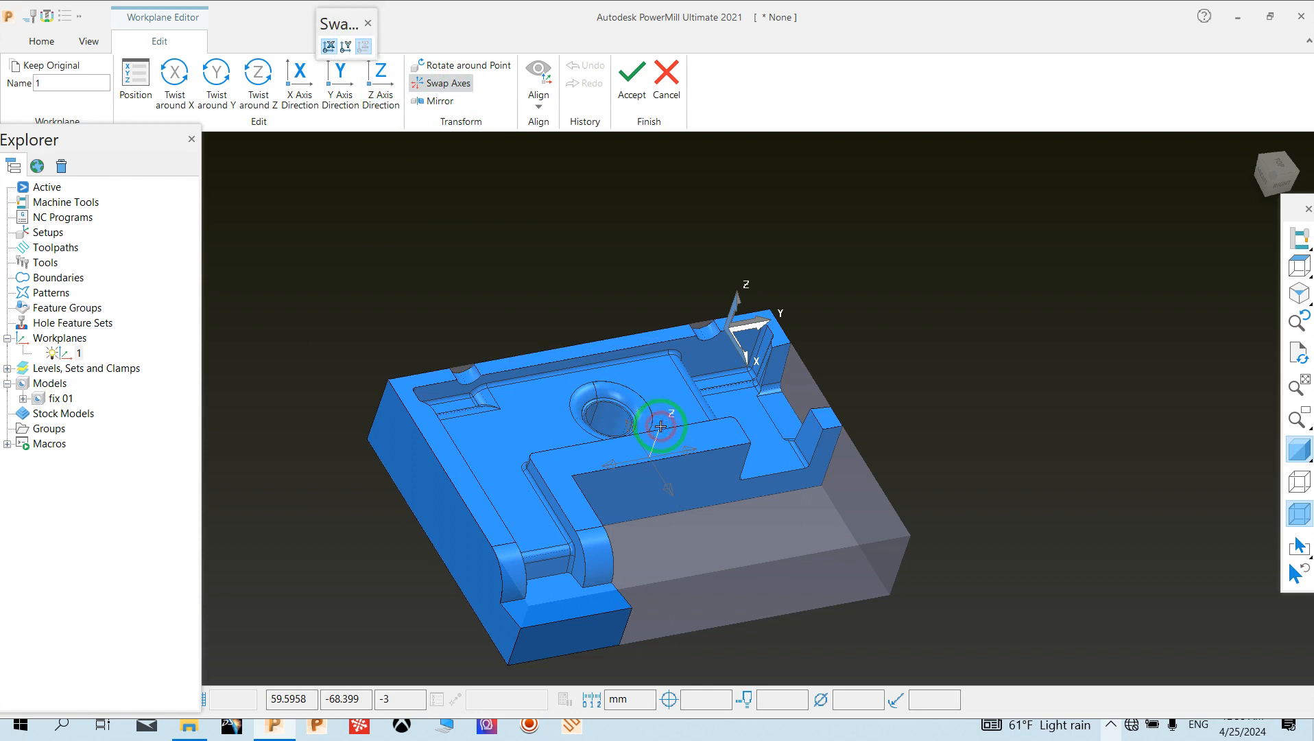
click(694, 447)
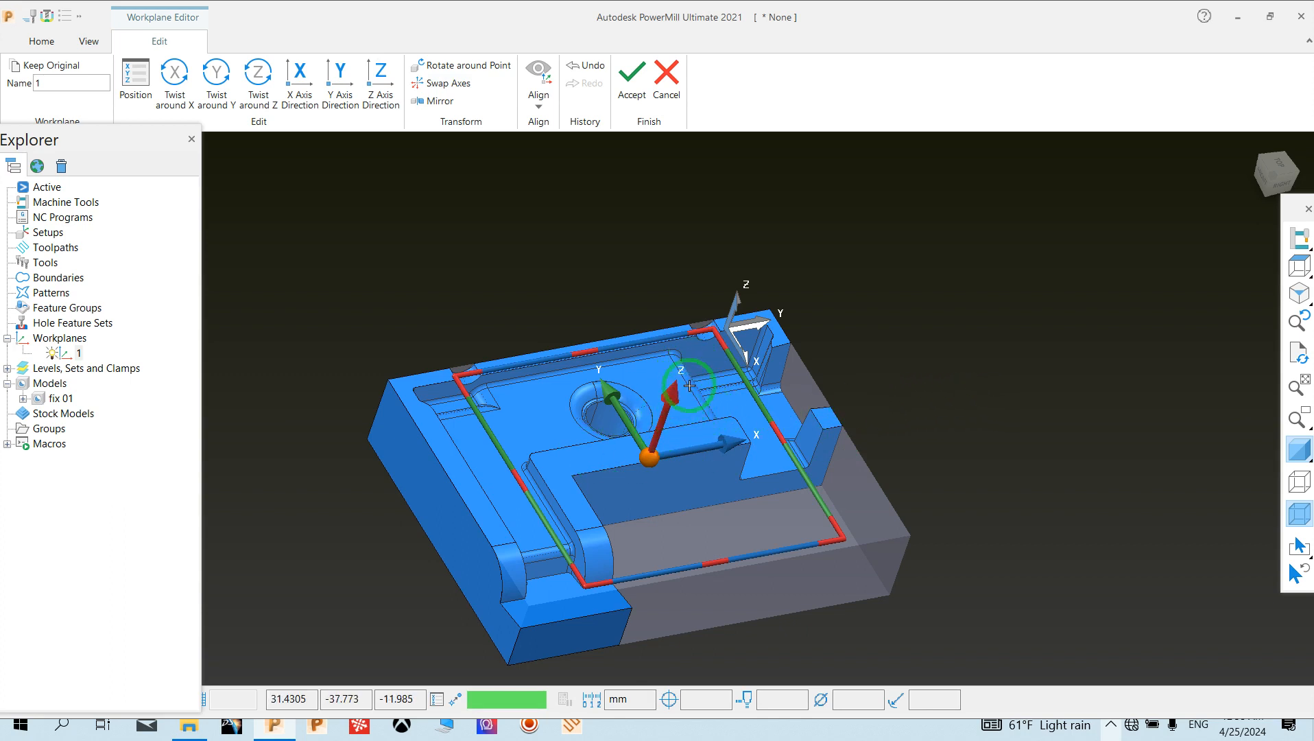
click(628, 89)
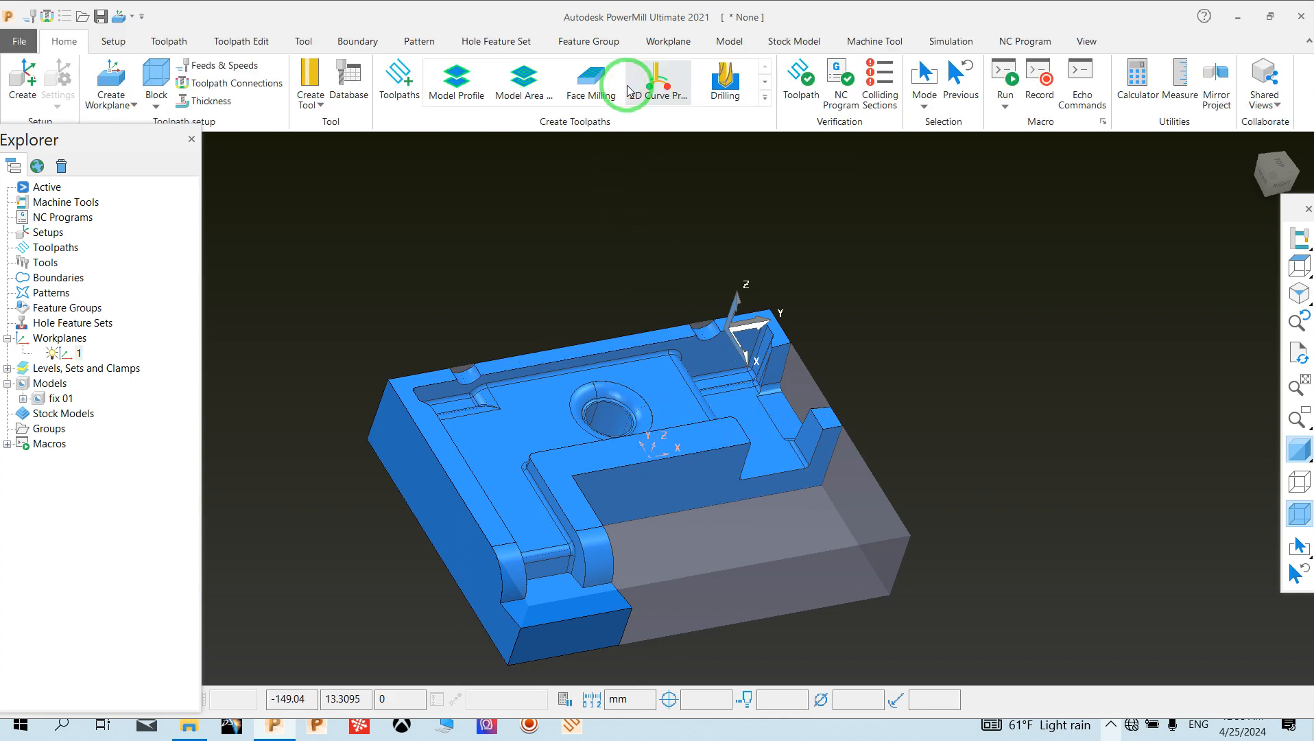
- Activate workplane 1 and recalculate the box block around the model in it with tolerance 0.01 and expansion 0.0, and accept it
double_click(68, 354)
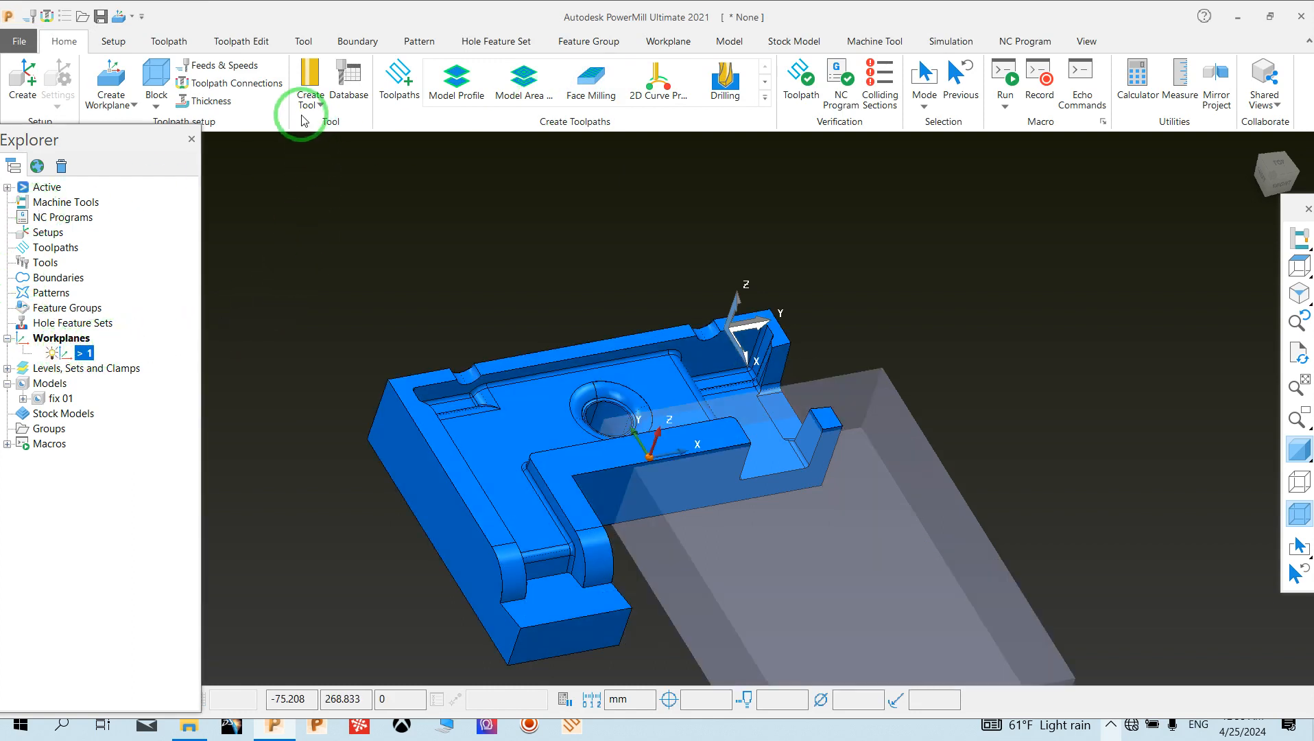
click(414, 285)
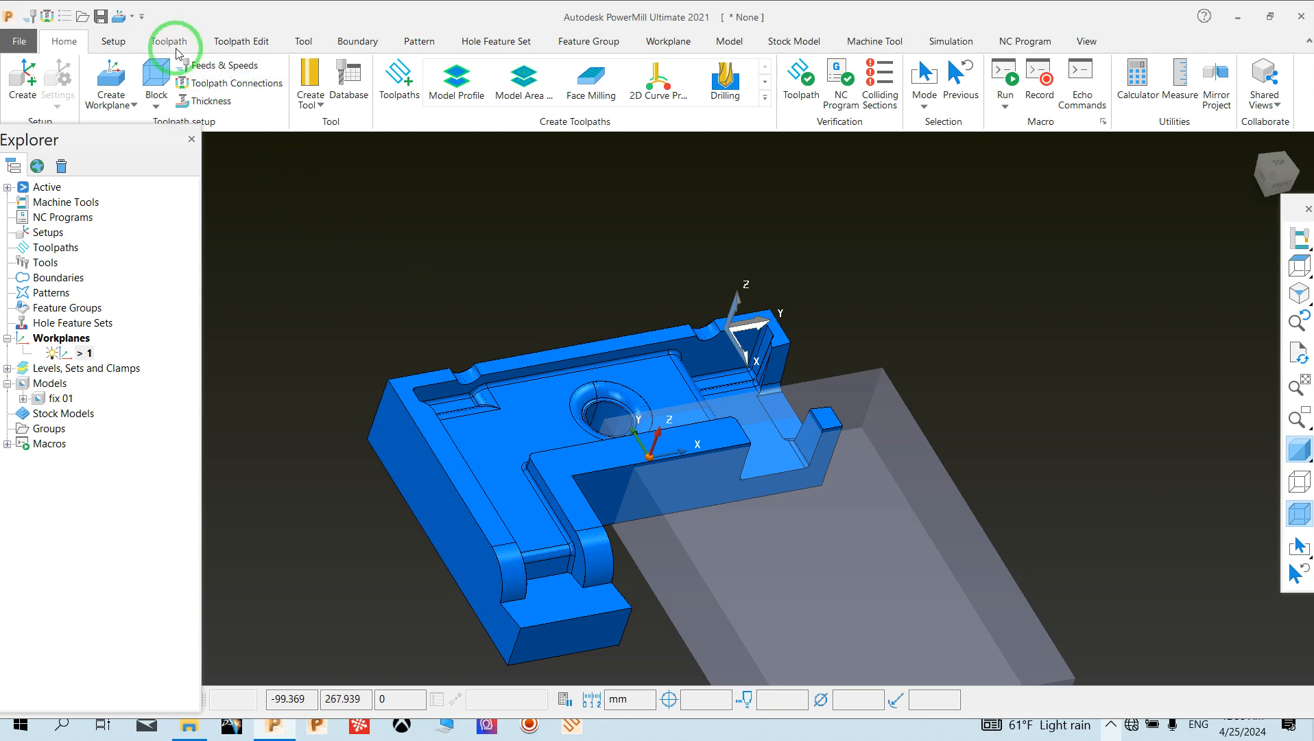
click(156, 81)
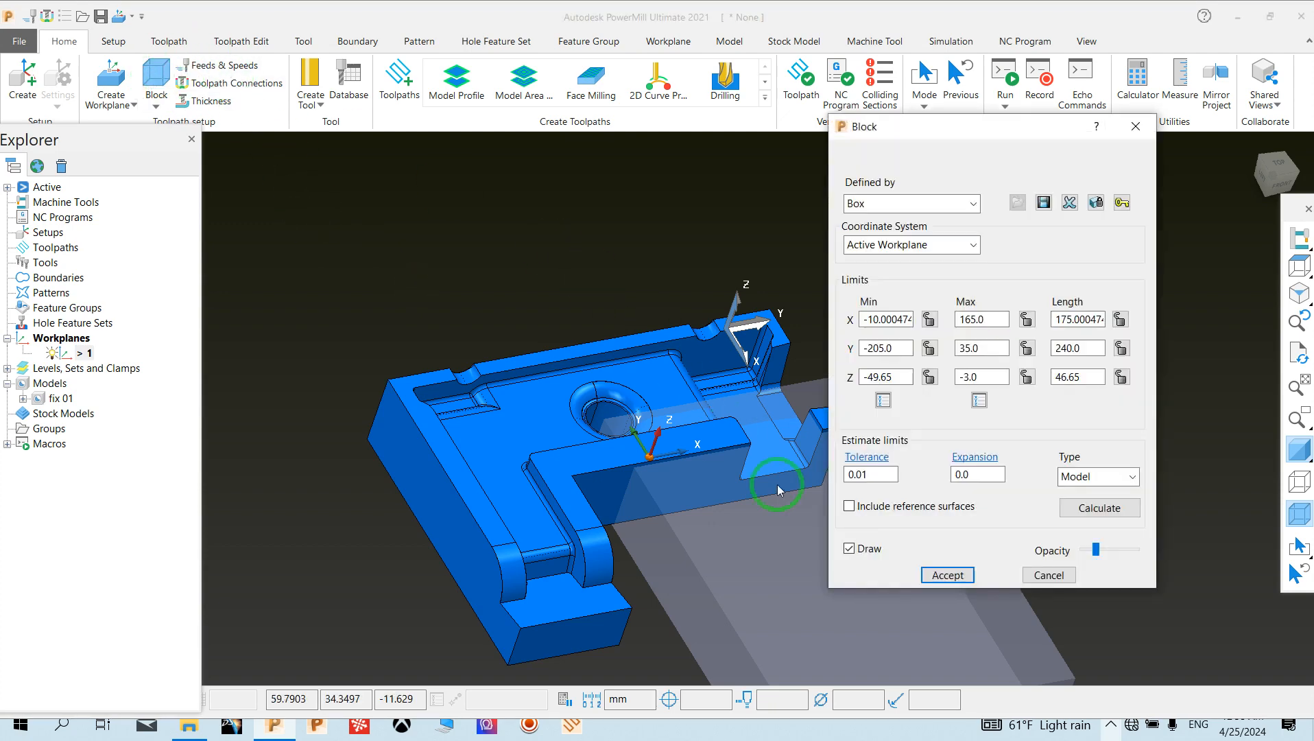
click(1096, 511)
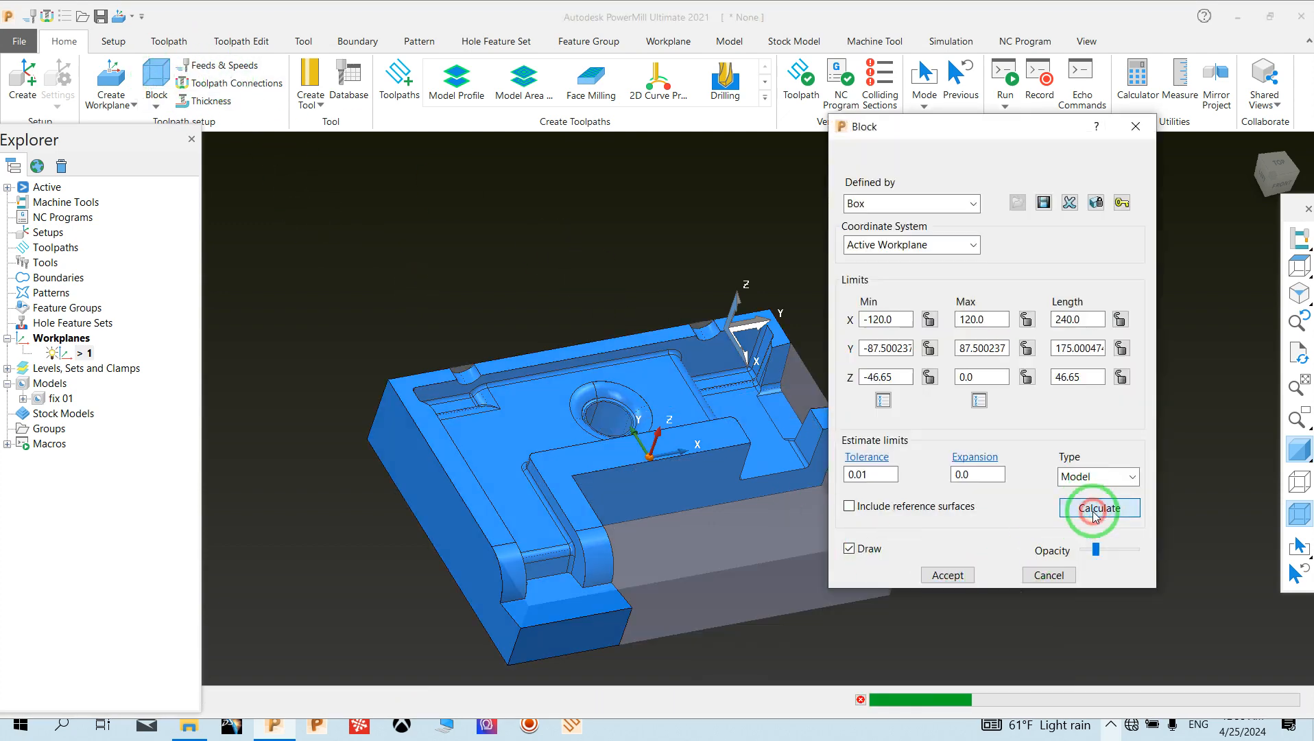
click(952, 578)
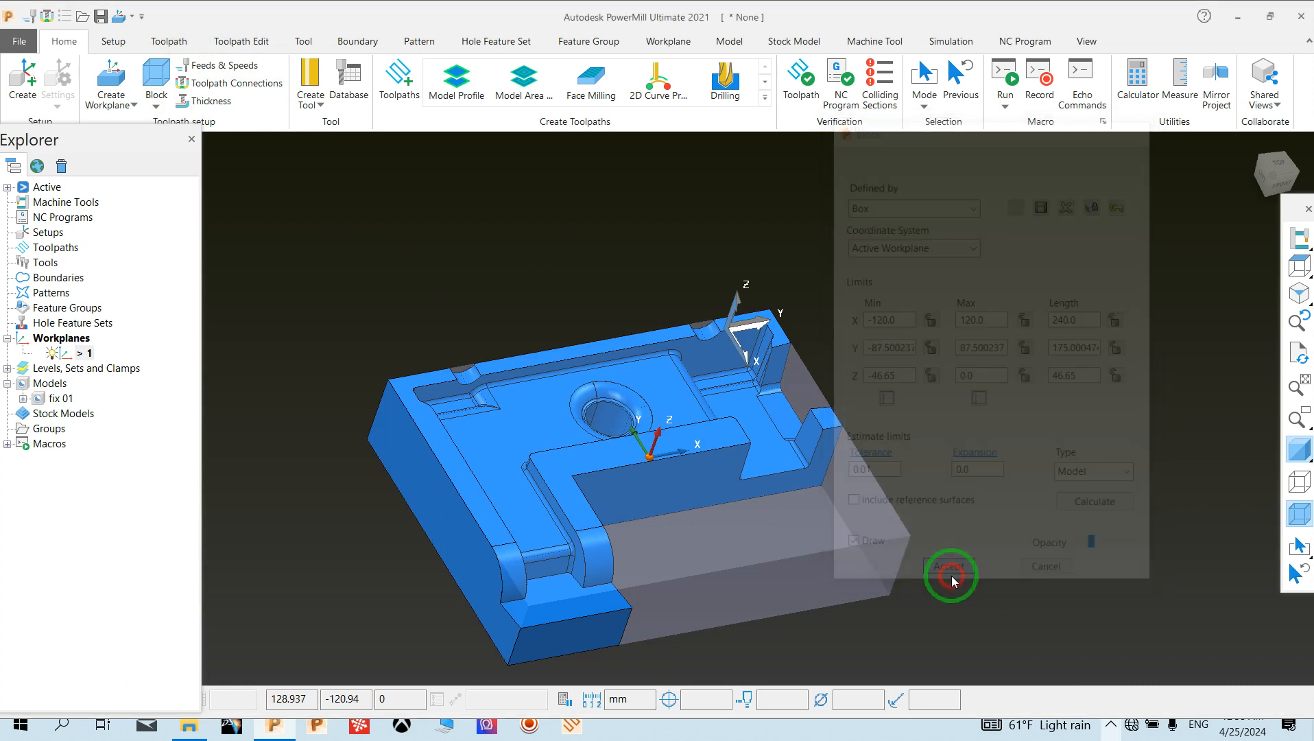
- Check the block and workplane 1's axis directions from the top, the right side and a tilted front view
mouse_move(1298, 265)
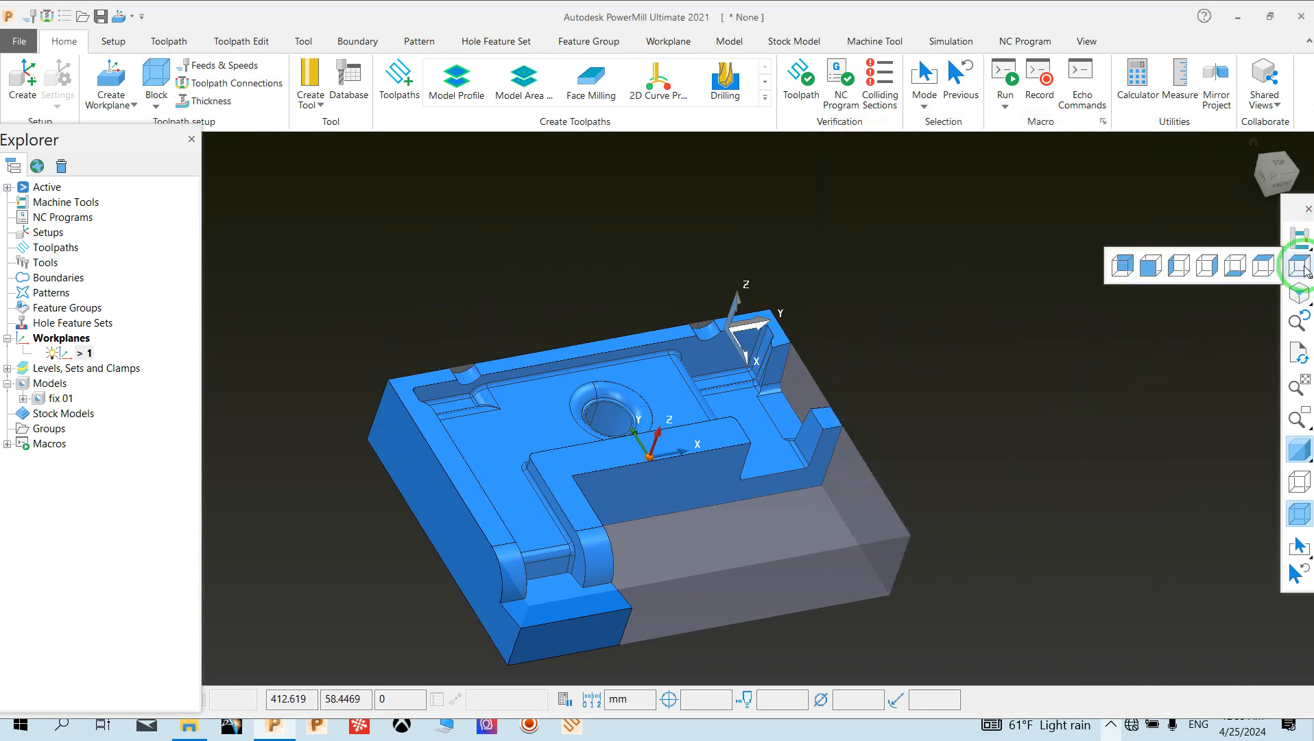
click(1150, 264)
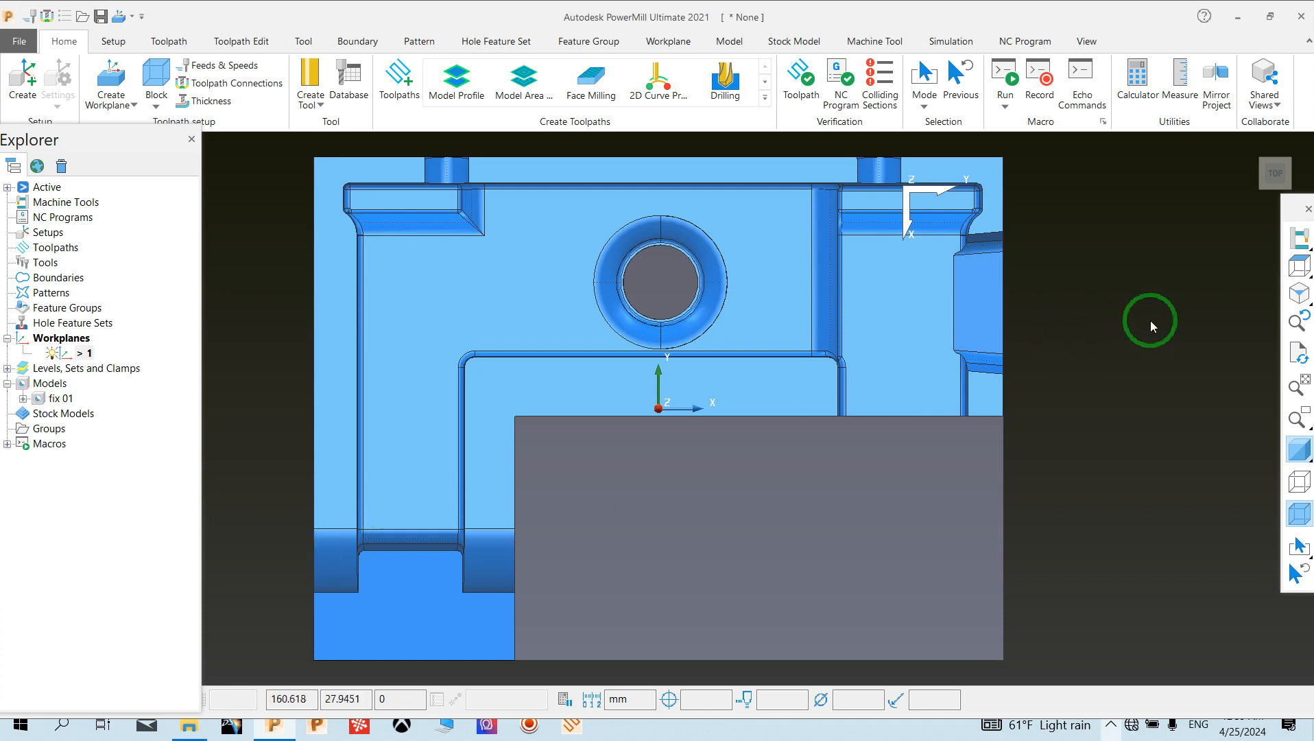
mouse_move(1298, 265)
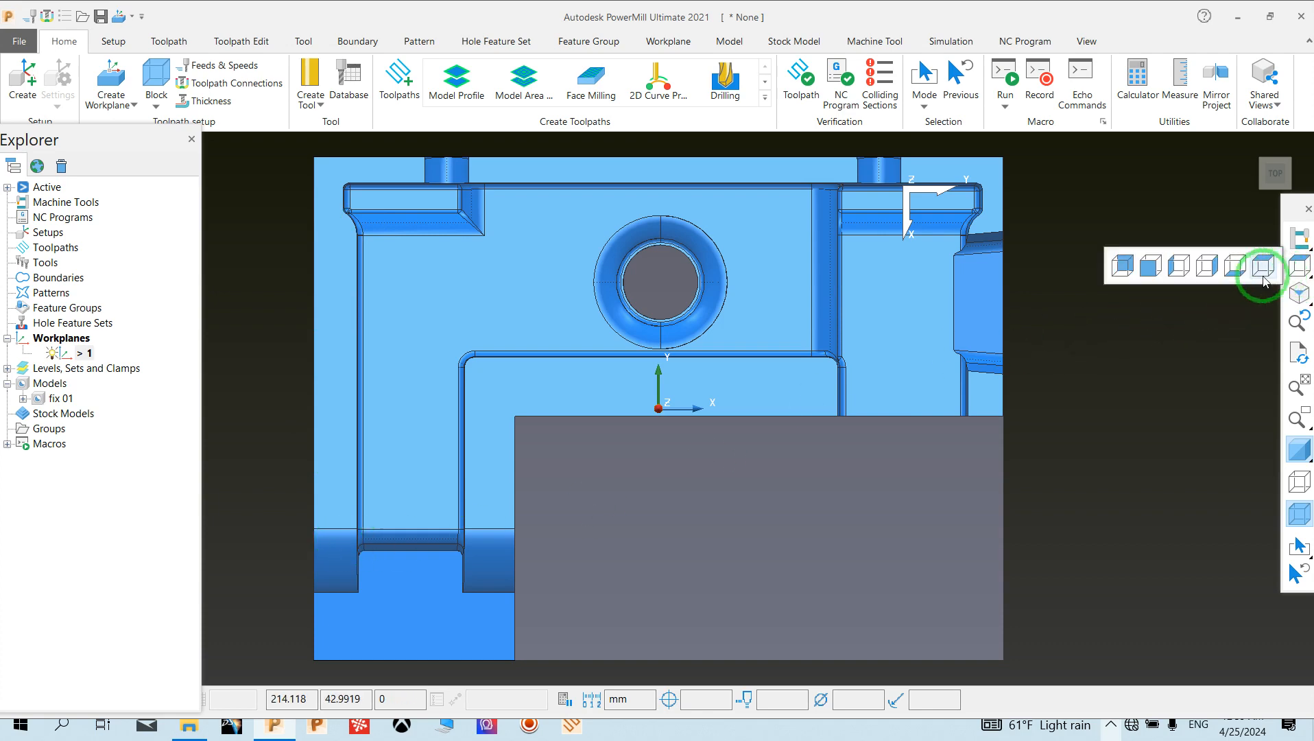
click(1205, 266)
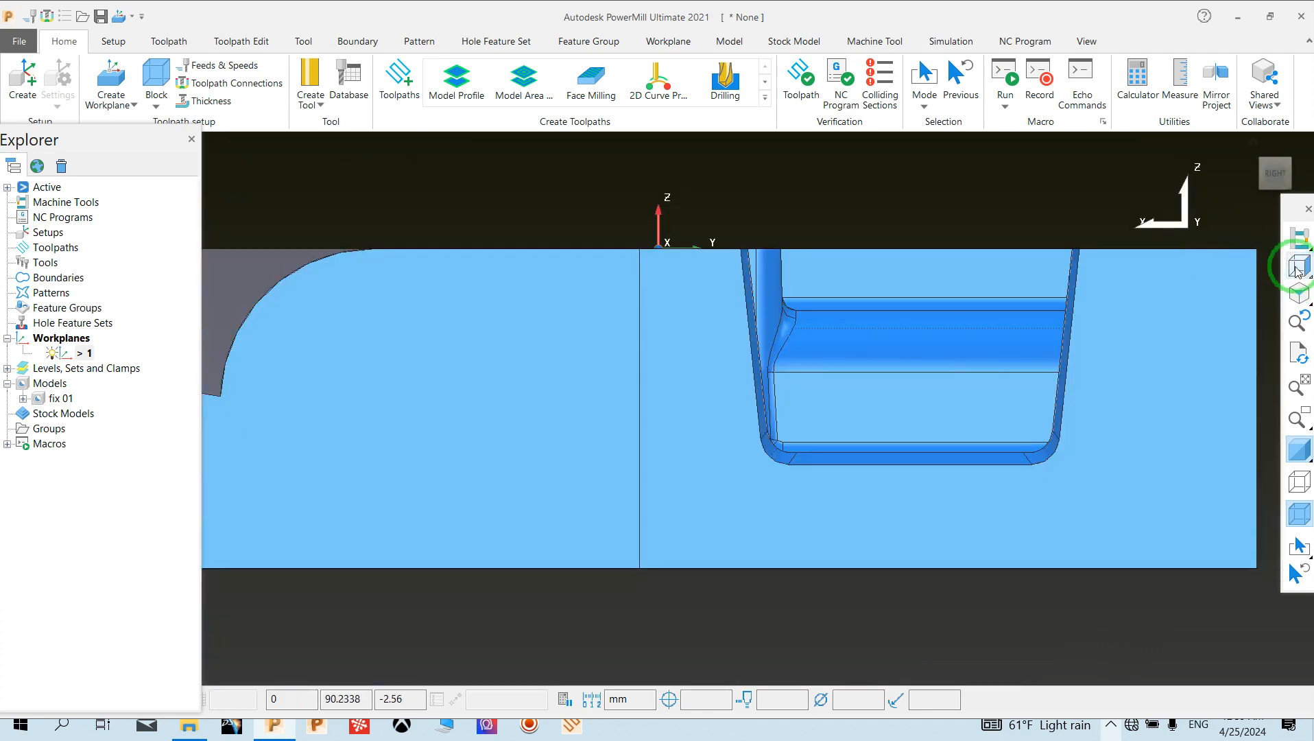
click(1297, 269)
click(1267, 266)
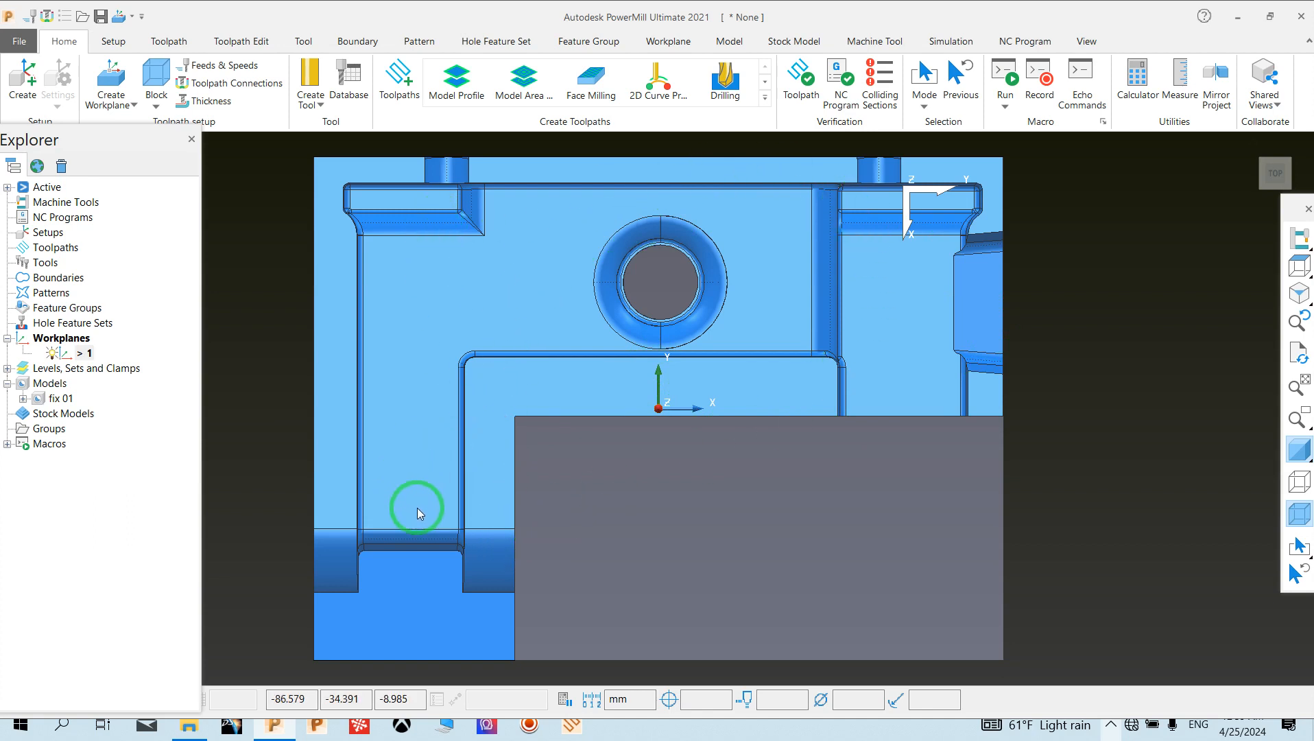
scroll(657, 520, down, 1)
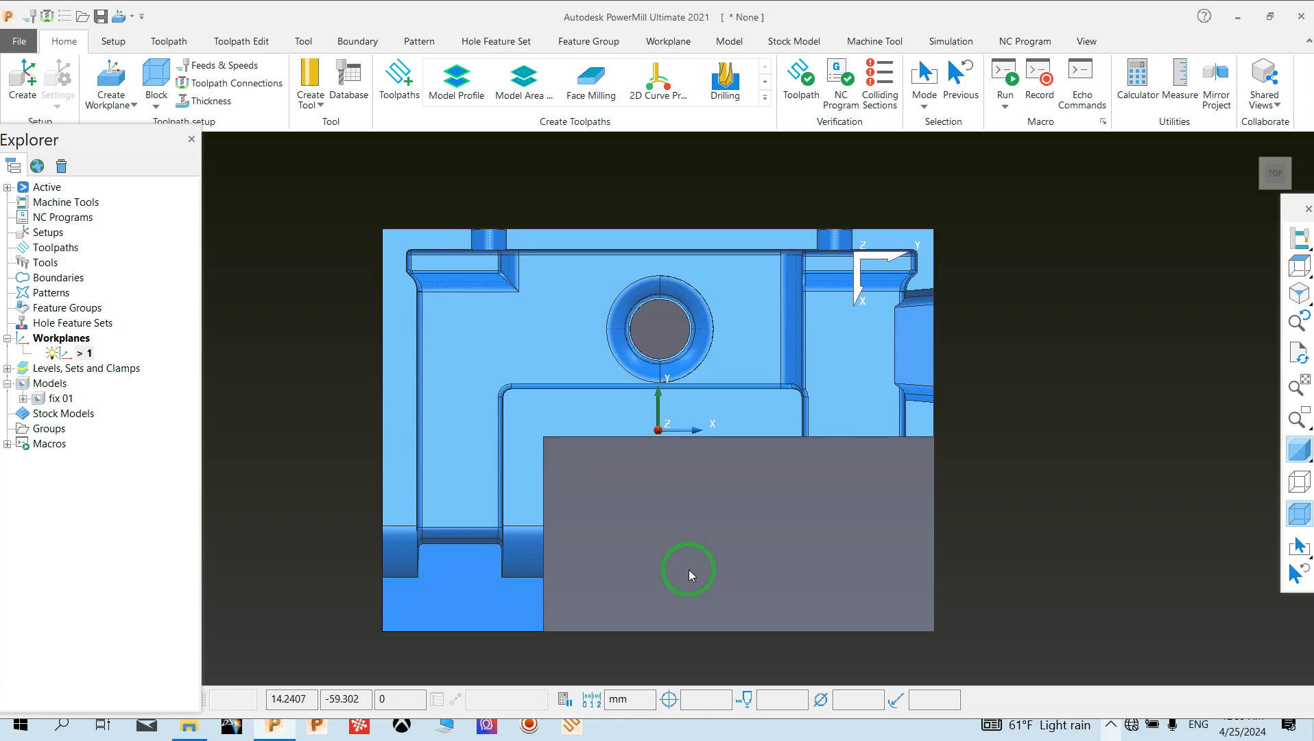
middle_drag(657, 635, 674, 403)
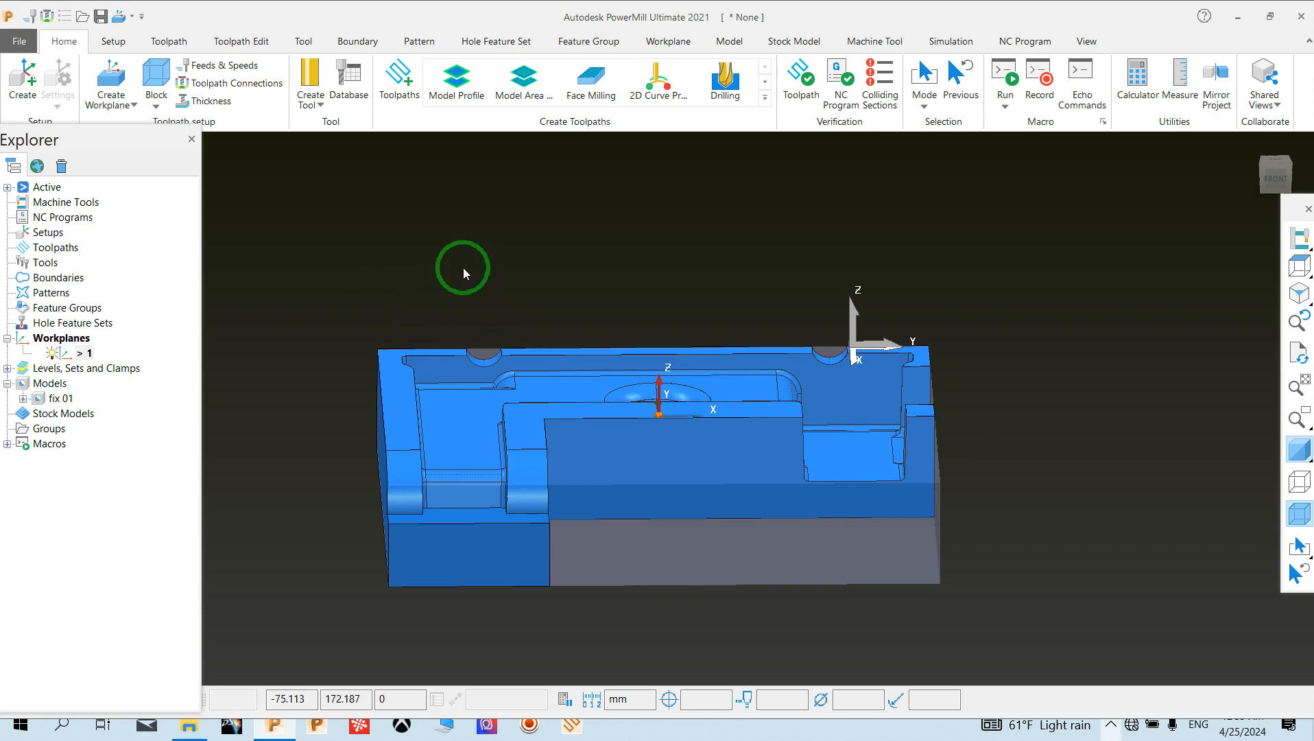
click(109, 103)
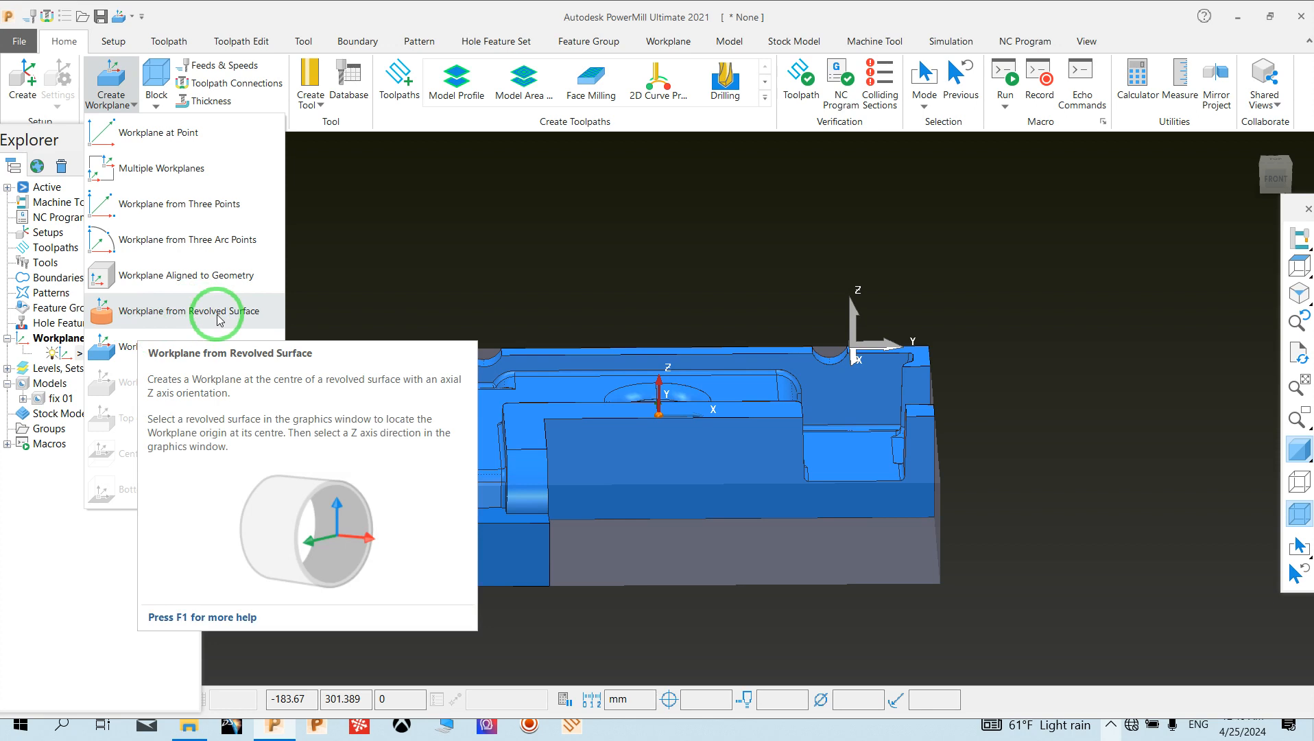
click(719, 246)
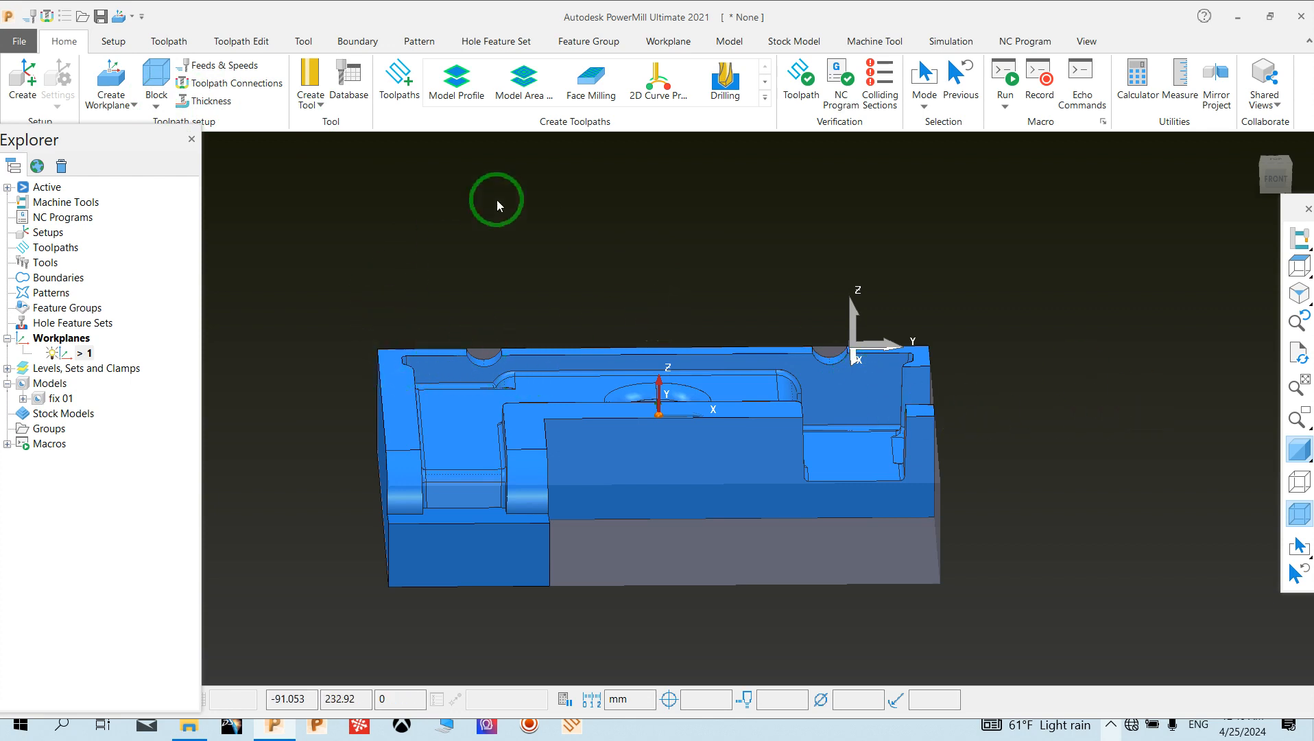
middle_drag(574, 254, 615, 483)
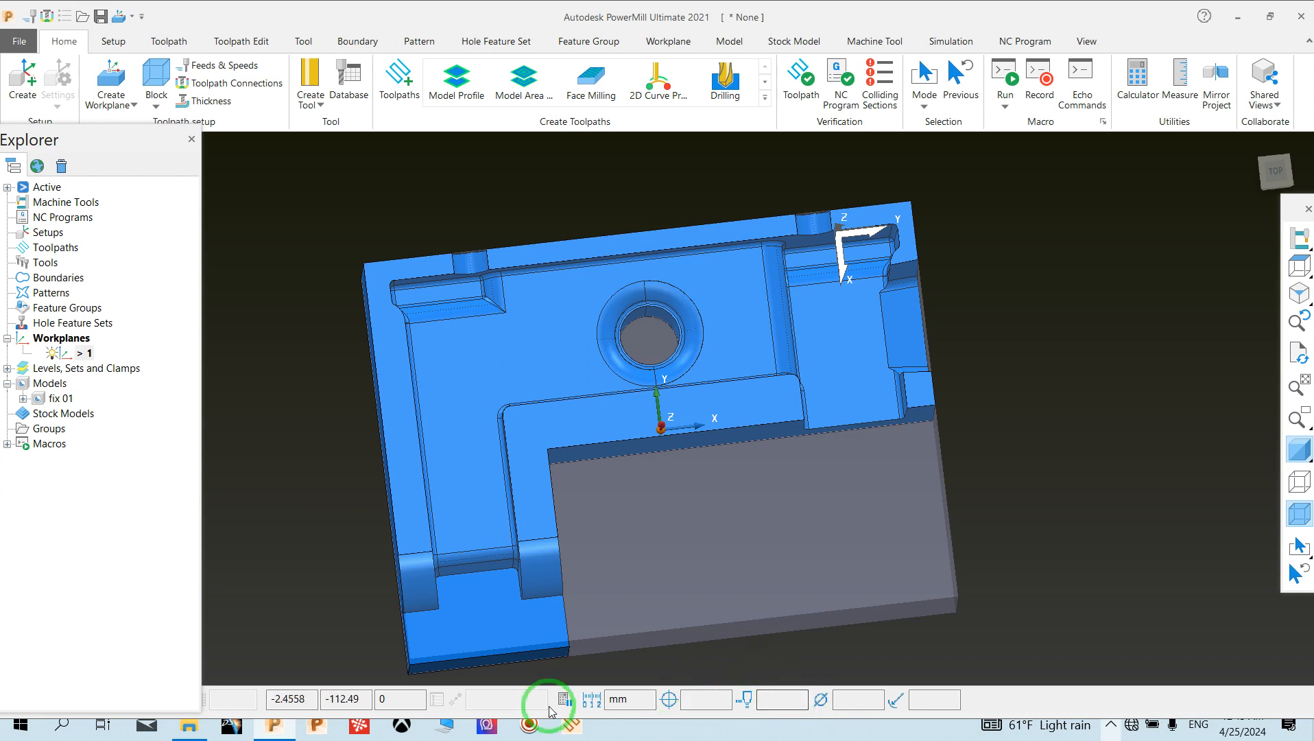
click(531, 727)
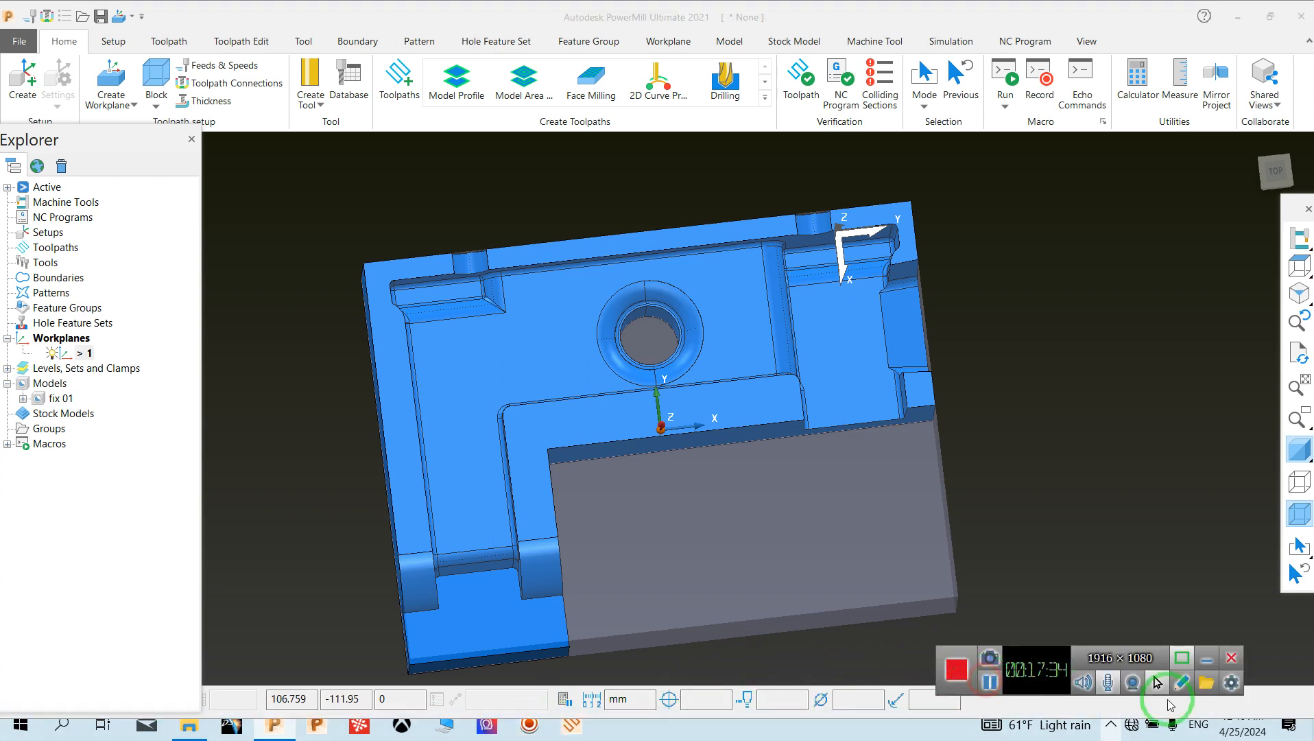
click(1207, 658)
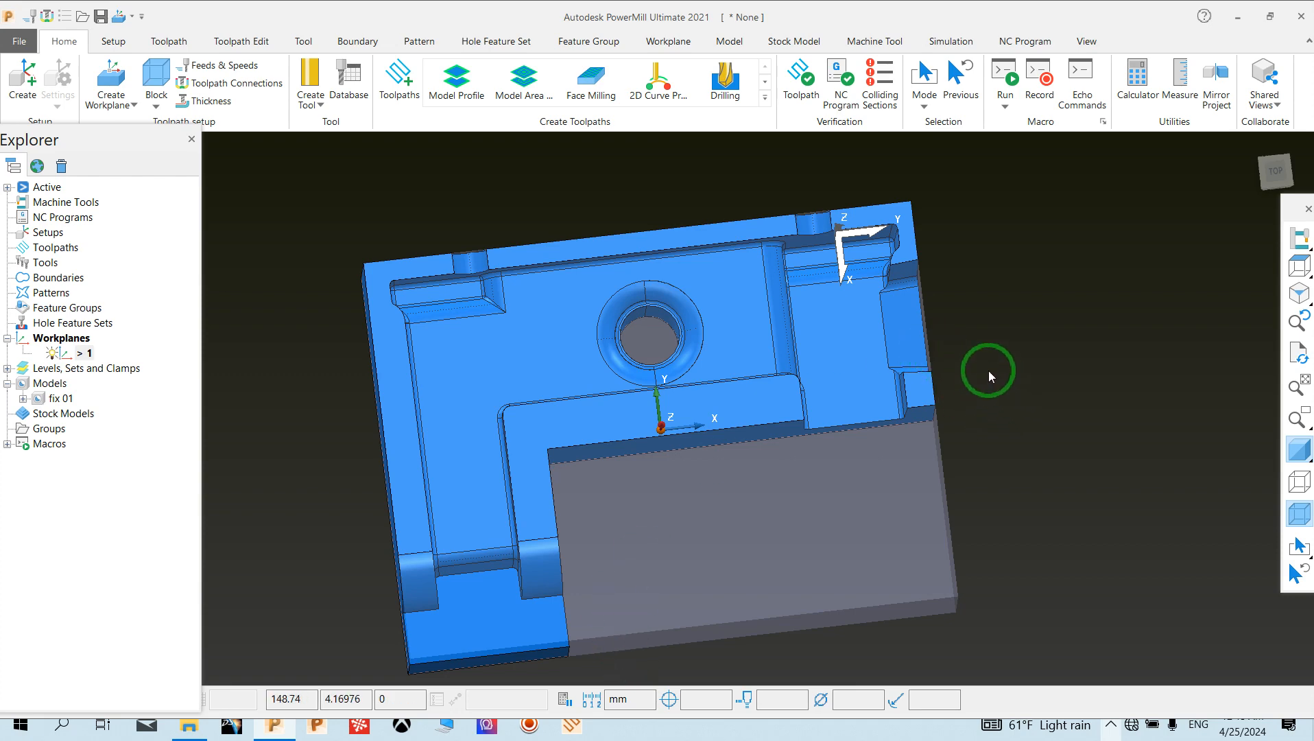
- Examine the model's side walls, pockets, ribs and central hole within the block from several angles
middle_drag(988, 371, 168, 257)
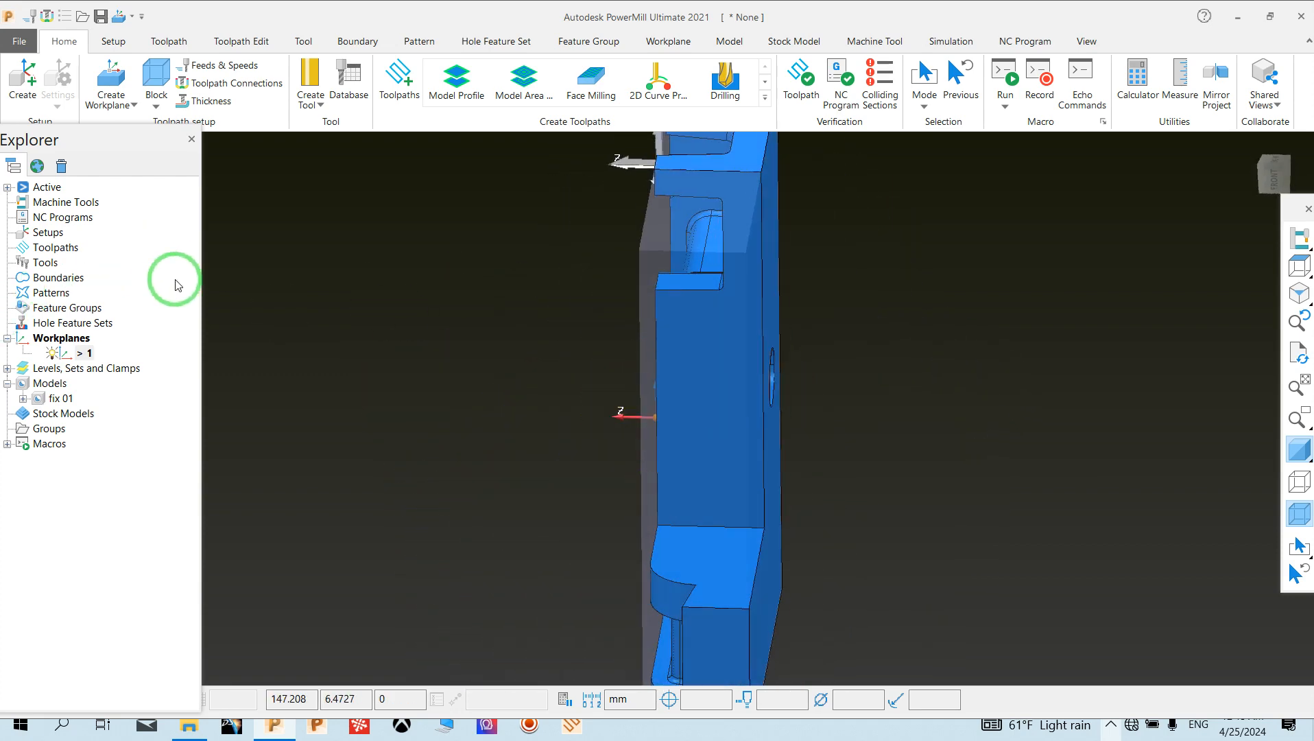
middle_drag(638, 300, 796, 284)
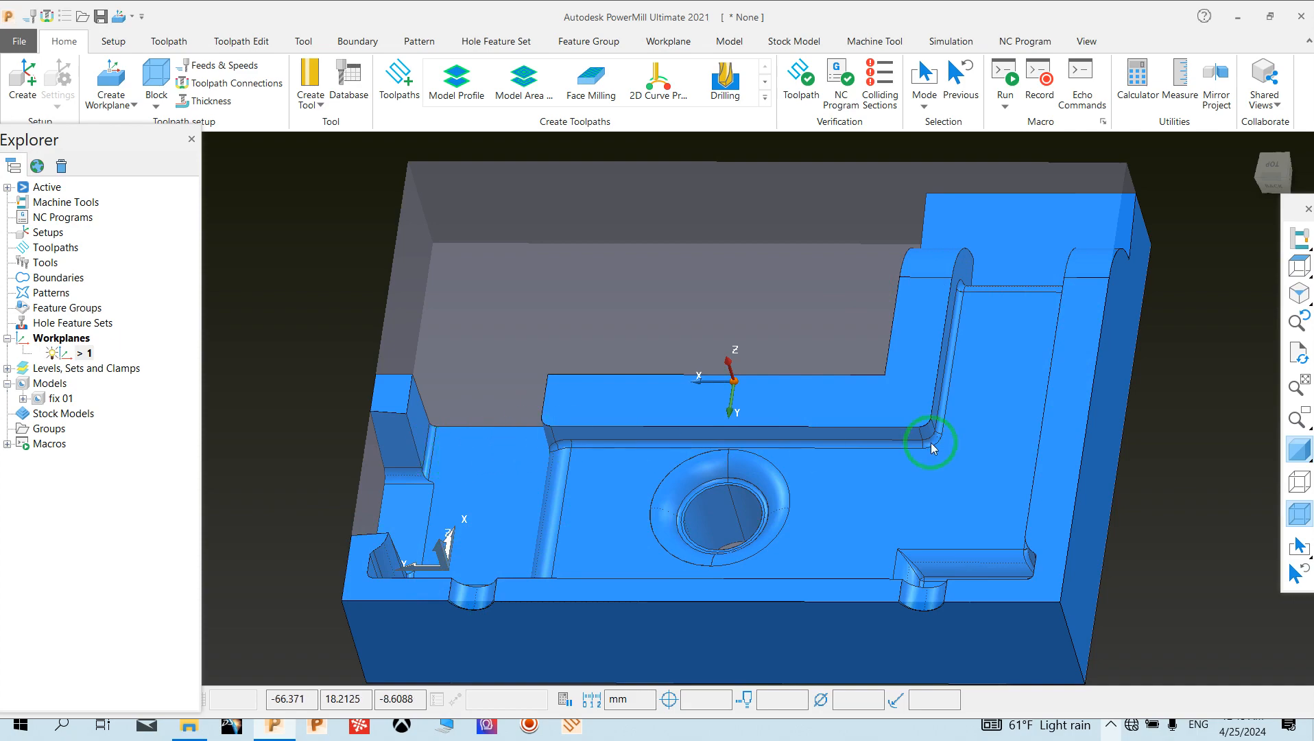
middle_drag(713, 622, 697, 456)
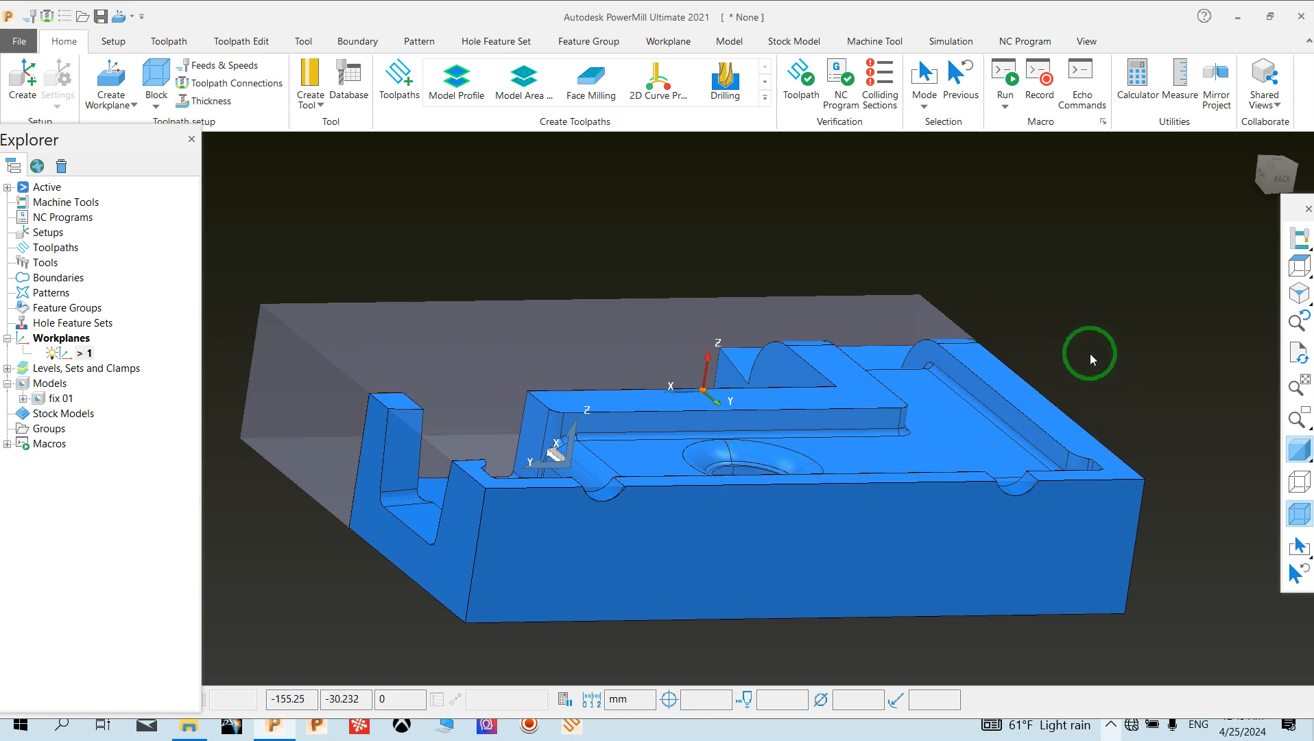
middle_drag(1089, 353, 1109, 542)
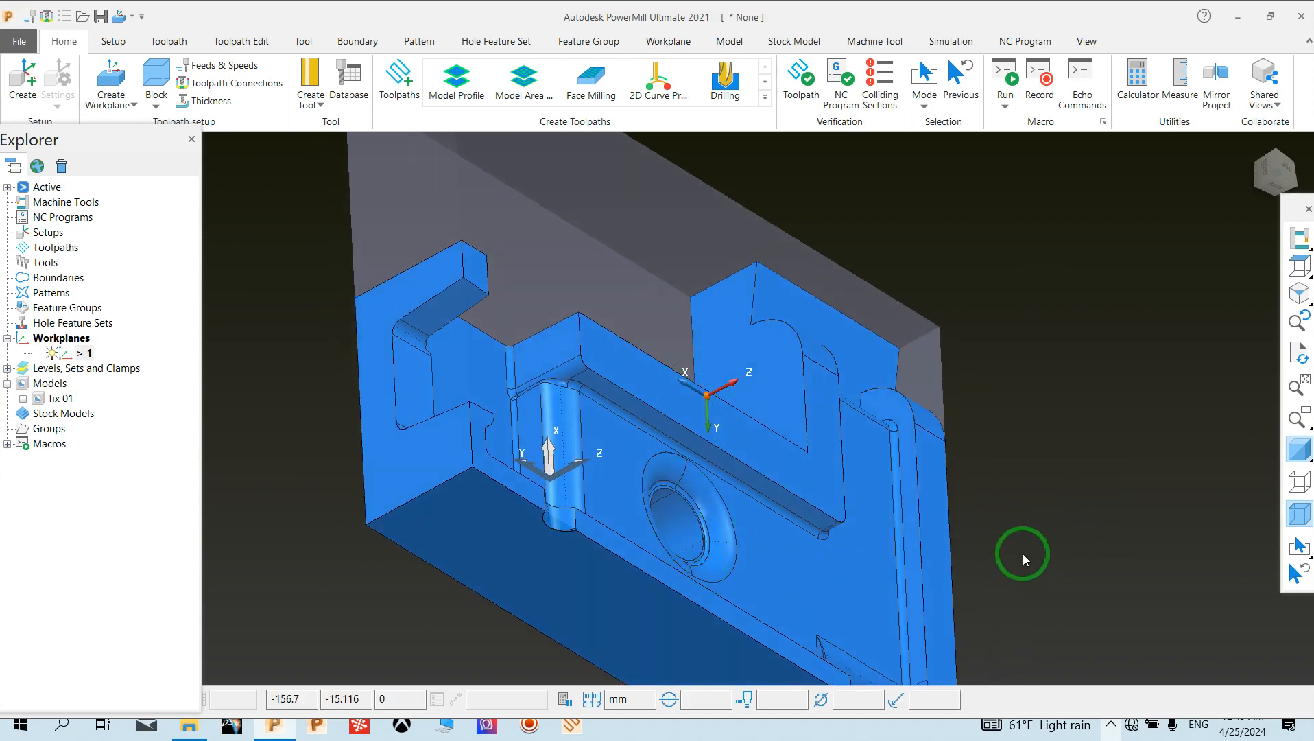
middle_drag(1023, 553, 845, 473)
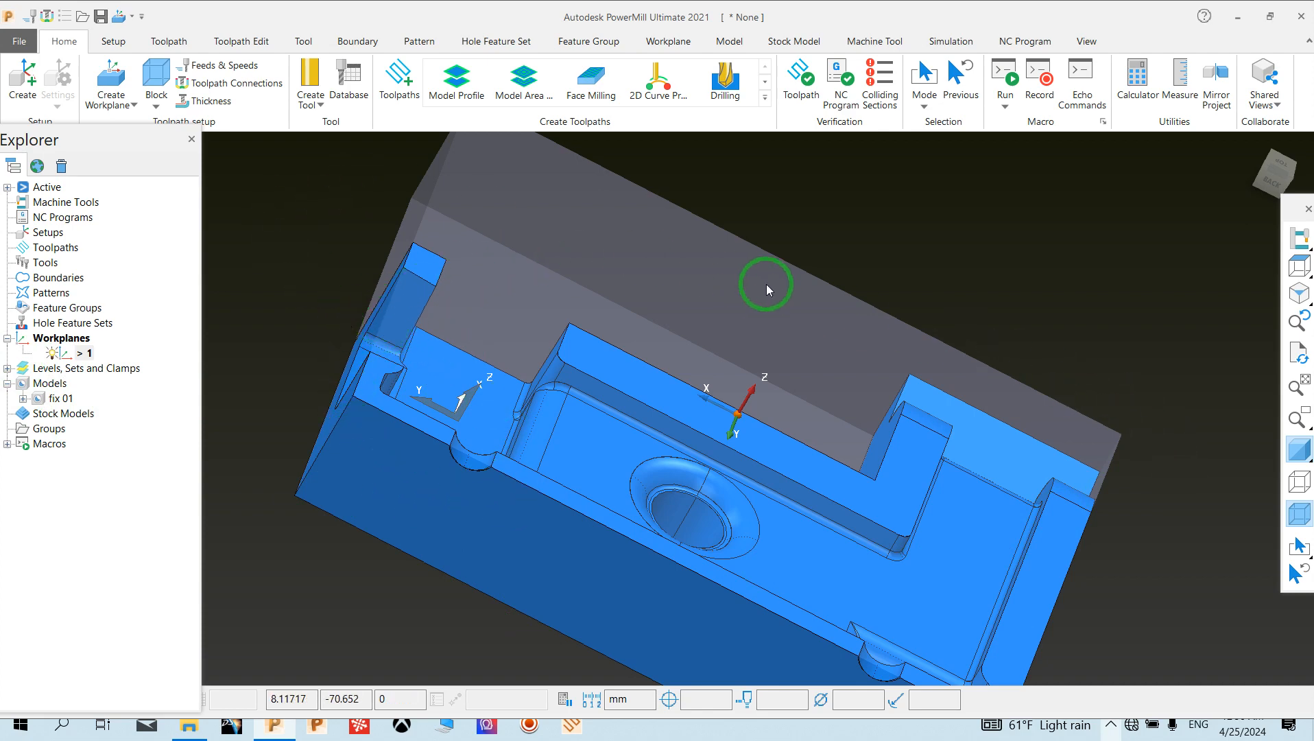
scroll(678, 290, up, 3)
scroll(678, 291, down, 4)
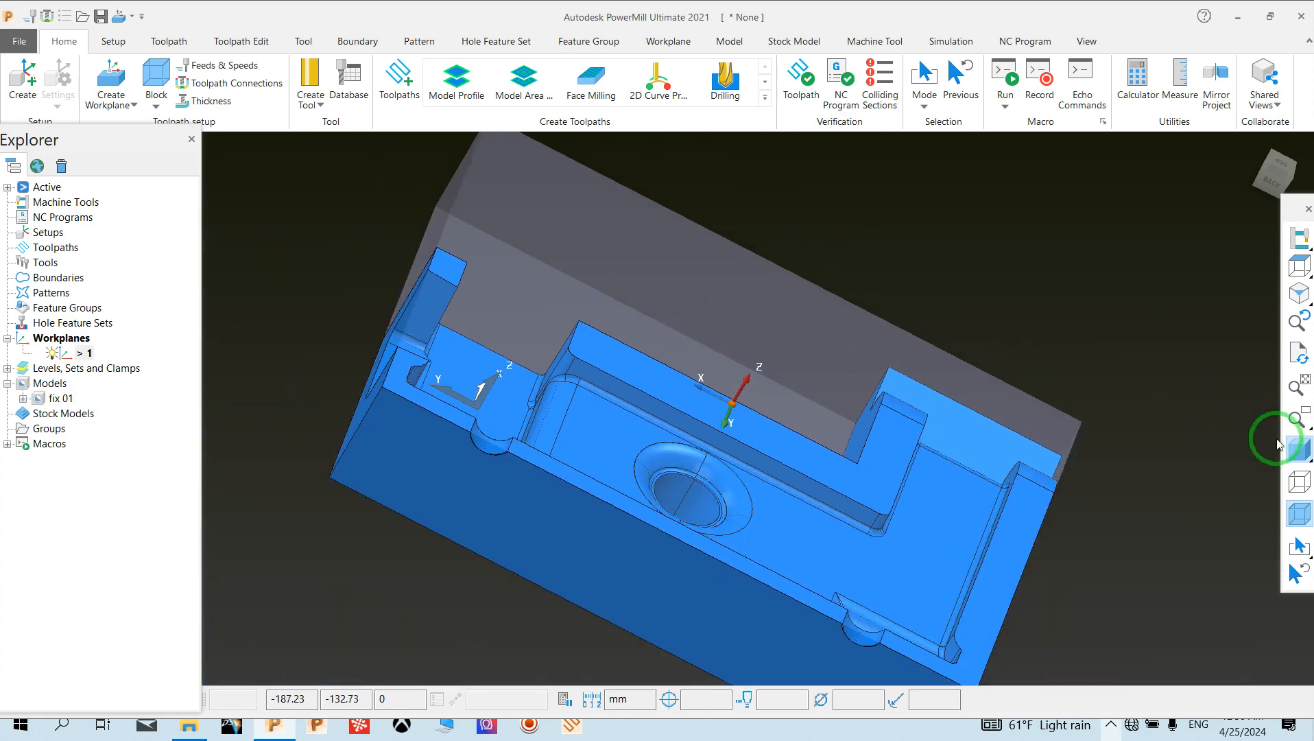
- Compare the model with its block by switching the model shading and the block display off and back on
click(1296, 450)
middle_drag(963, 285, 943, 432)
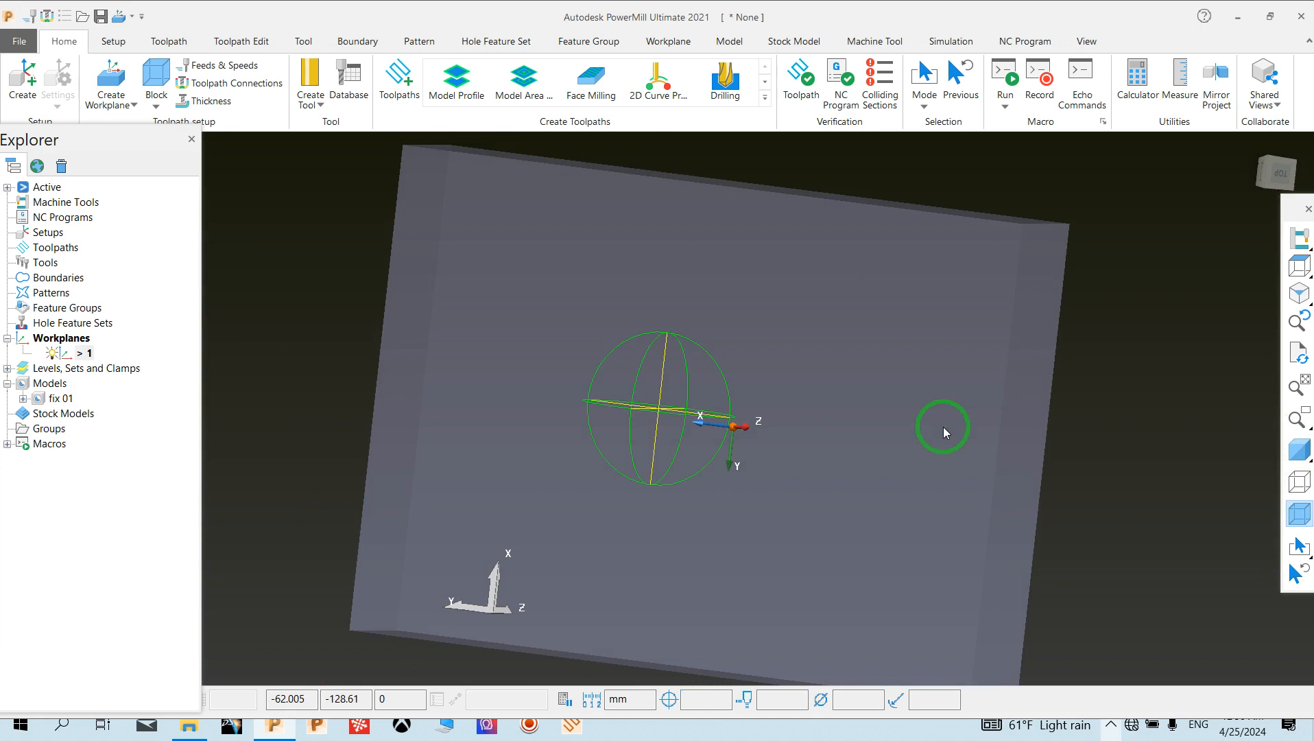
click(1296, 450)
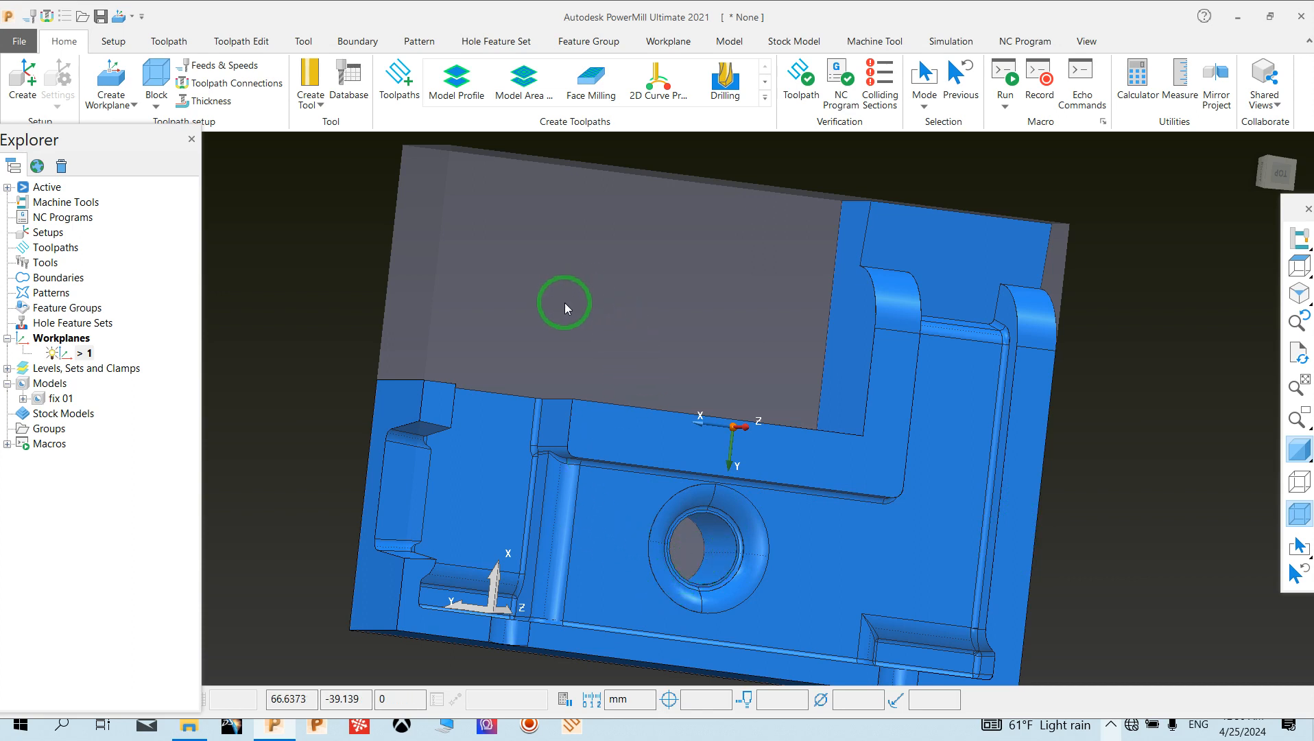
scroll(563, 304, down, 1)
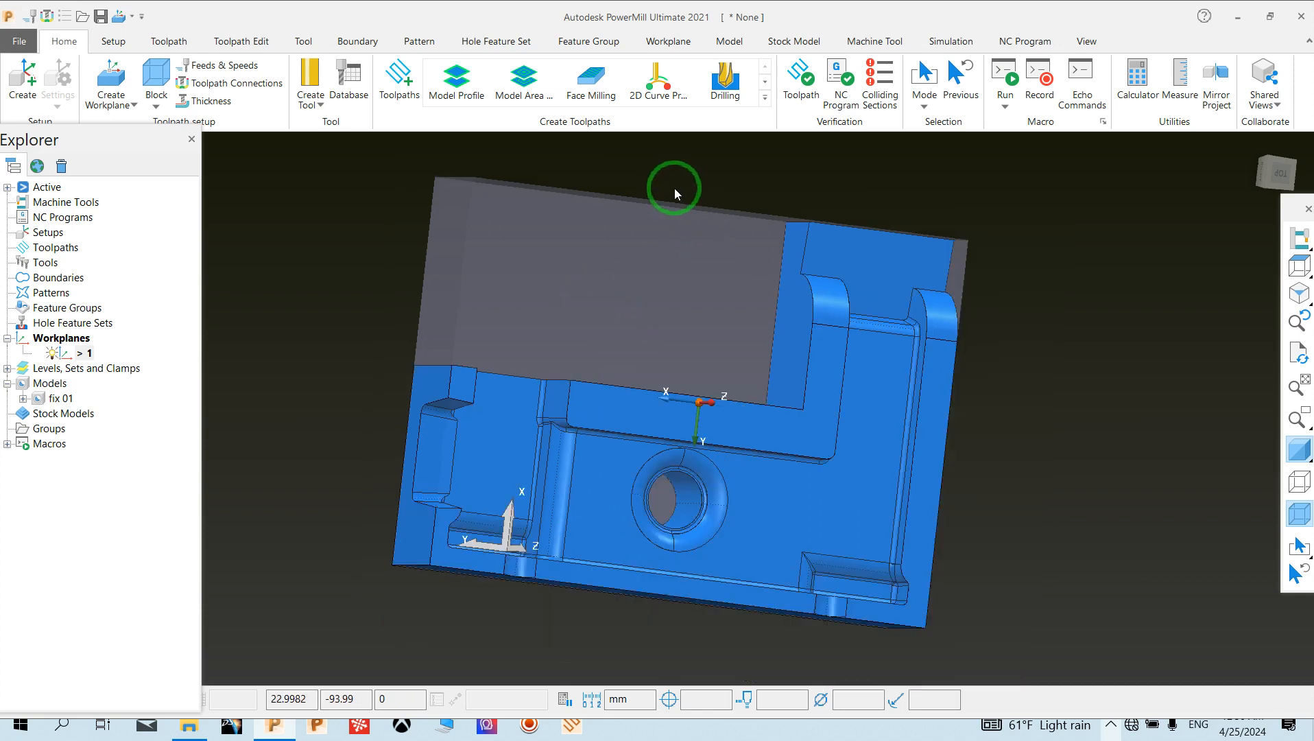
drag(622, 196, 415, 311)
middle_drag(380, 513, 679, 422)
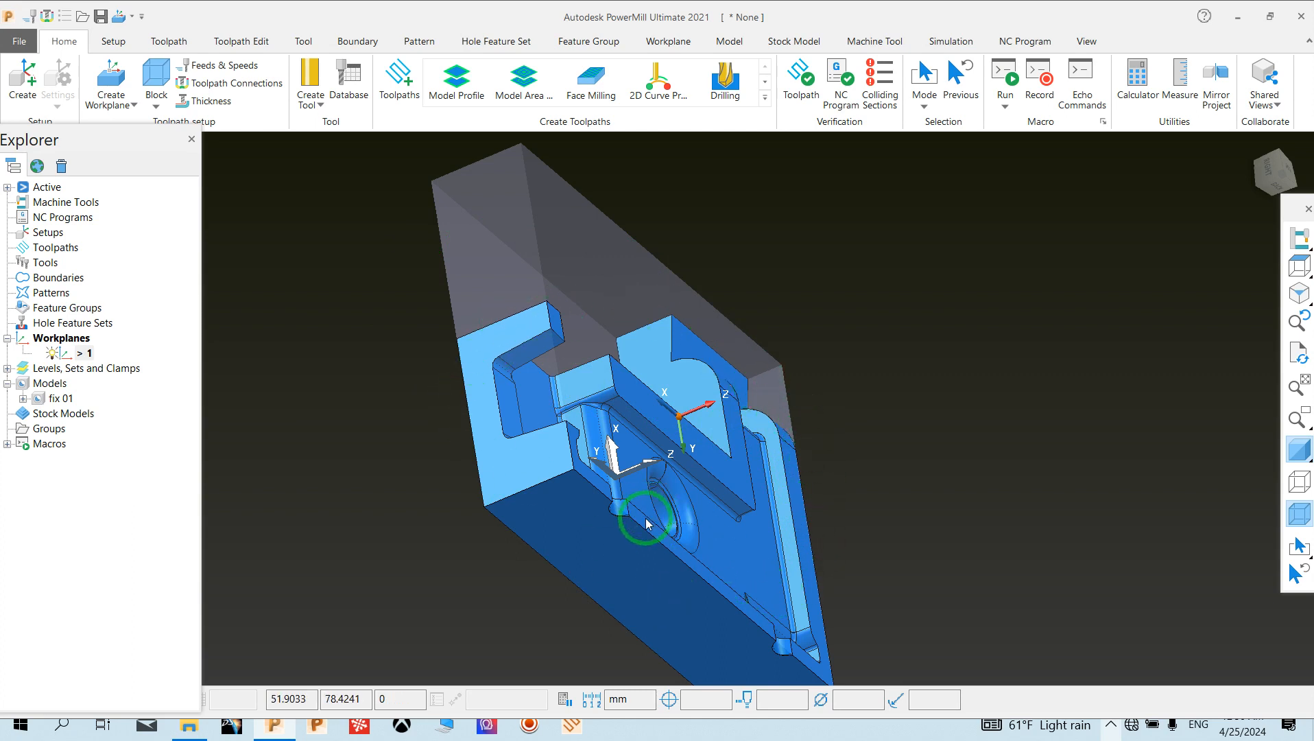
click(1298, 516)
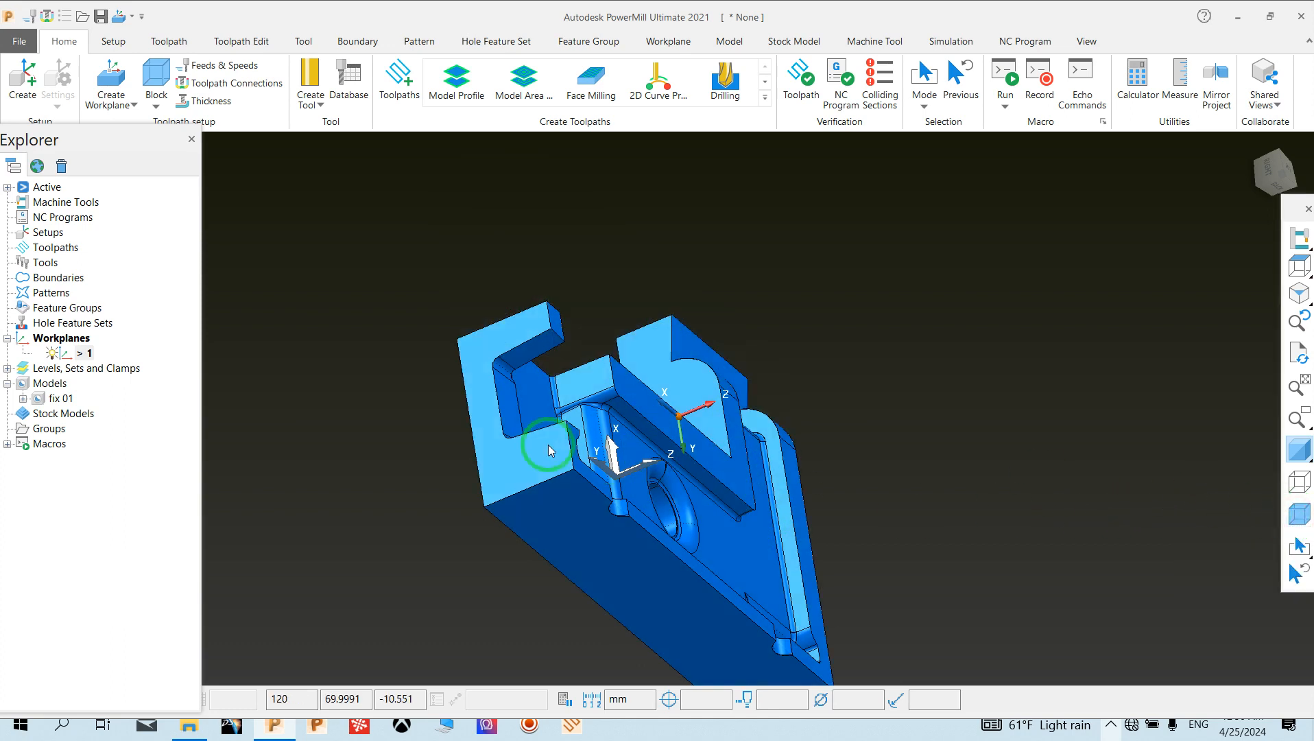
click(1298, 515)
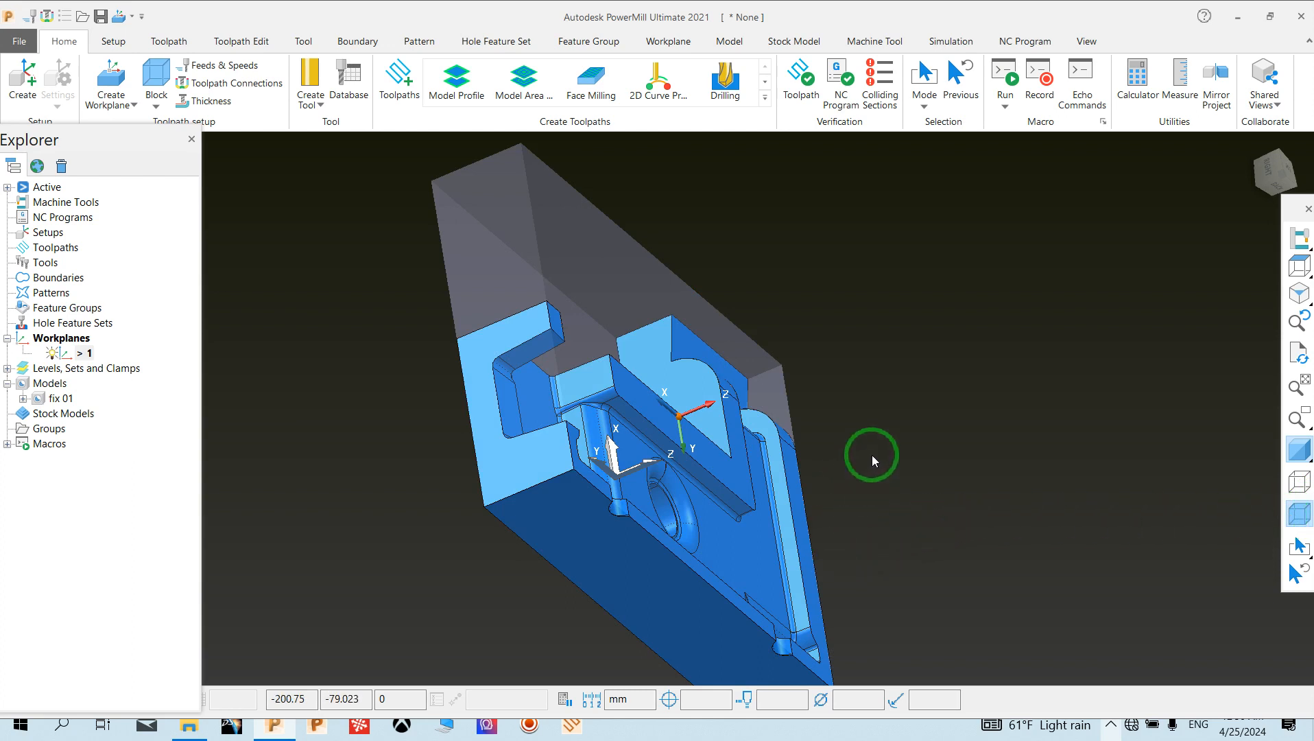
- Inspect the corner recess with its edge notch and the central hole up close, along with the model's overall shape
middle_drag(872, 455, 658, 560)
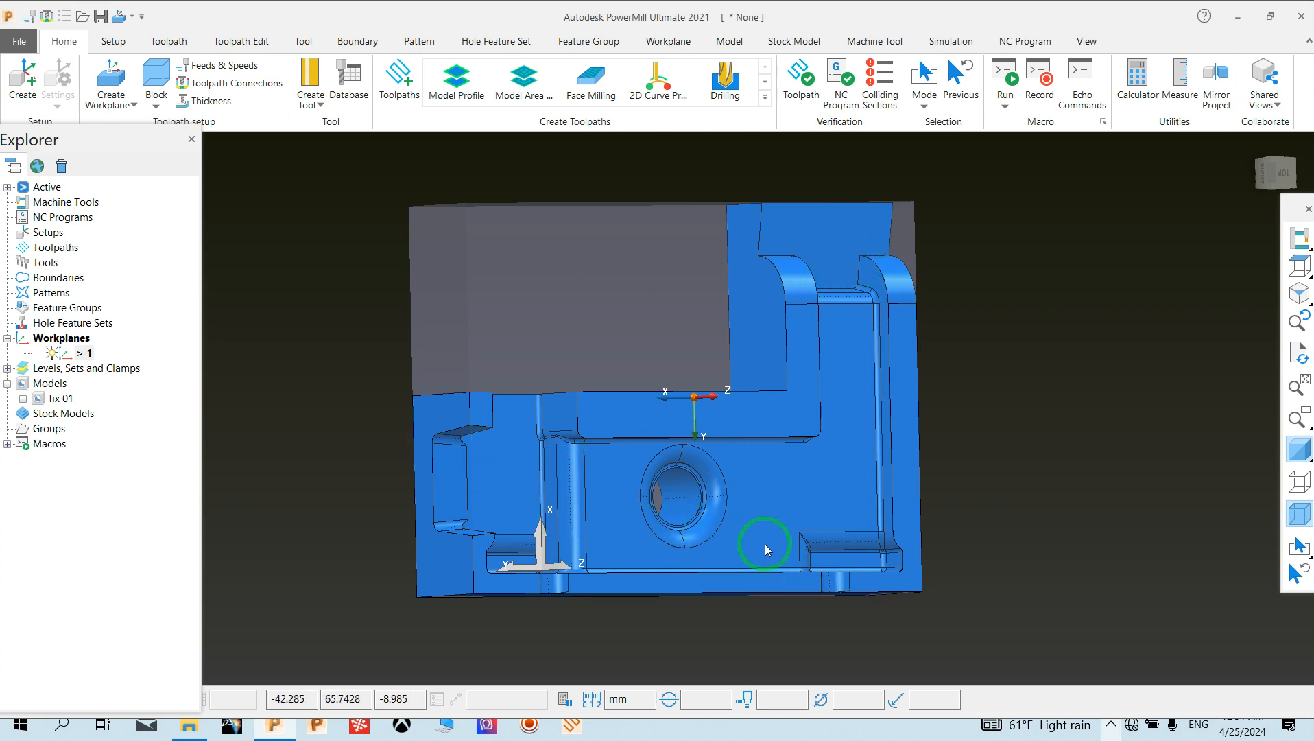
scroll(798, 566, up, 5)
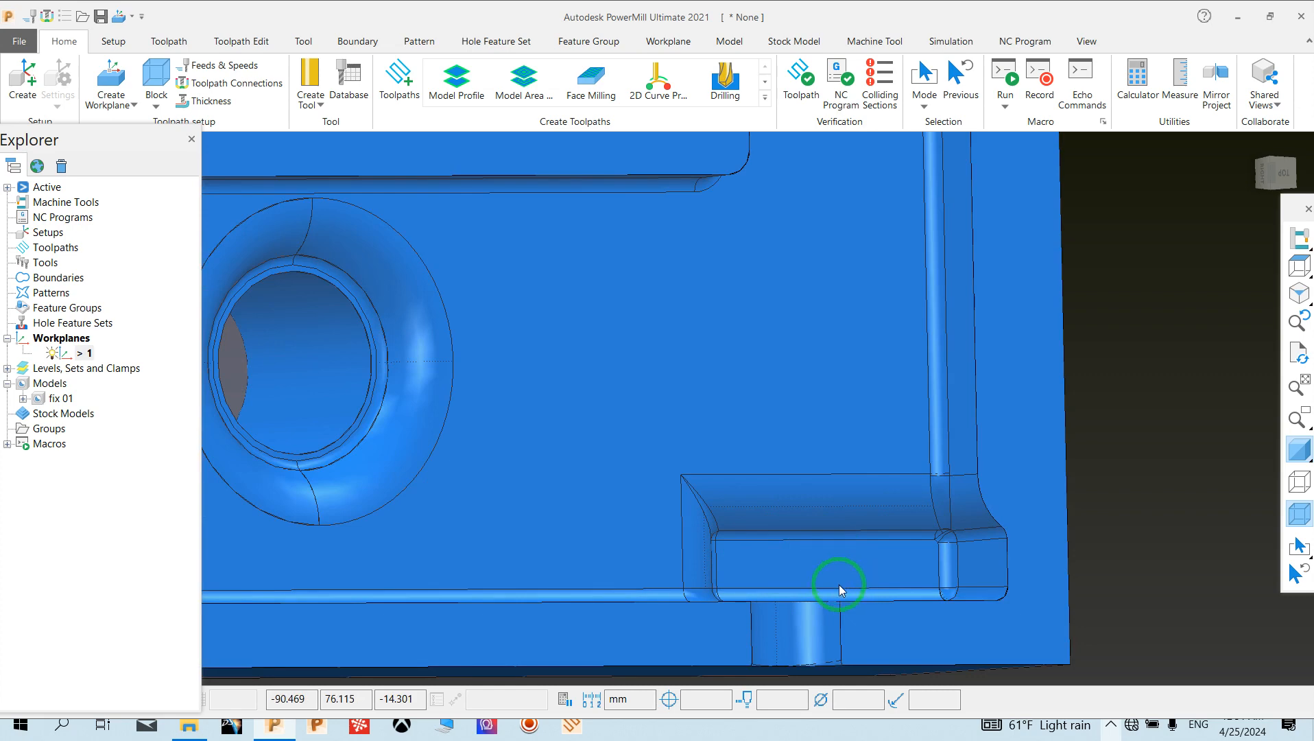
scroll(838, 584, down, 8)
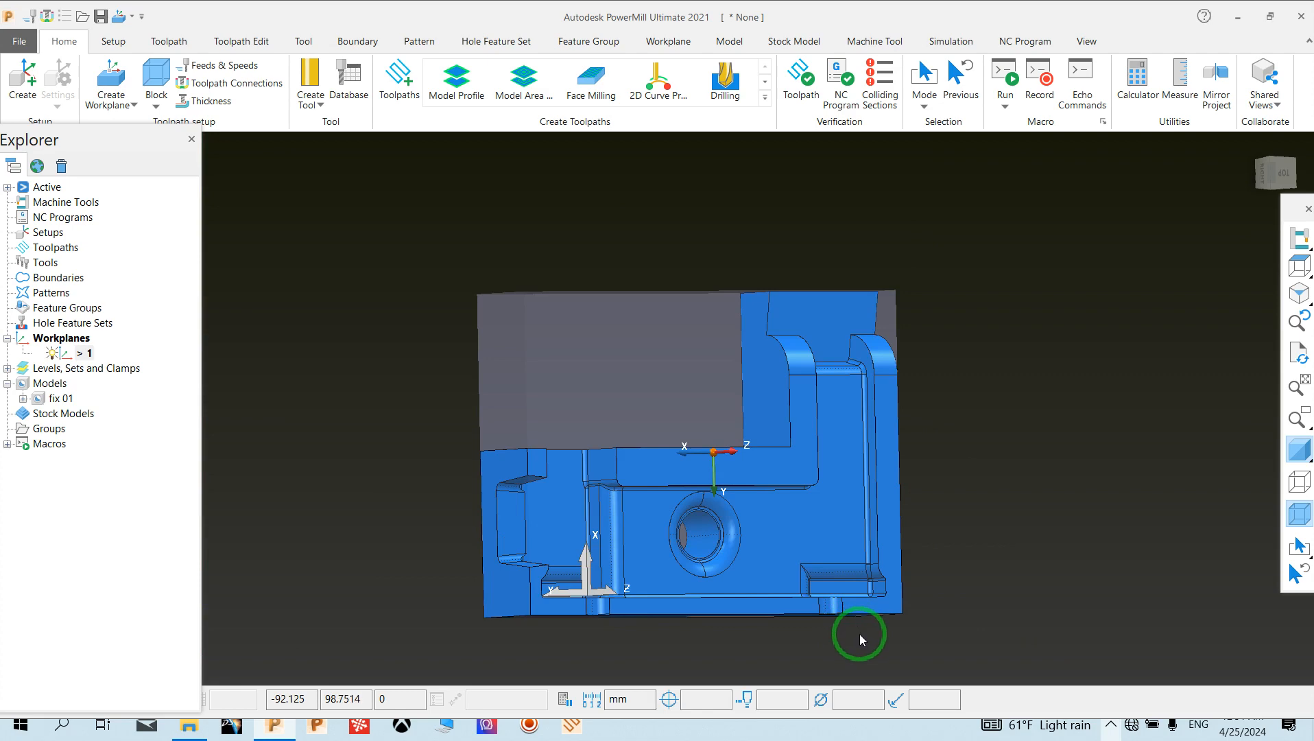
middle_drag(860, 633, 521, 581)
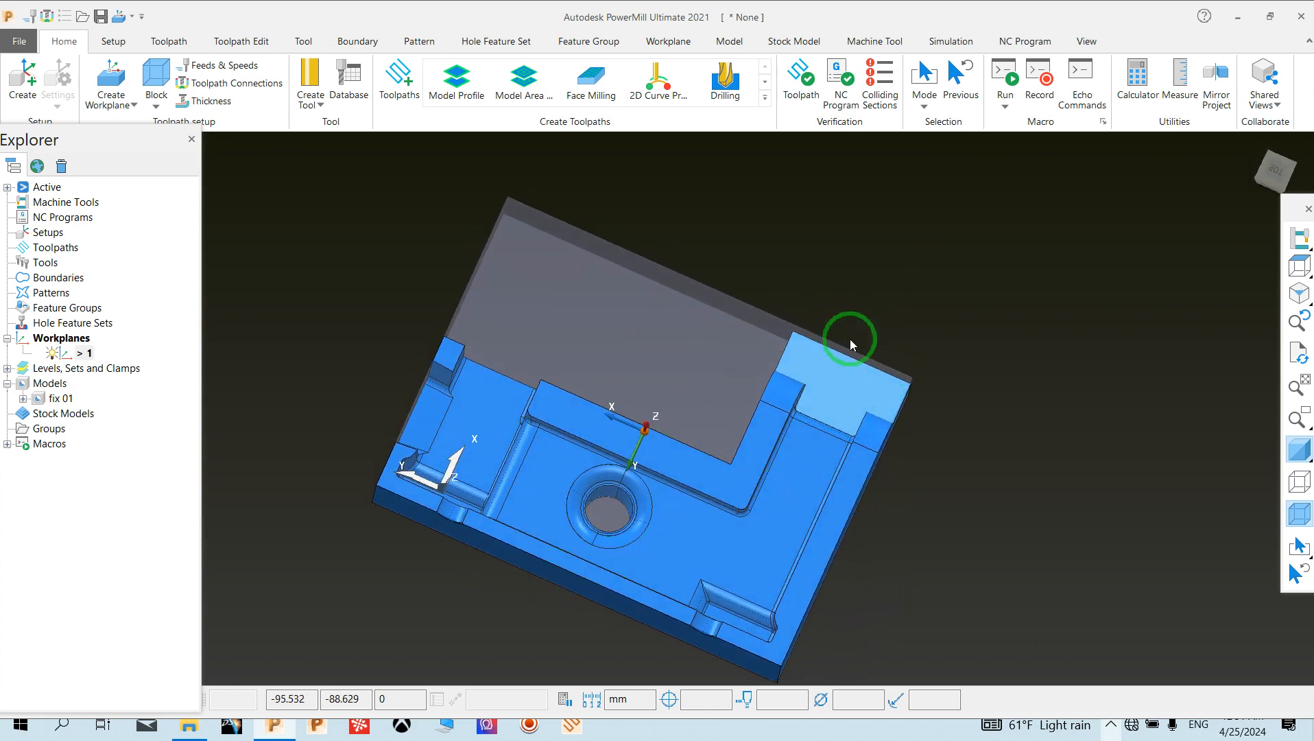
click(837, 304)
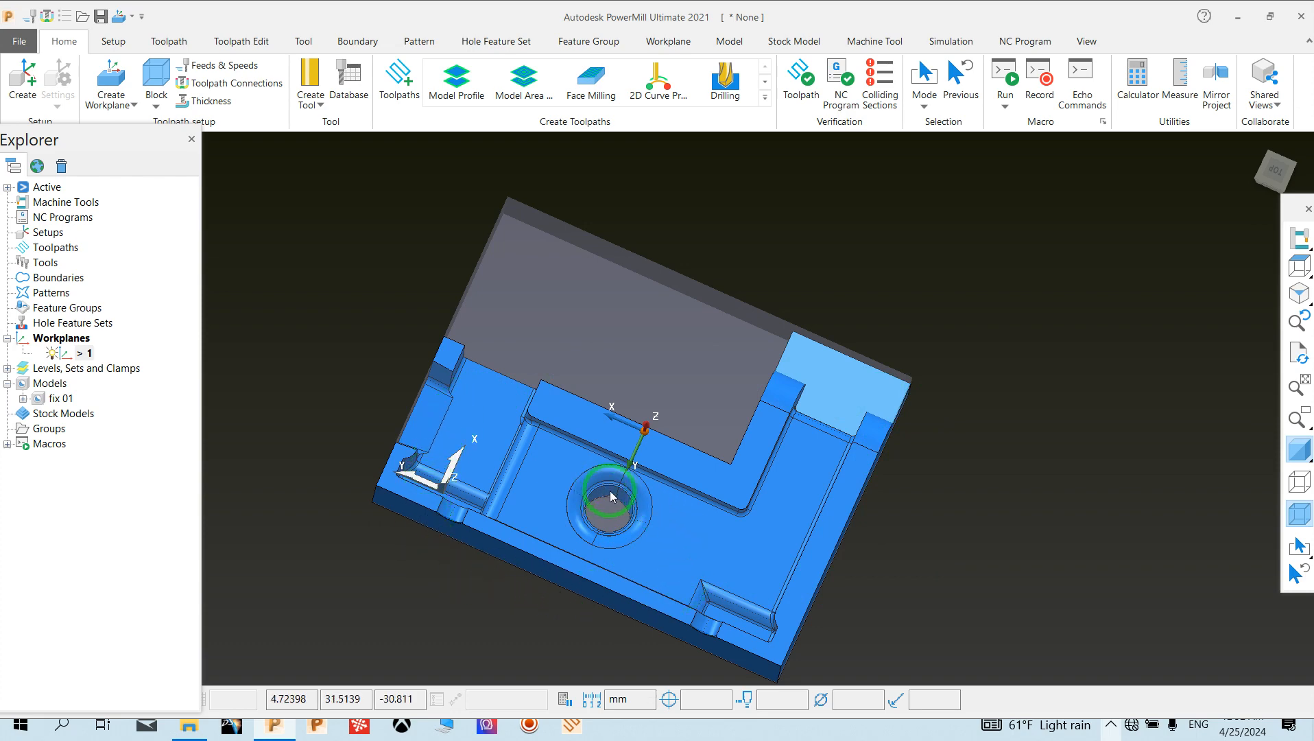
scroll(613, 495, up, 3)
scroll(613, 496, down, 2)
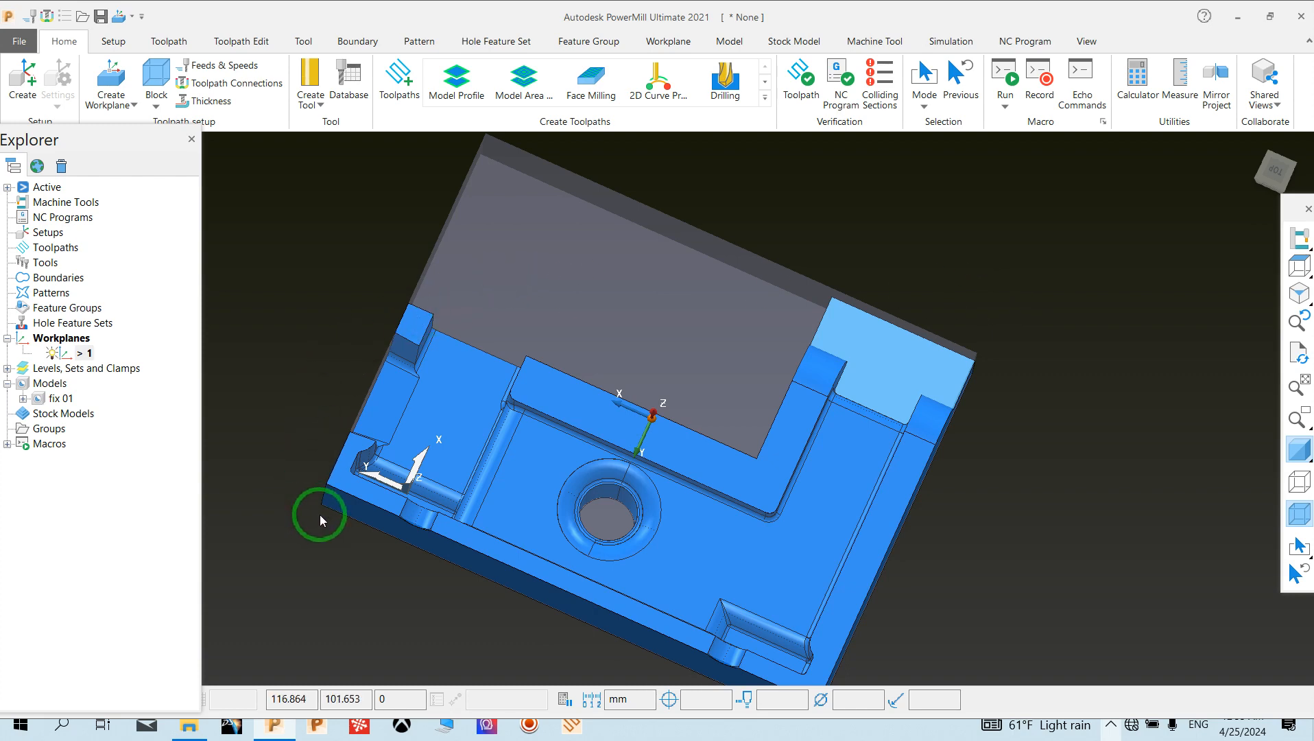
- Open the toolpath strategy selector and view its favourite strategies alongside the model's pockets, ribs and central hole within the block
middle_drag(319, 514, 473, 621)
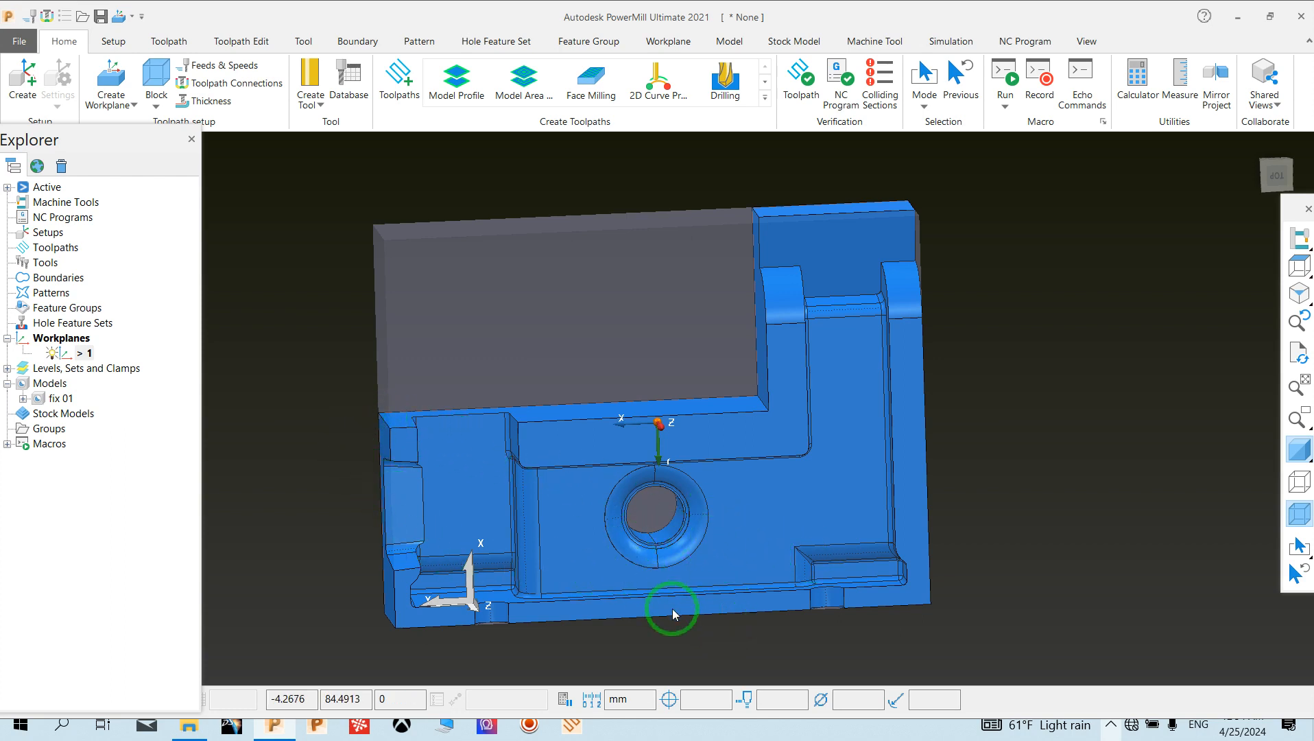
middle_drag(673, 609, 560, 440)
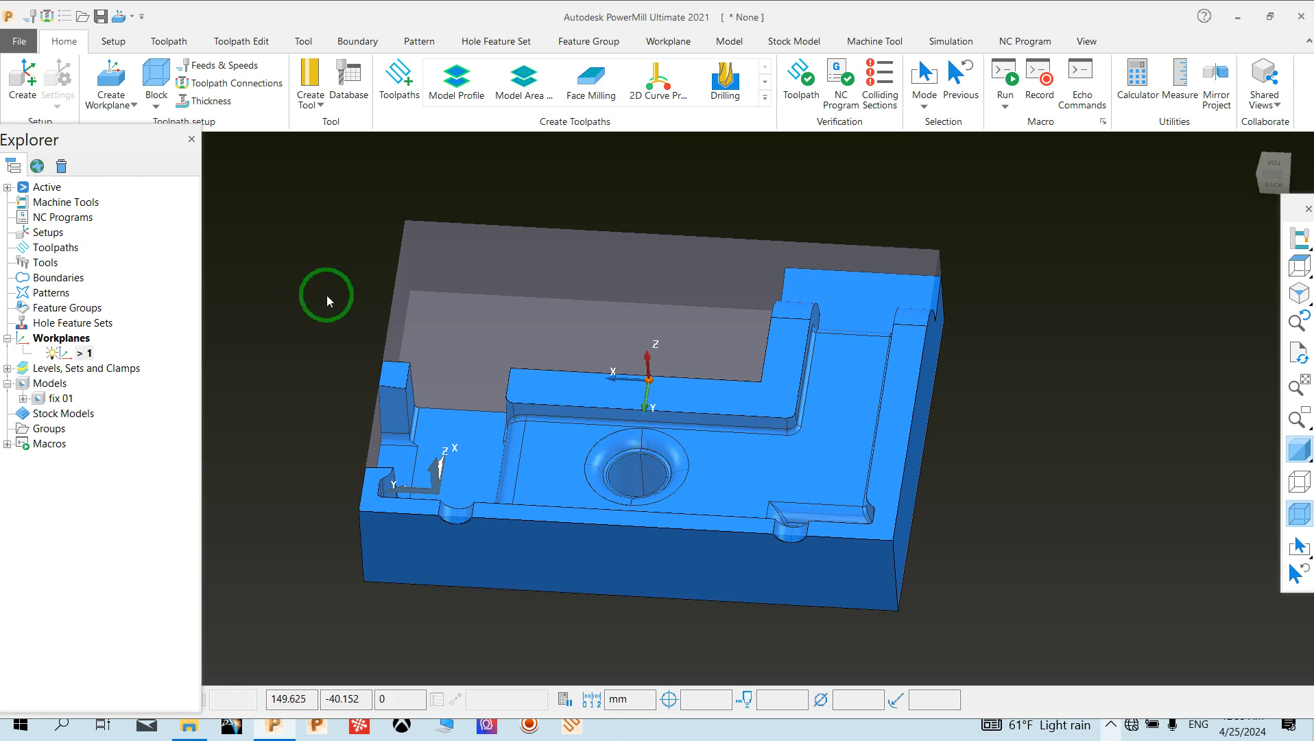
middle_drag(328, 295, 773, 517)
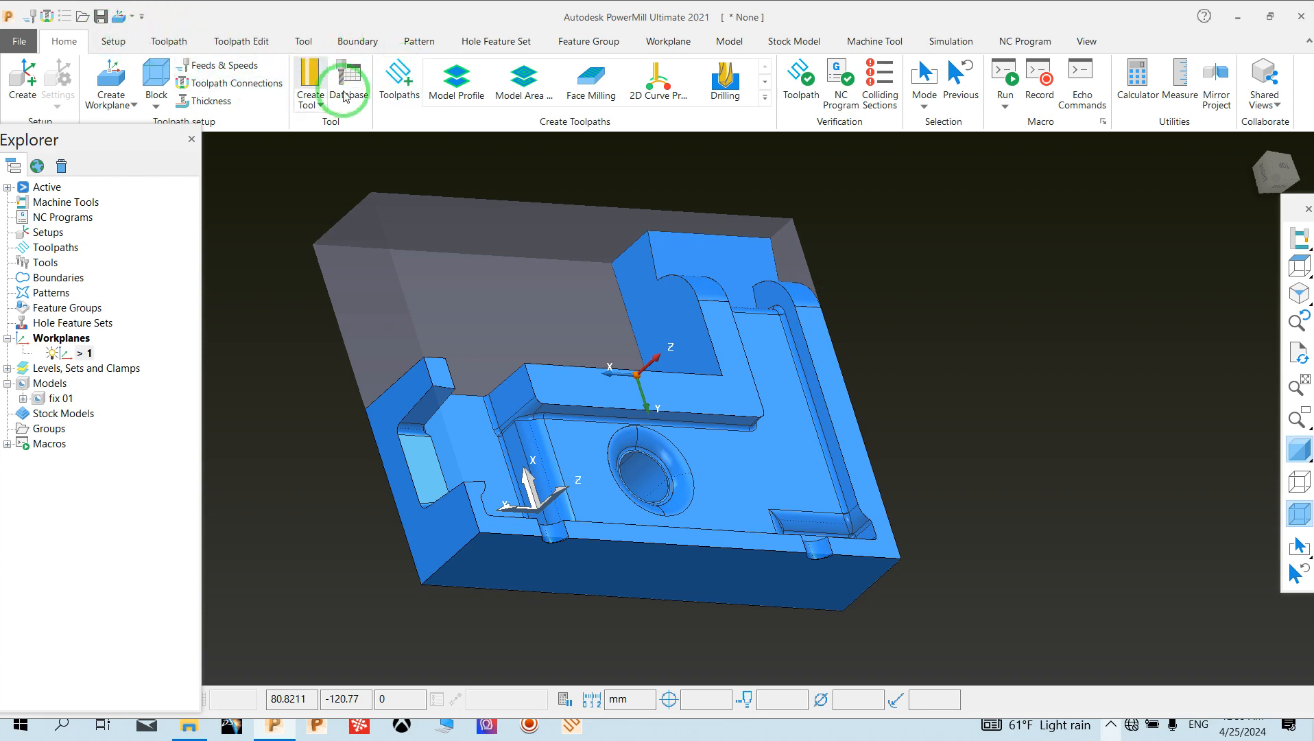
click(403, 100)
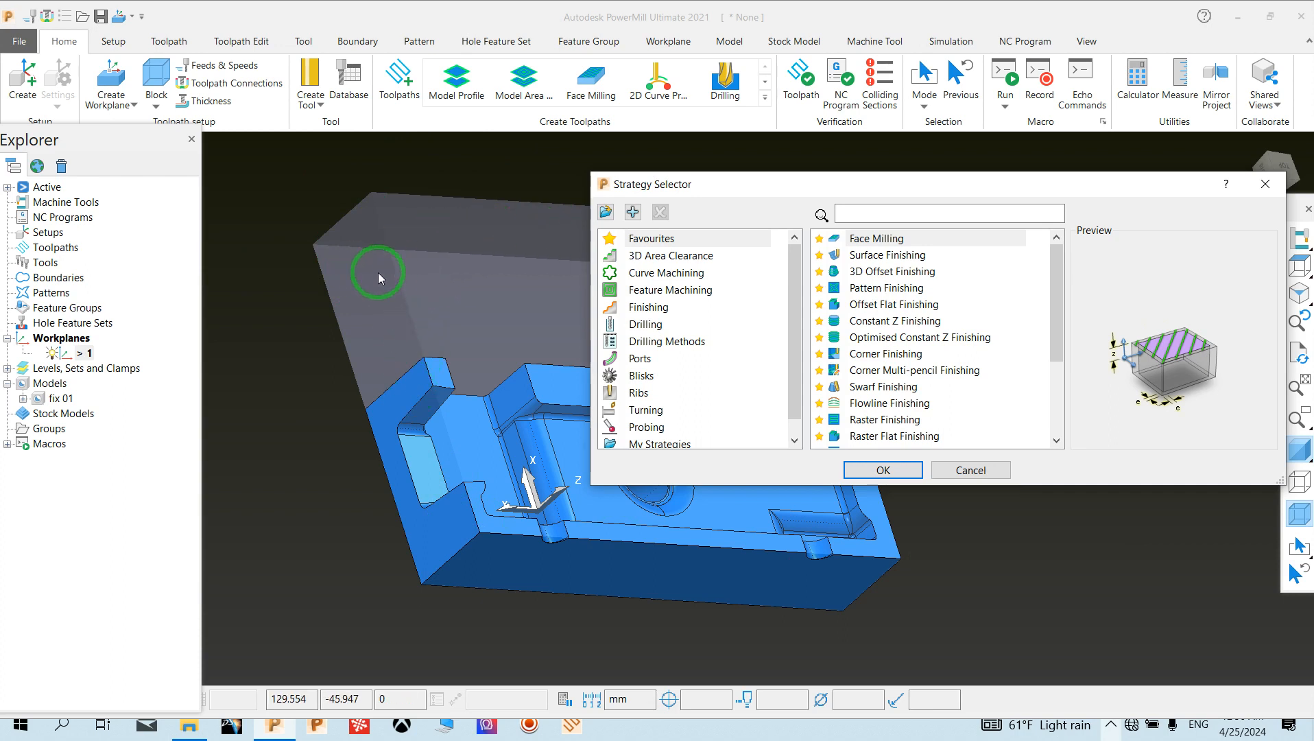
scroll(347, 331, down, 3)
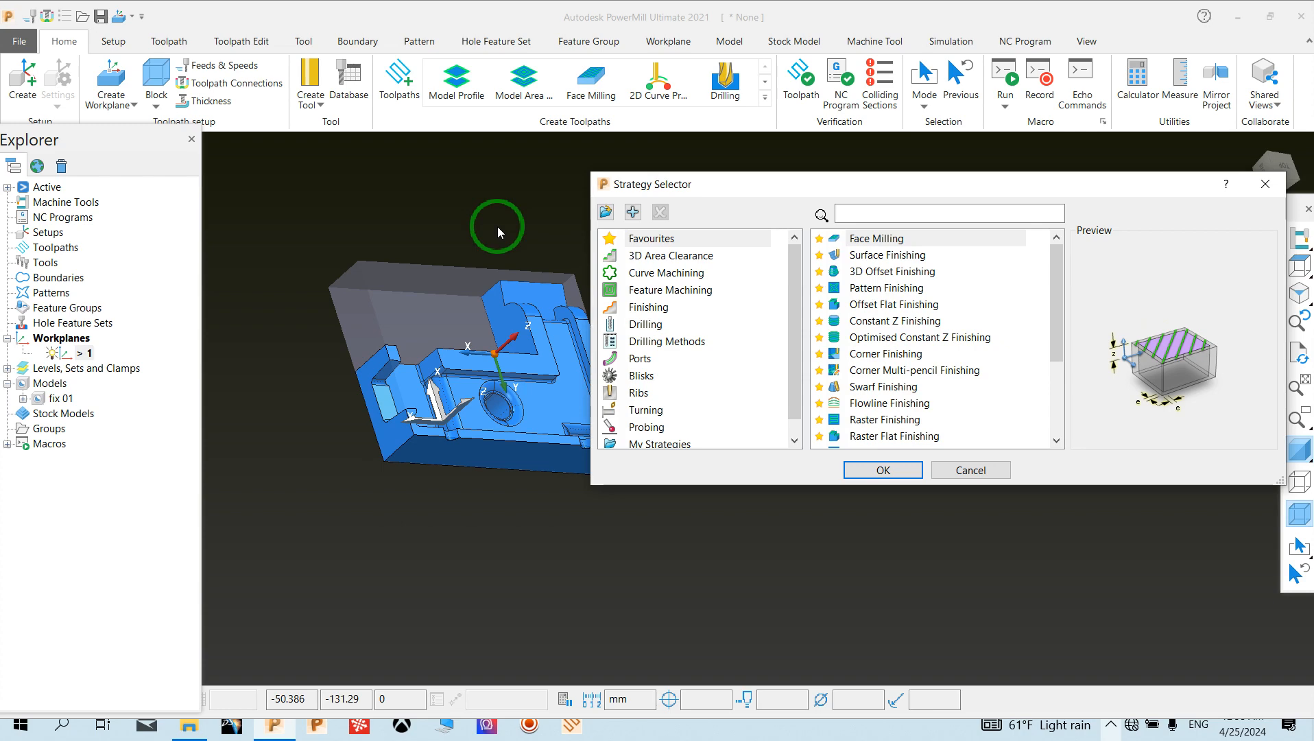
middle_drag(497, 226, 412, 372)
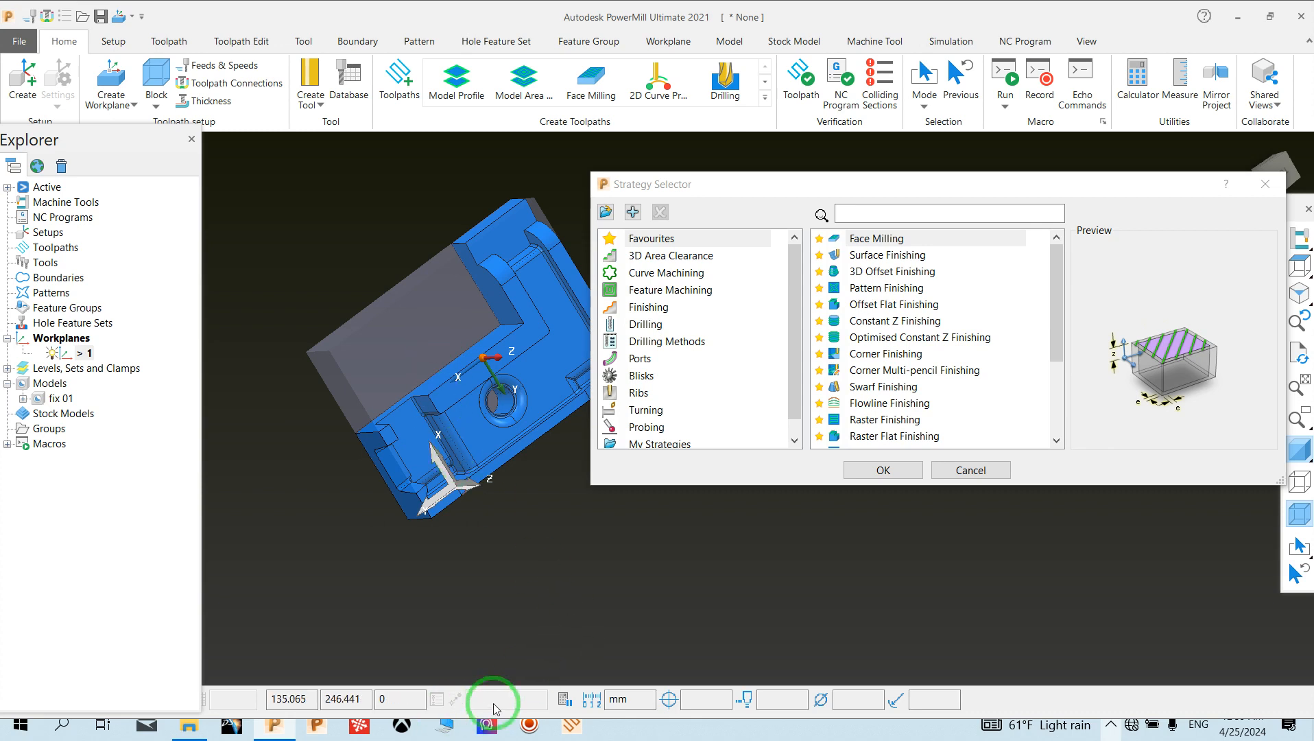
click(528, 727)
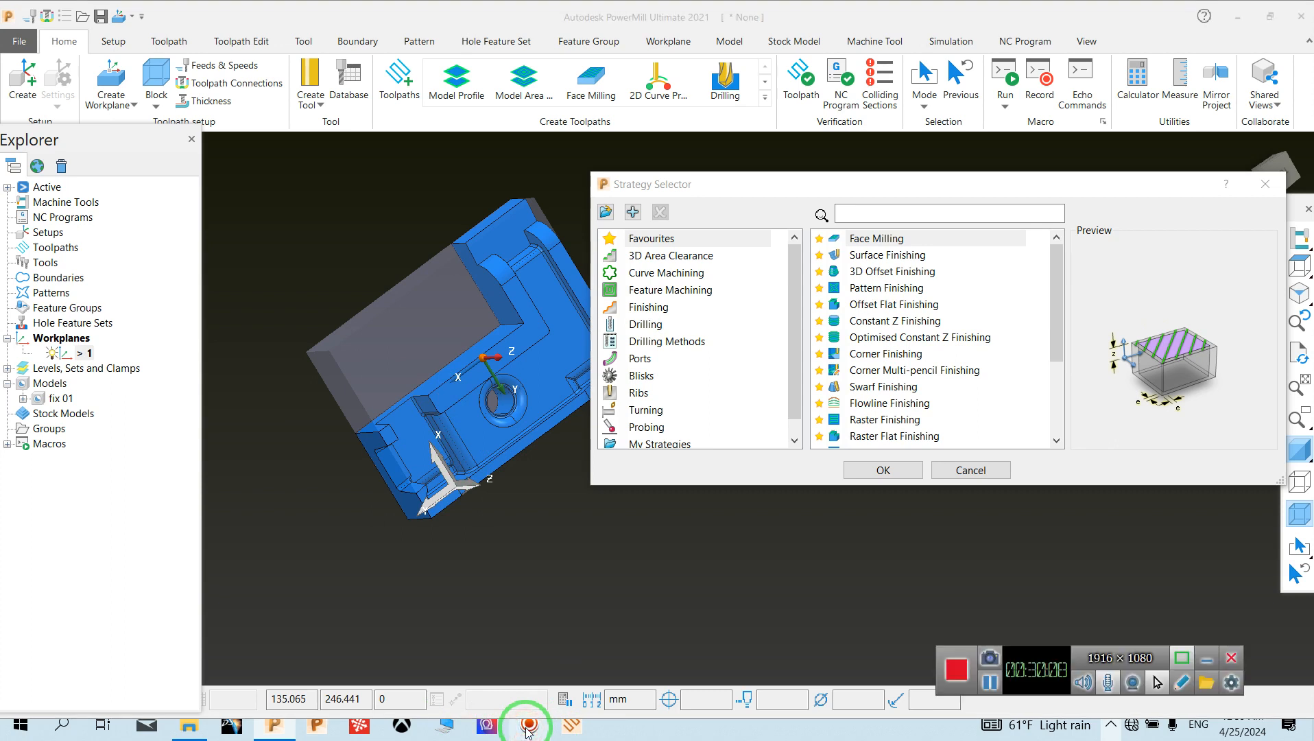